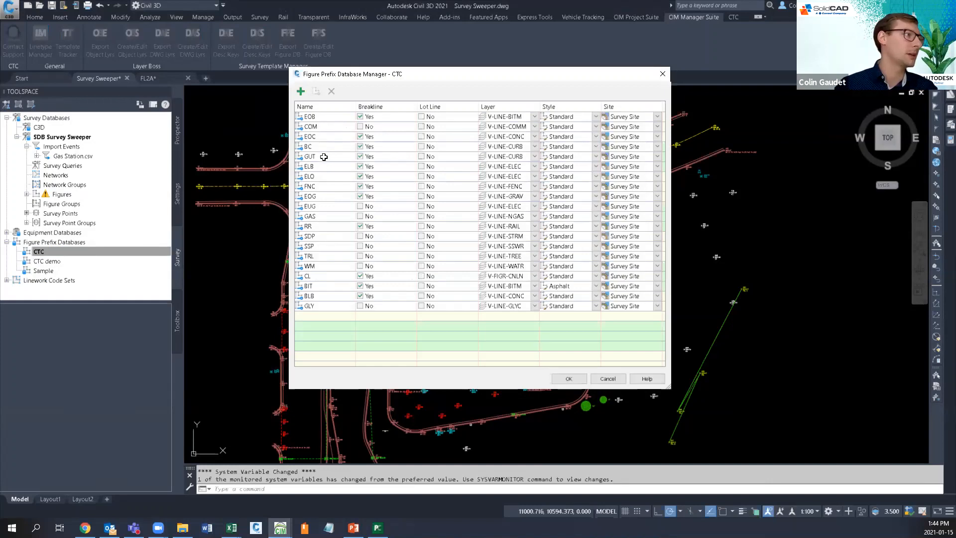
Review the line prefixes and breakline settings in the CTC figure prefix database, and close it without saving.
left_click(323, 158)
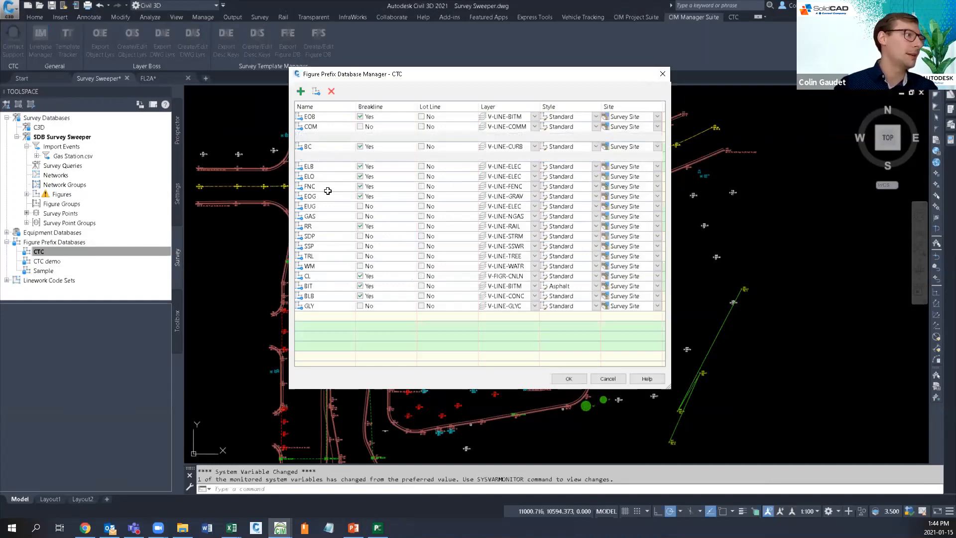
left_click(322, 177)
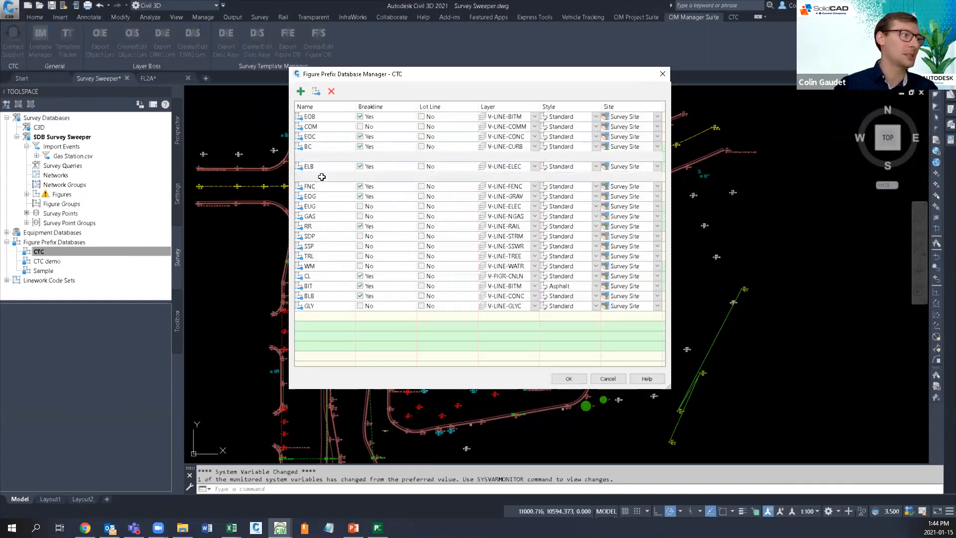
left_click(329, 175)
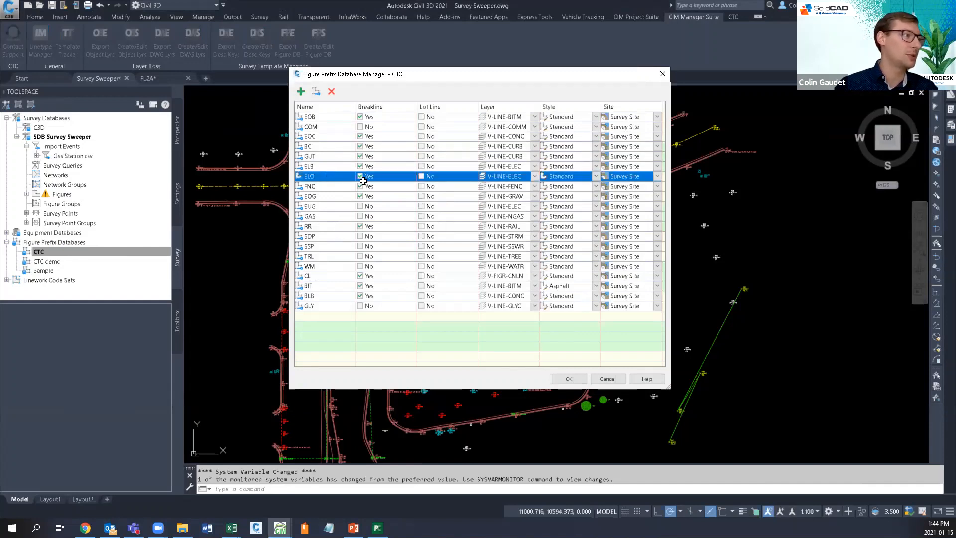
left_click(326, 205)
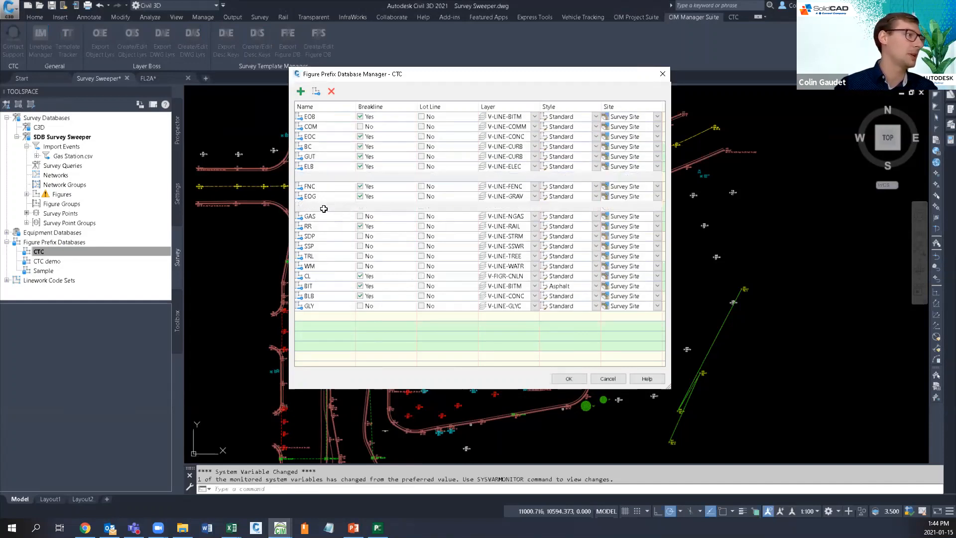
scroll(346, 234, "down", 2)
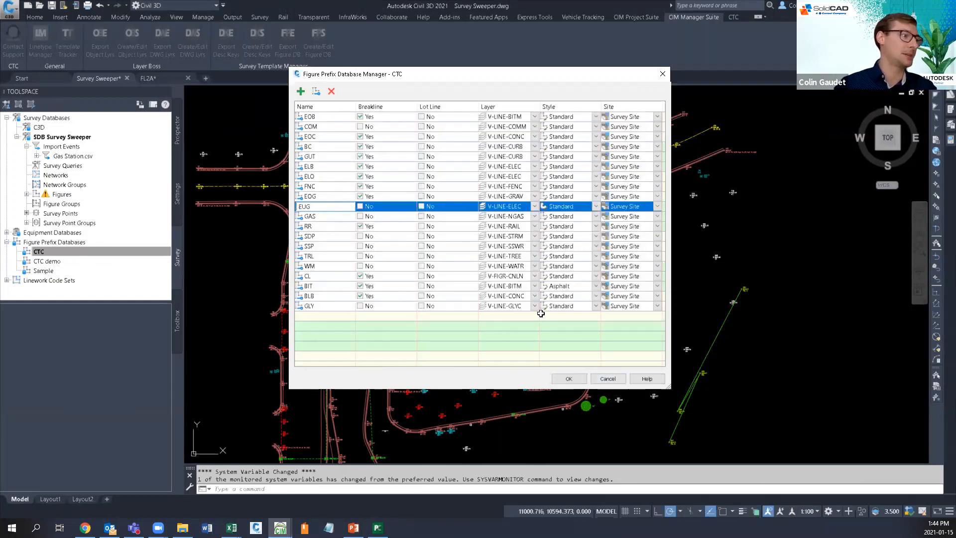
left_click(601, 381)
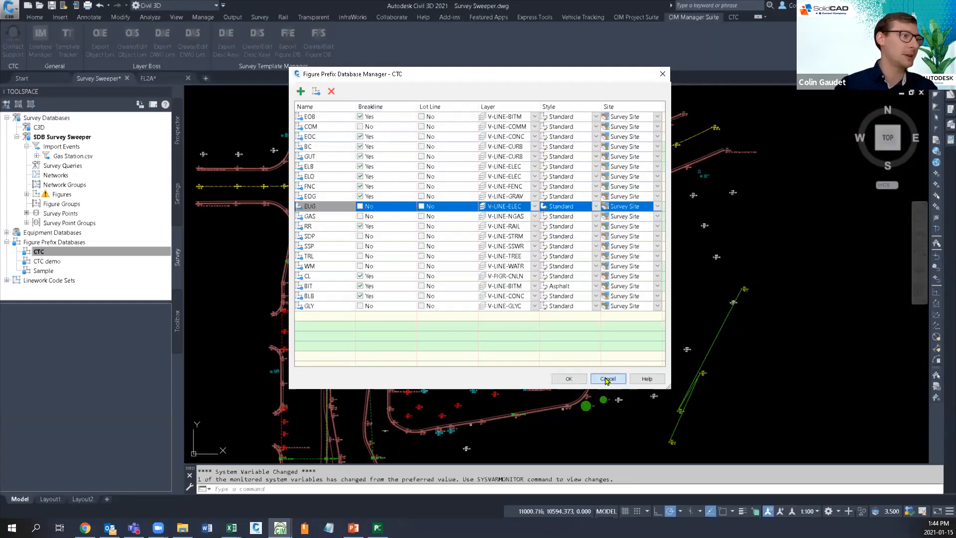
left_click(606, 380)
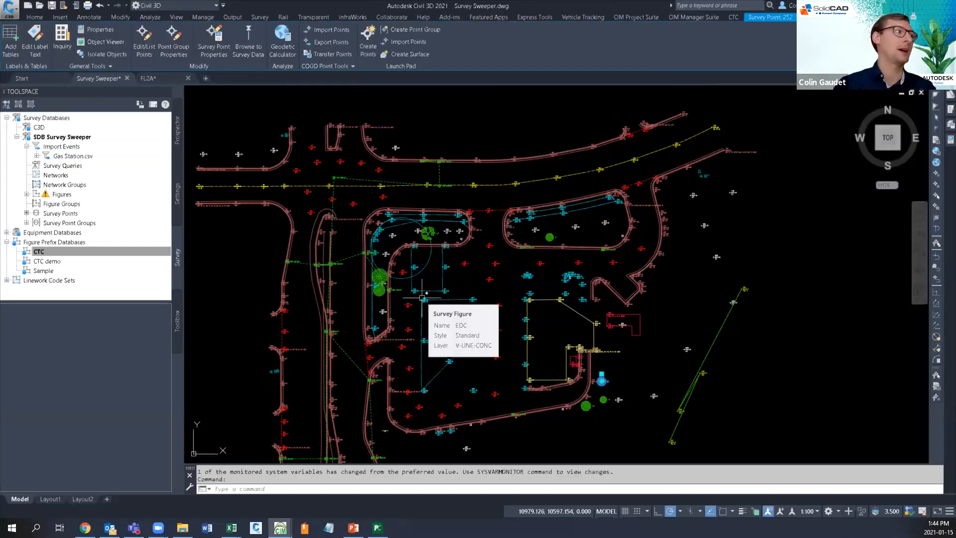
key("Escape")
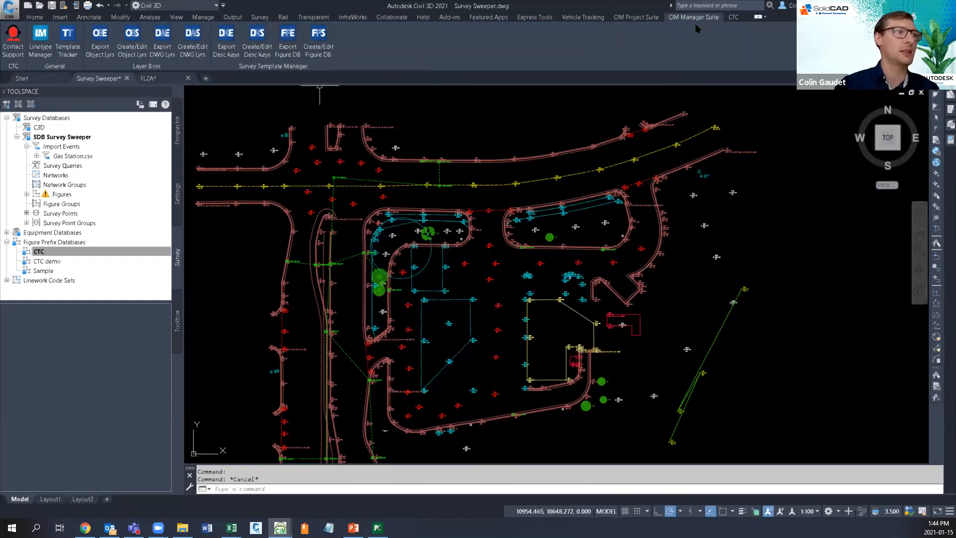
Export the CTC figure prefix database to an Excel file named CTC FPD and open the workbook full size in Excel.
left_click(636, 18)
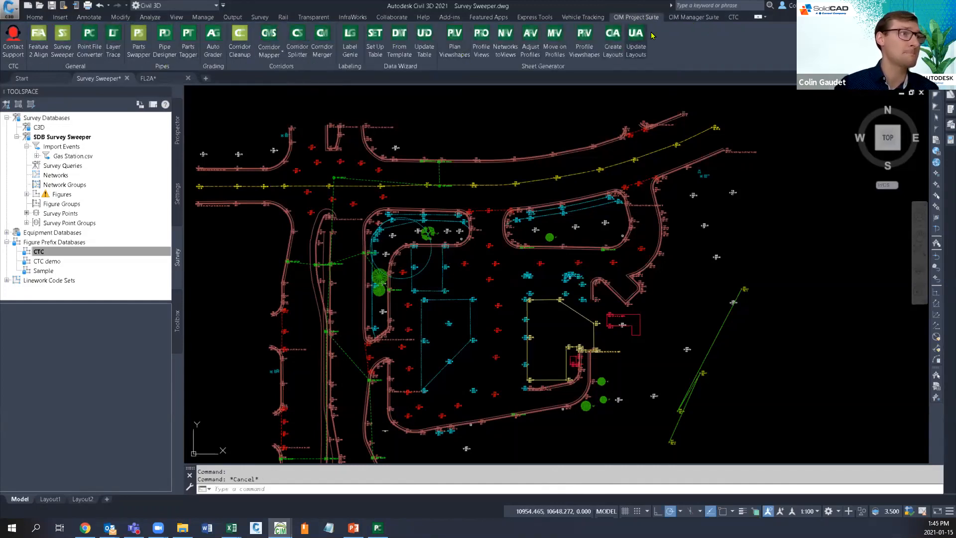
left_click(694, 17)
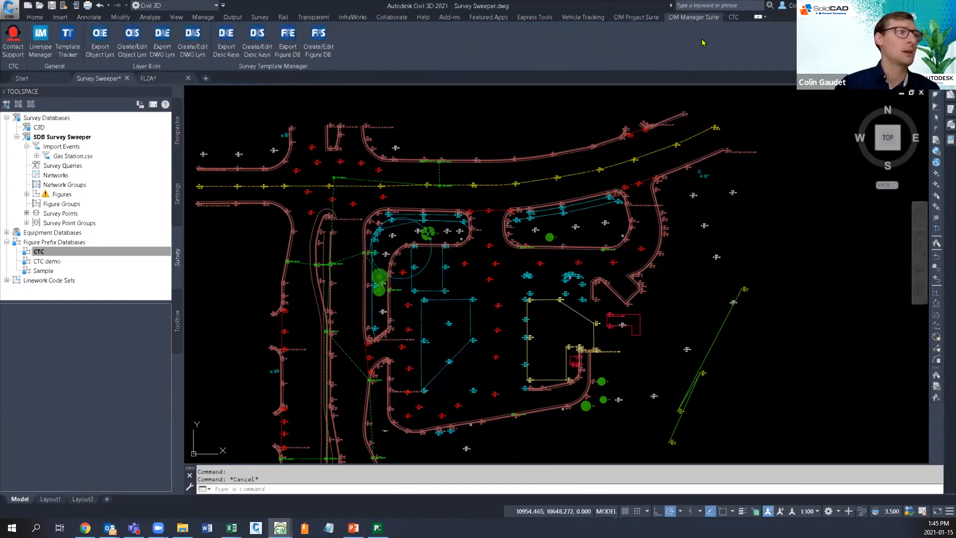
left_click(286, 50)
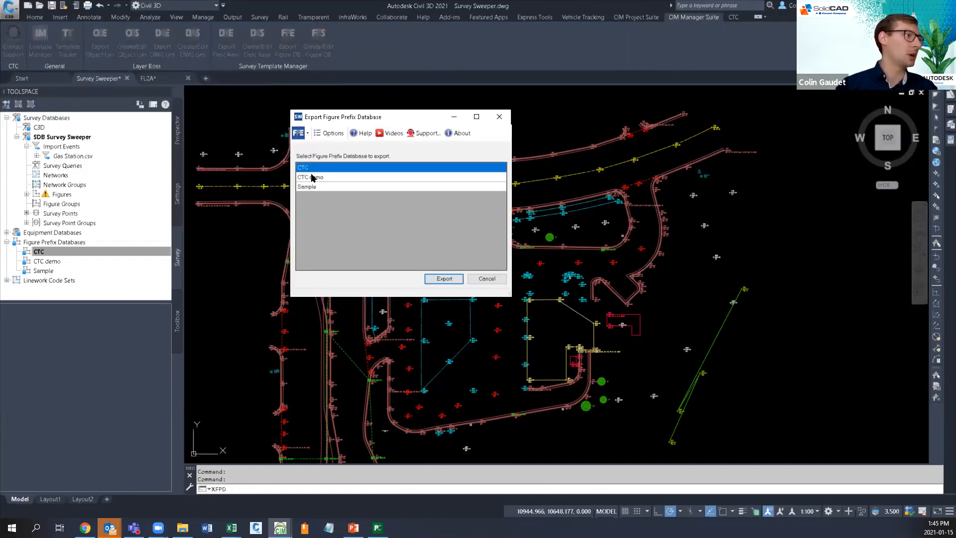
left_click(445, 279)
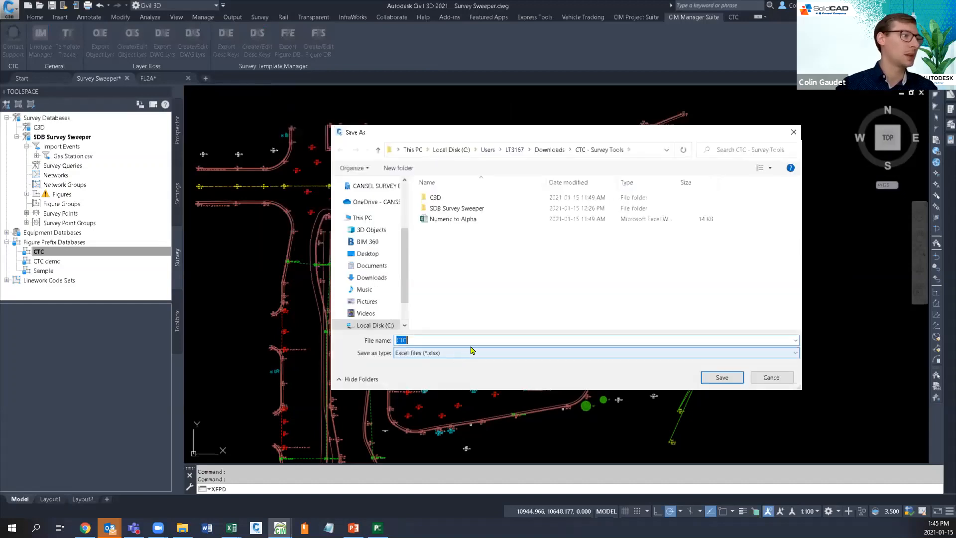
left_click(415, 342)
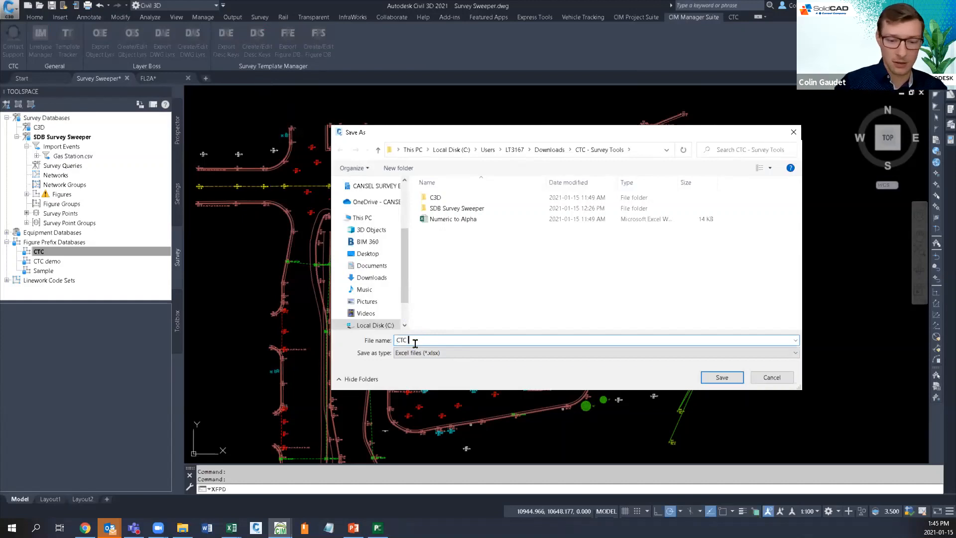
type("FPD")
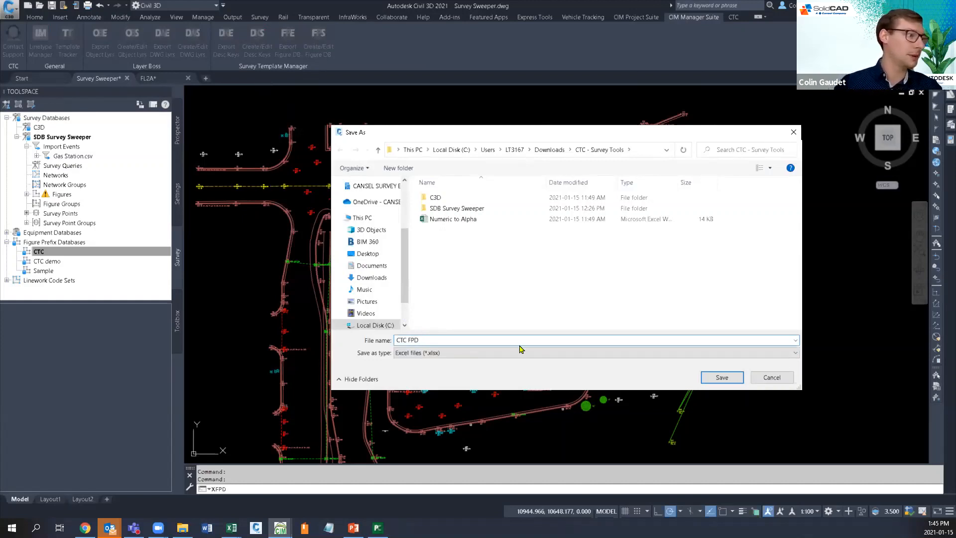
left_click(729, 380)
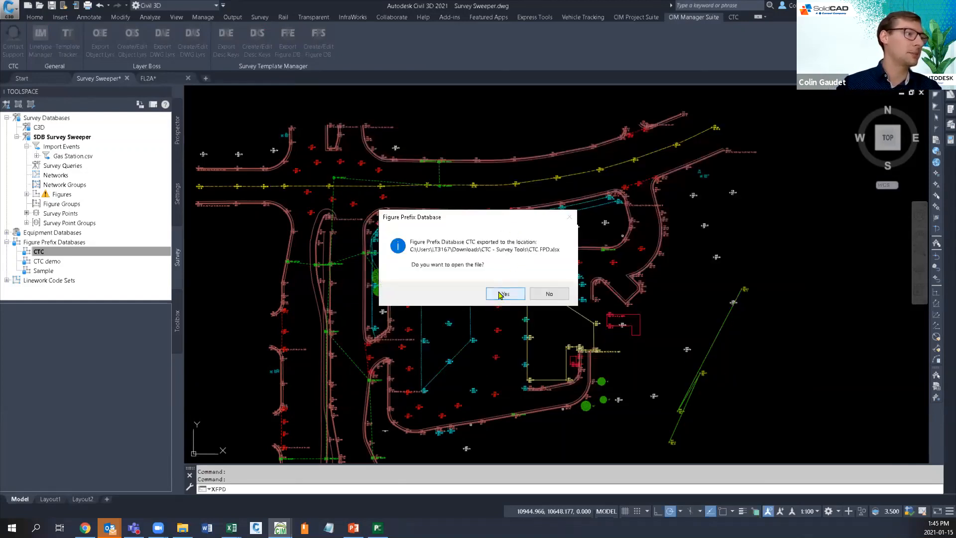
left_click(497, 291)
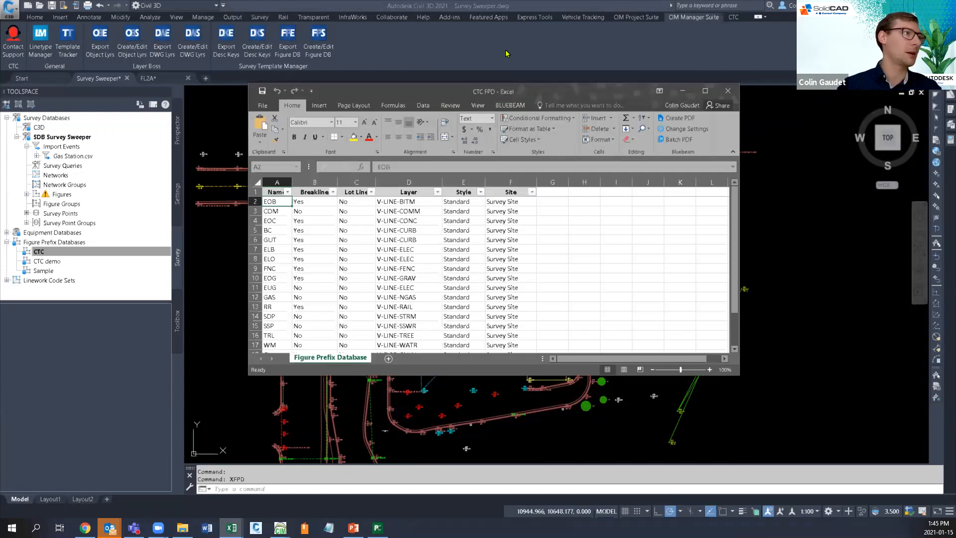
double_click(496, 92)
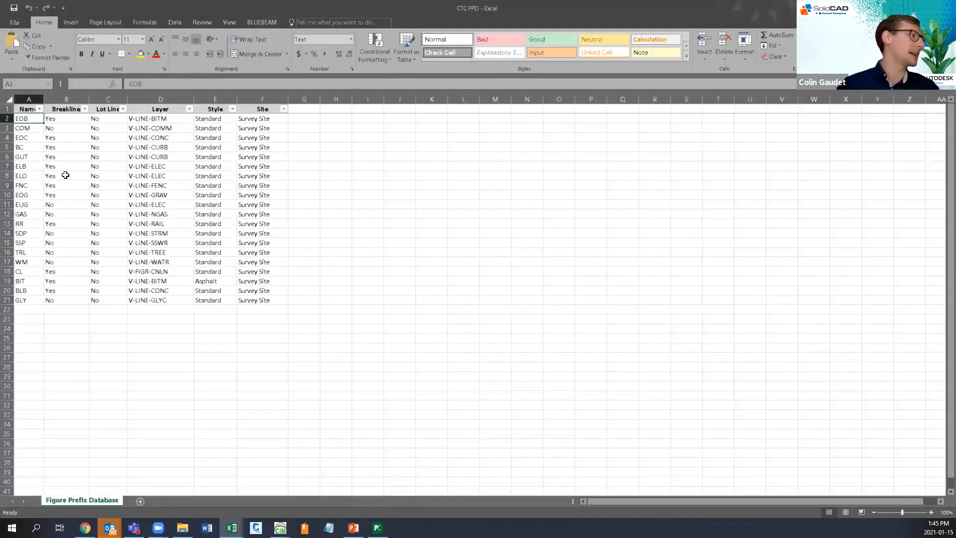
Fill the Breakline column with Yes from EOB to FNC, and with No from GUT to EOG.
left_click(69, 120)
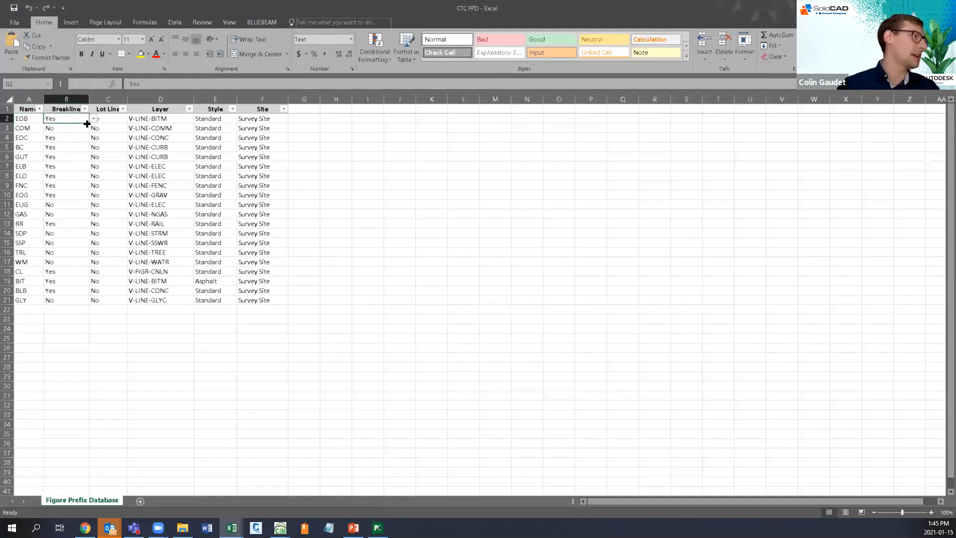
left_click_drag(87, 124, 77, 189)
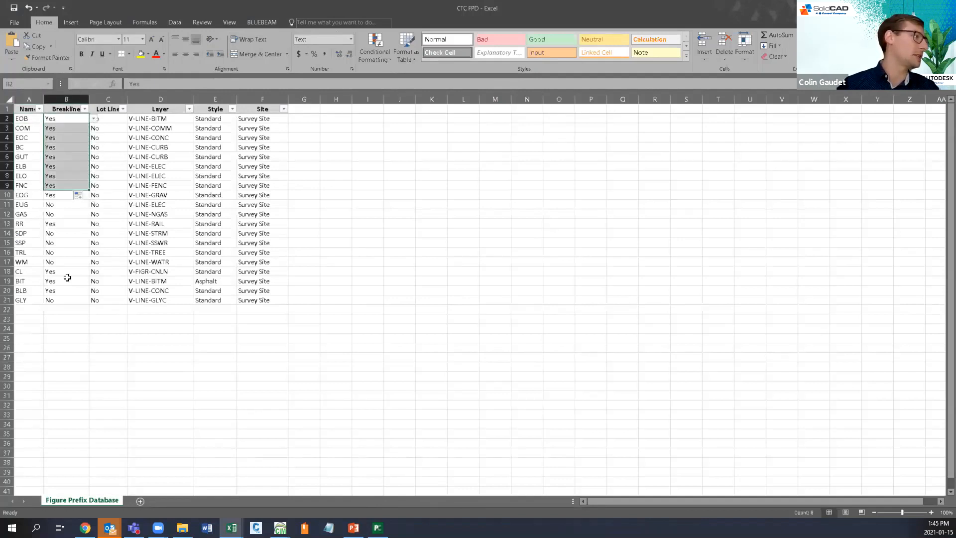
left_click(79, 158)
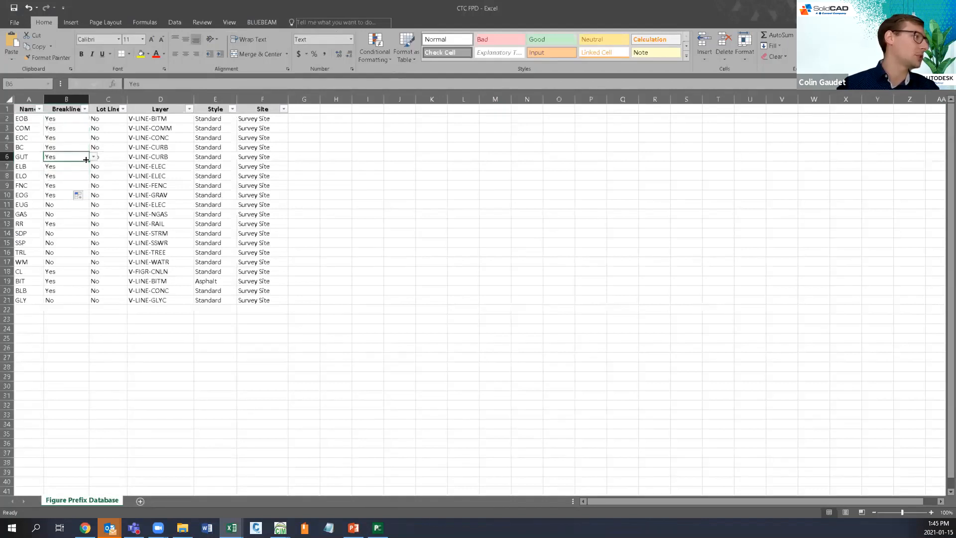
left_click(93, 157)
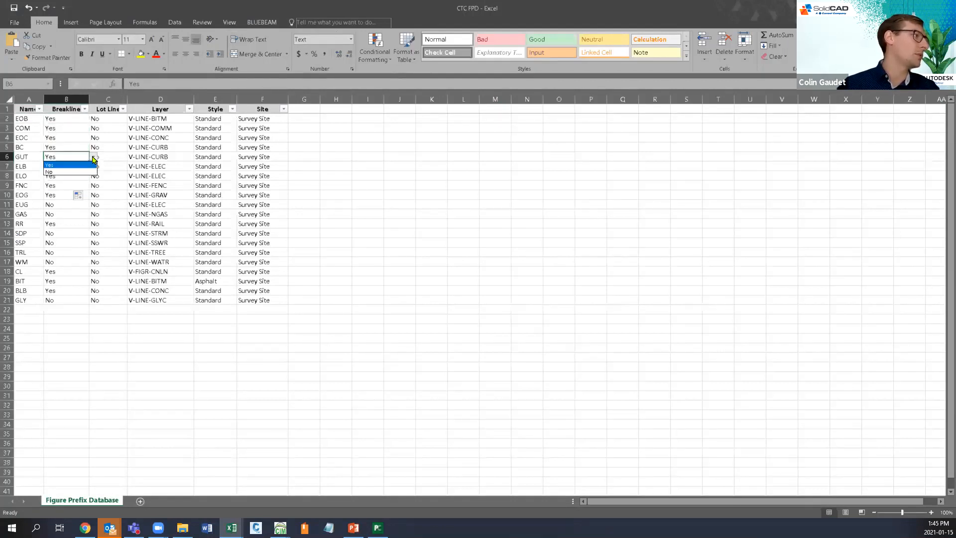
left_click(73, 172)
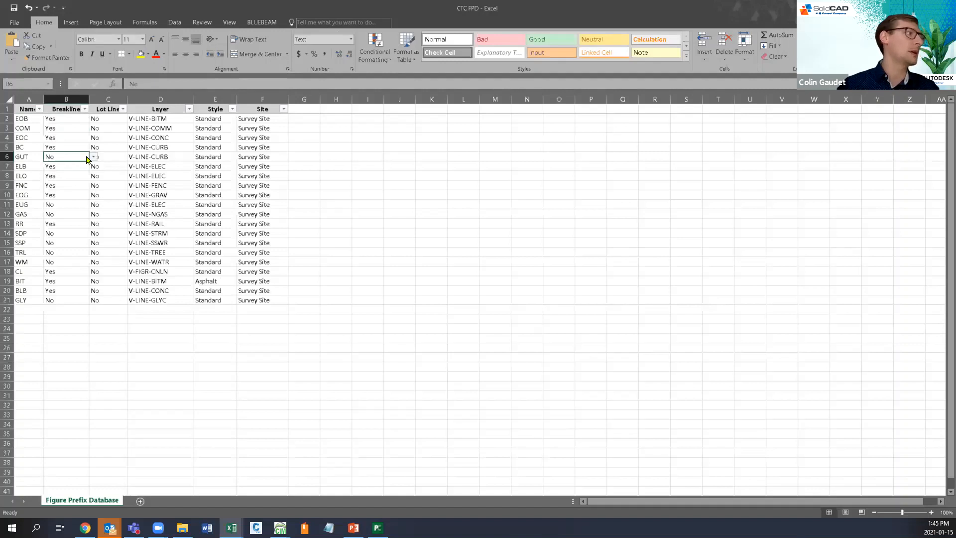
left_click_drag(86, 161, 79, 197)
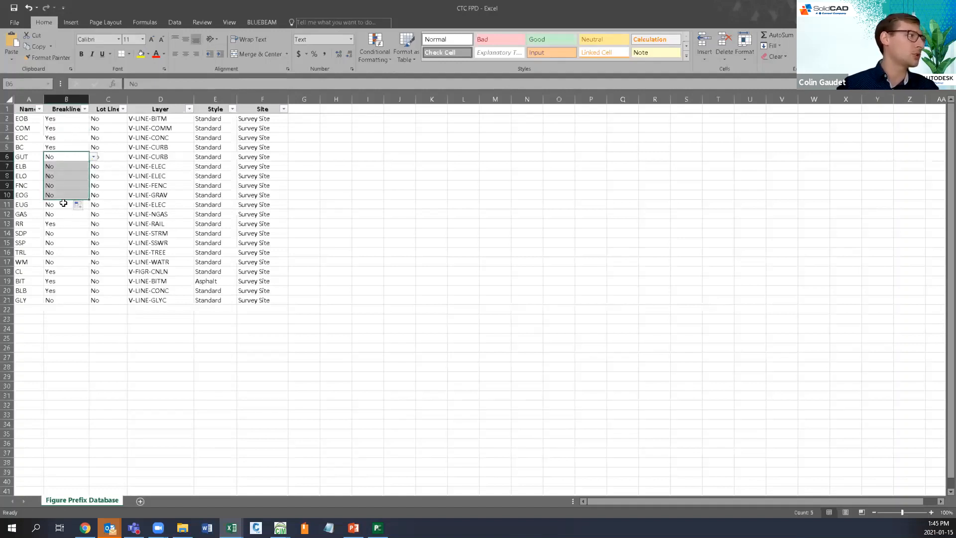
Delete the entire BIT row from the figure prefix sheet.
right_click(7, 280)
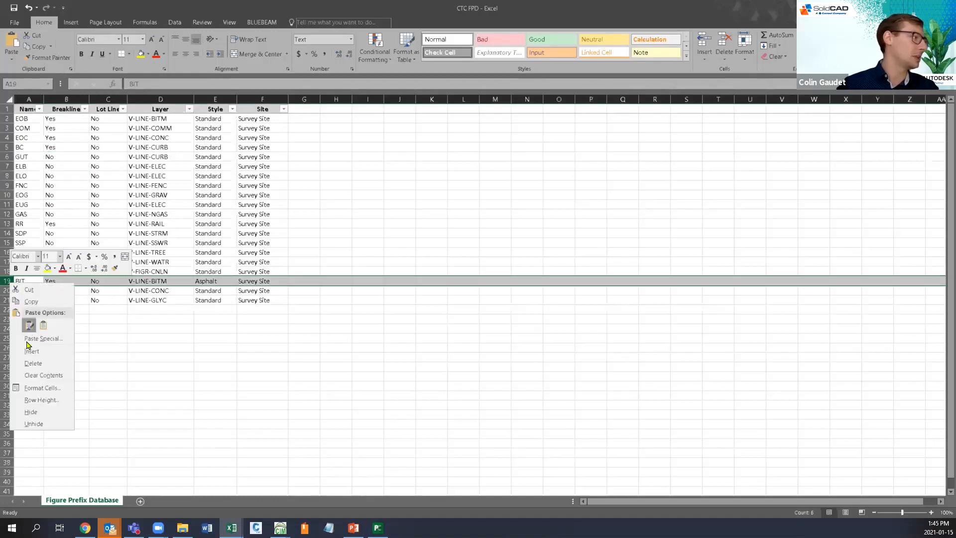
left_click(28, 362)
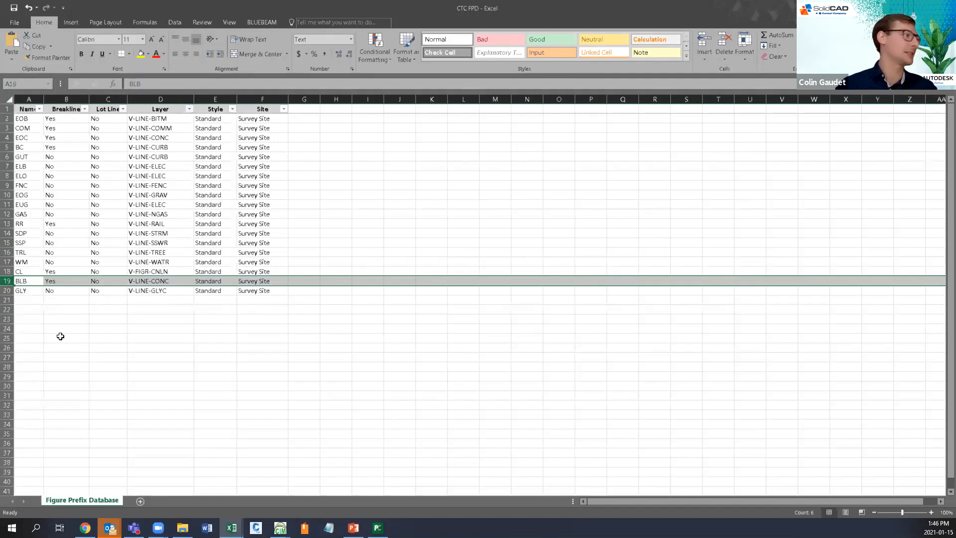
Copy the GLY row down into row 21 and rename the copied prefix BLD.
left_click(20, 299)
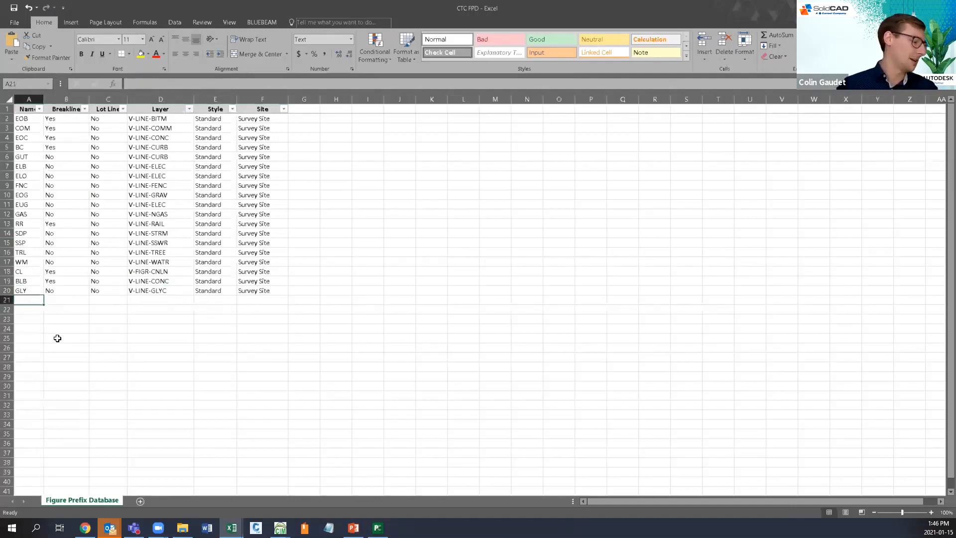
left_click(7, 291)
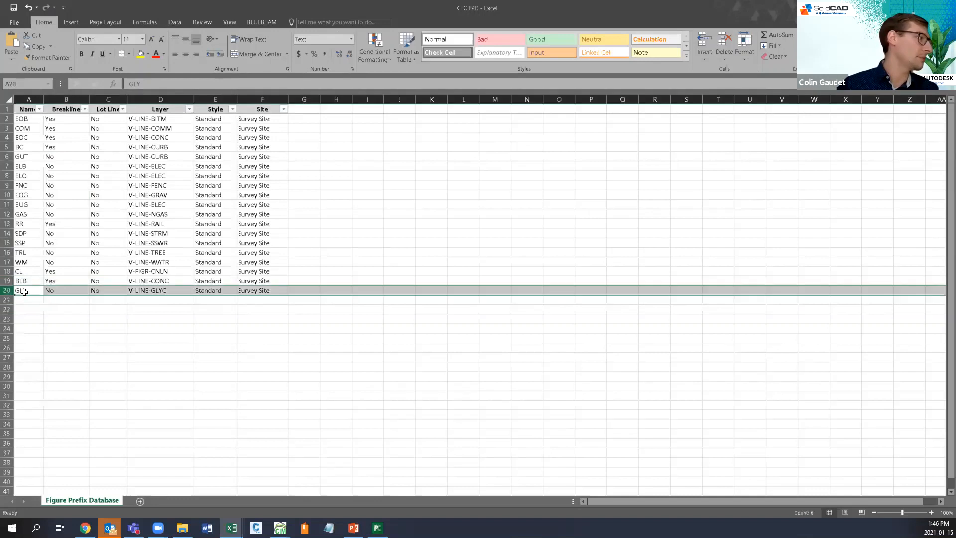
left_click_drag(15, 295, 15, 301)
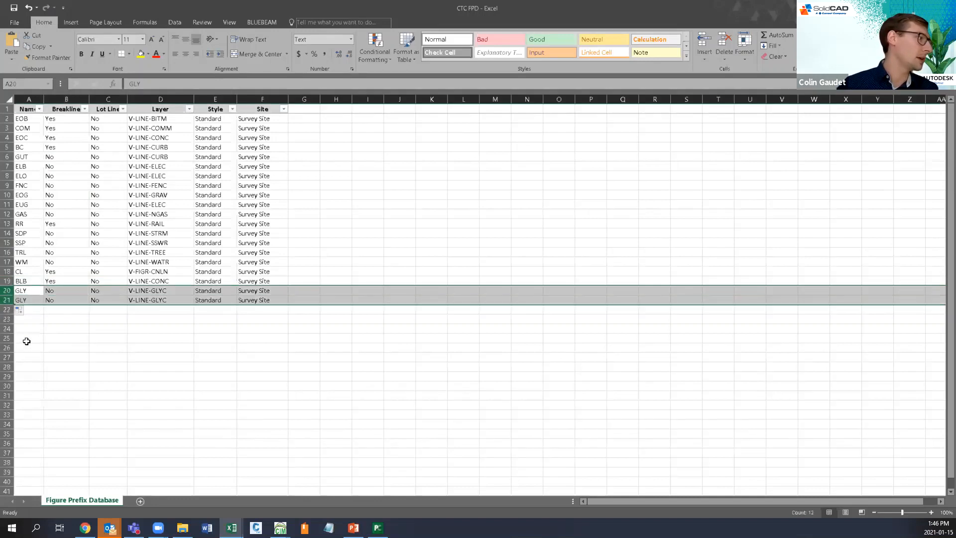
left_click(25, 300)
key("BackSpace")
type("GL")
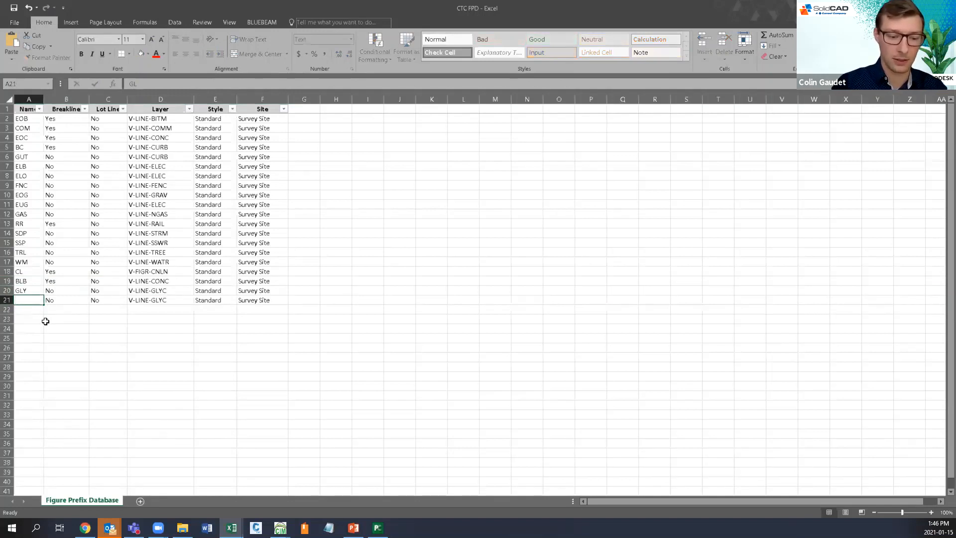
type("YBLD")
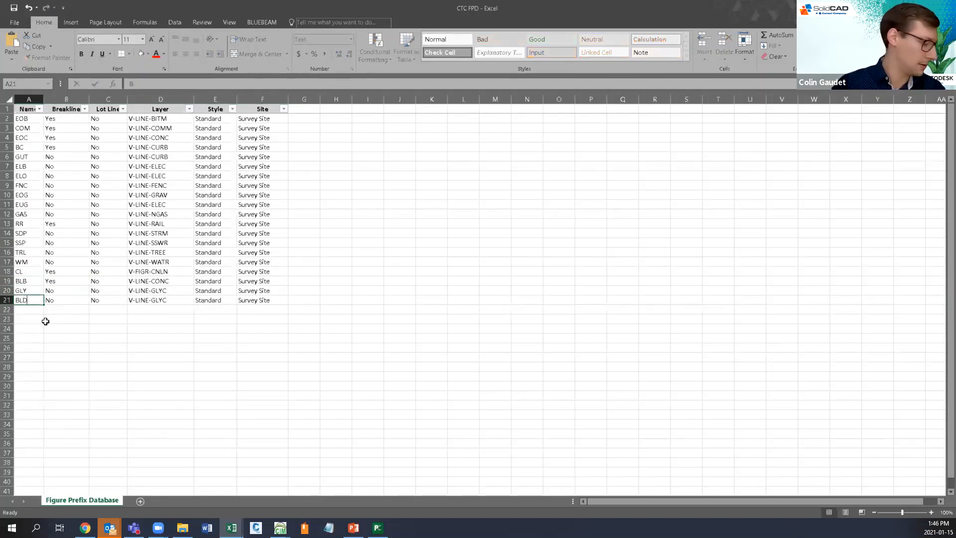
Set the Breakline value of the BLD prefix to Yes.
left_click(65, 297)
left_click(94, 300)
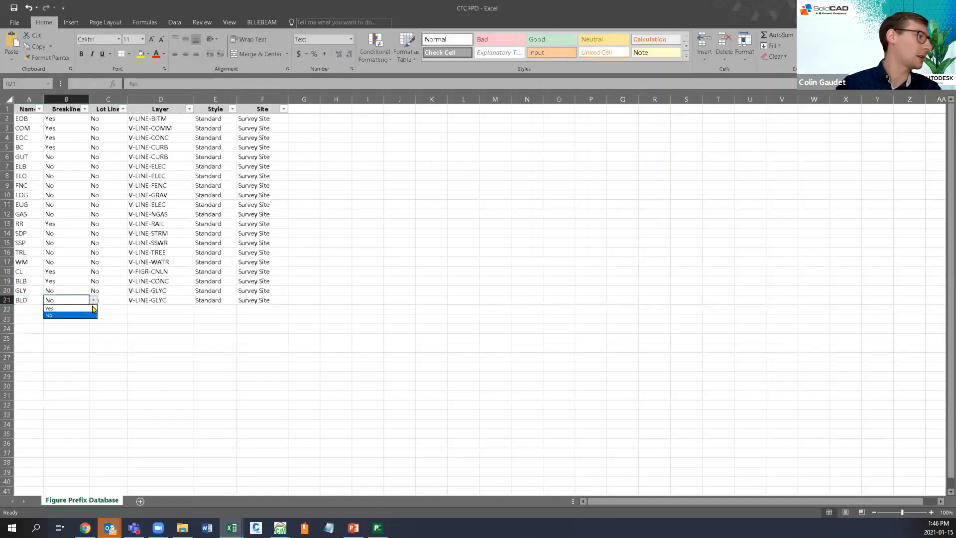
left_click(75, 309)
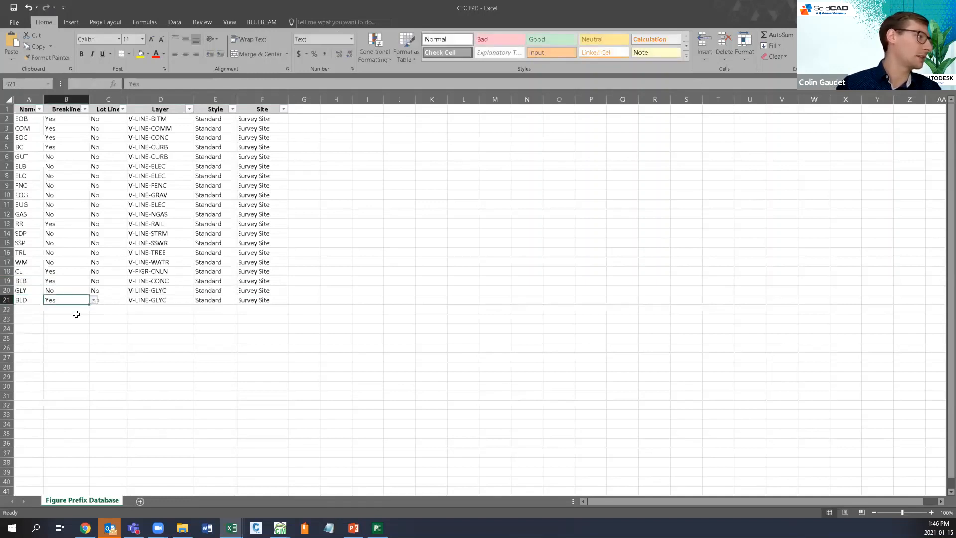
Set the layer of the BLD prefix in row 21 to V-LINE-BLDG.
left_click(185, 301)
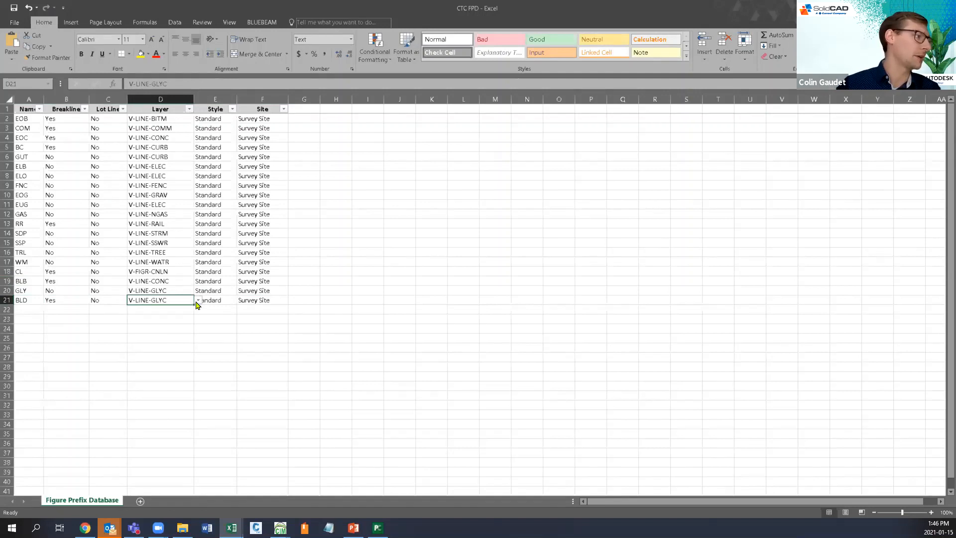
left_click(198, 301)
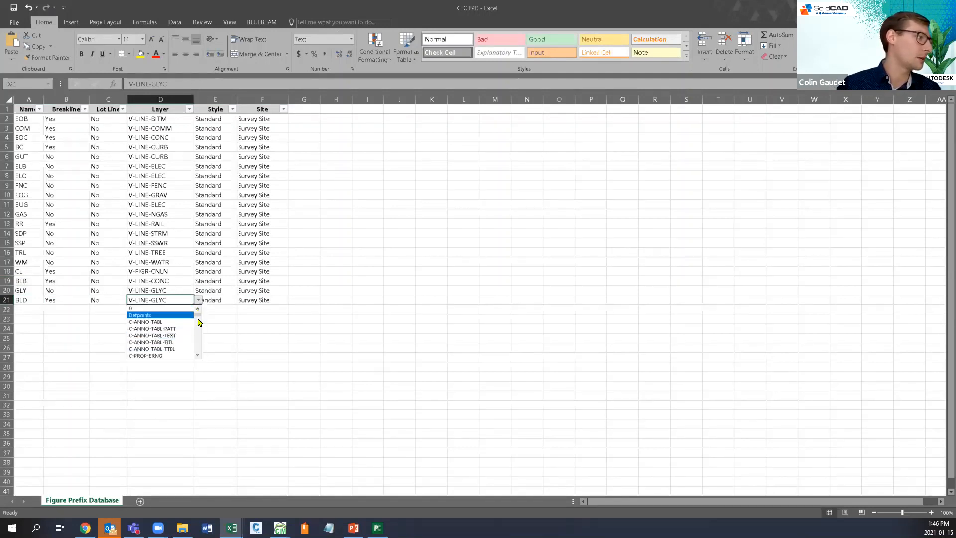
left_click_drag(196, 318, 196, 350)
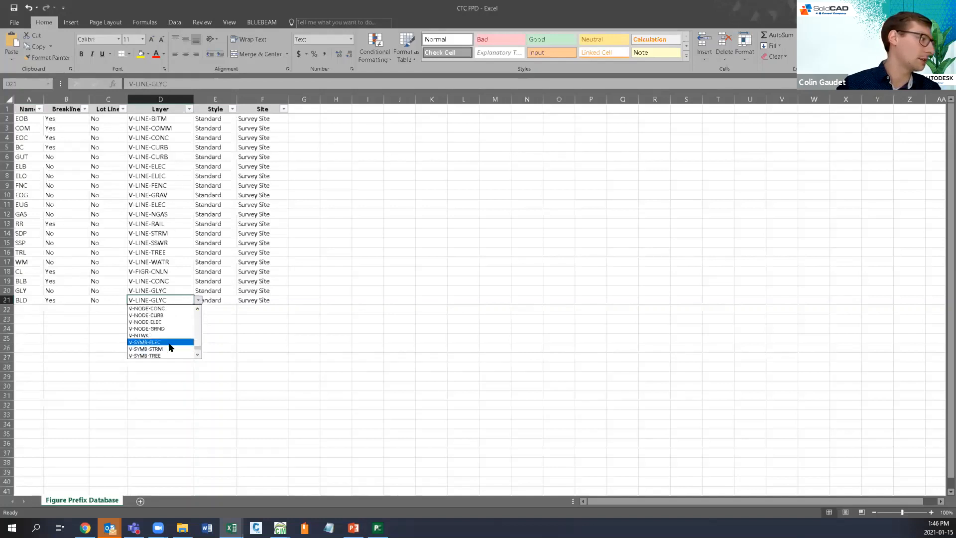
left_click(197, 310)
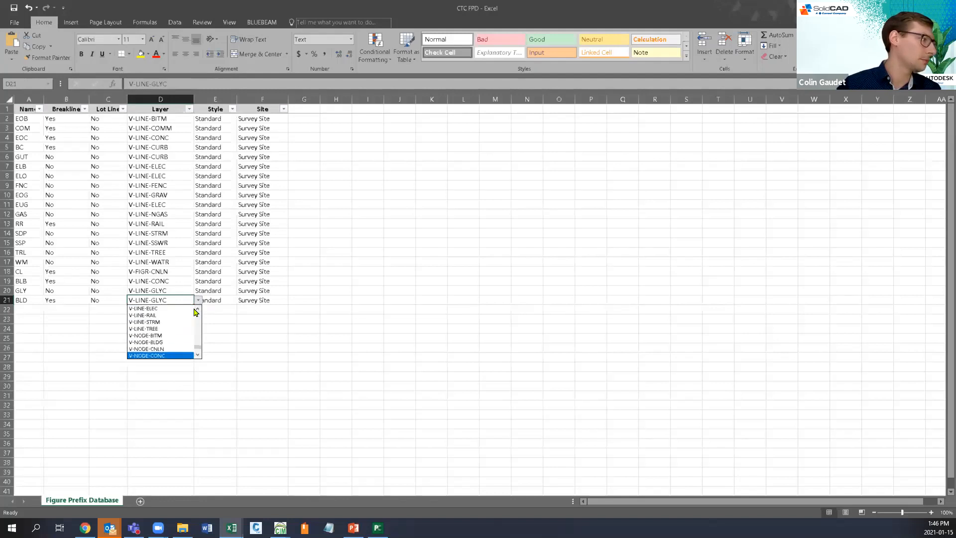
left_click(198, 310)
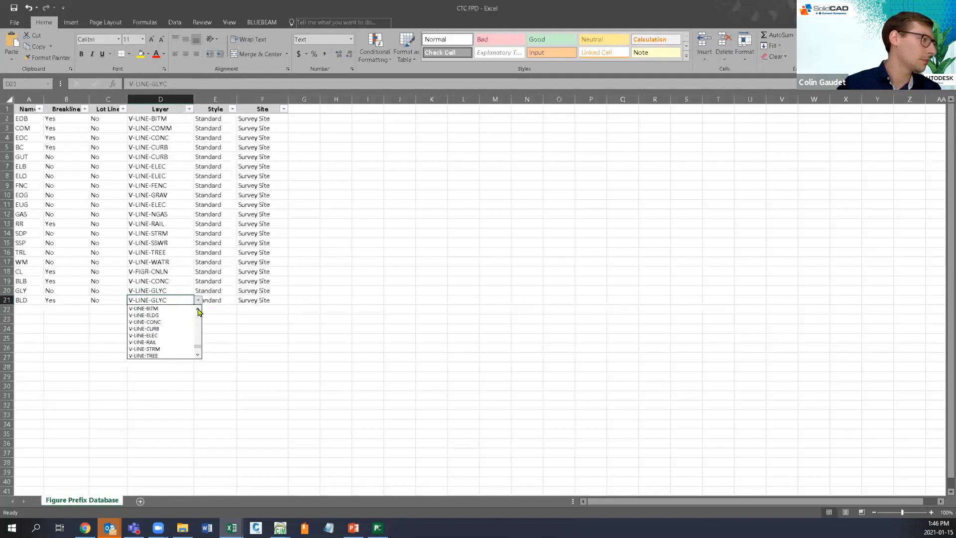
left_click(158, 315)
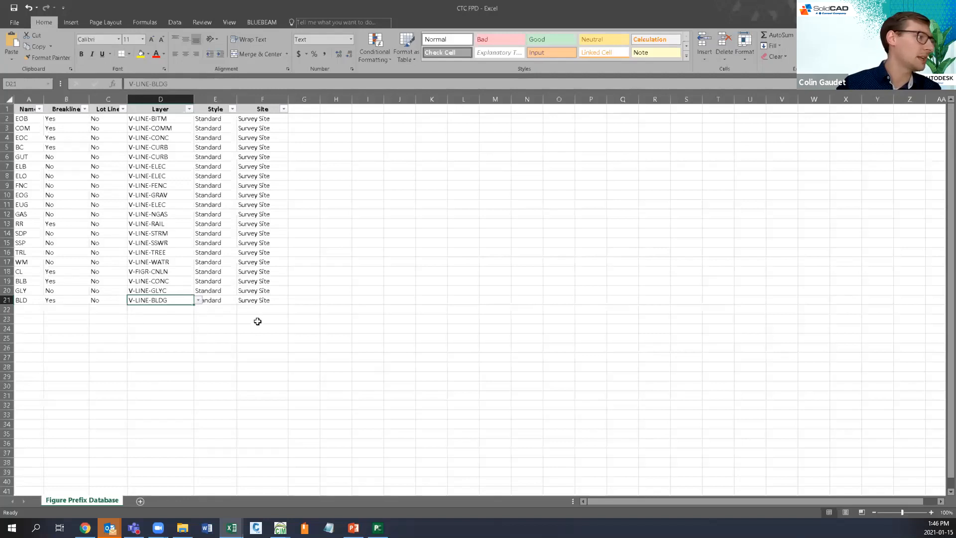
Check which figure styles are available for the BLD prefix without choosing another one.
left_click(215, 303)
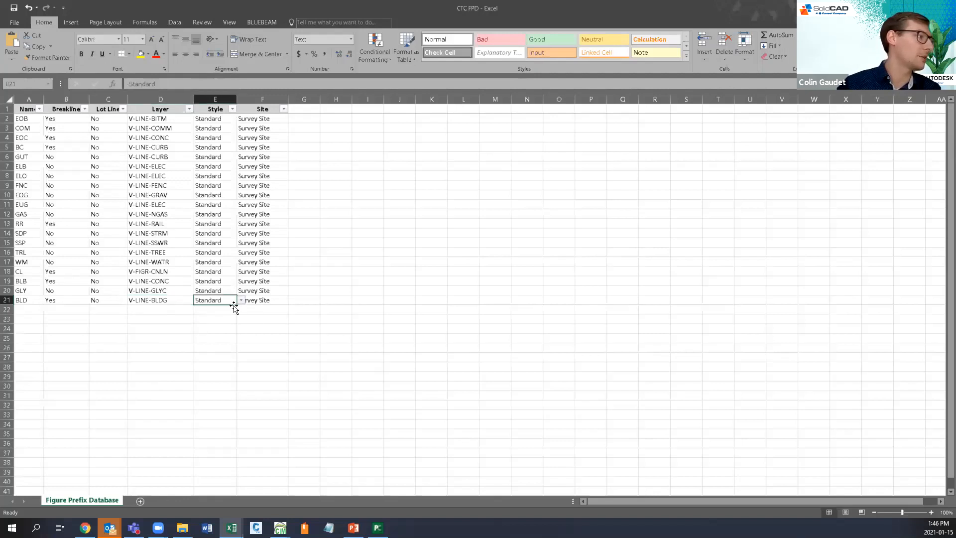
left_click(241, 301)
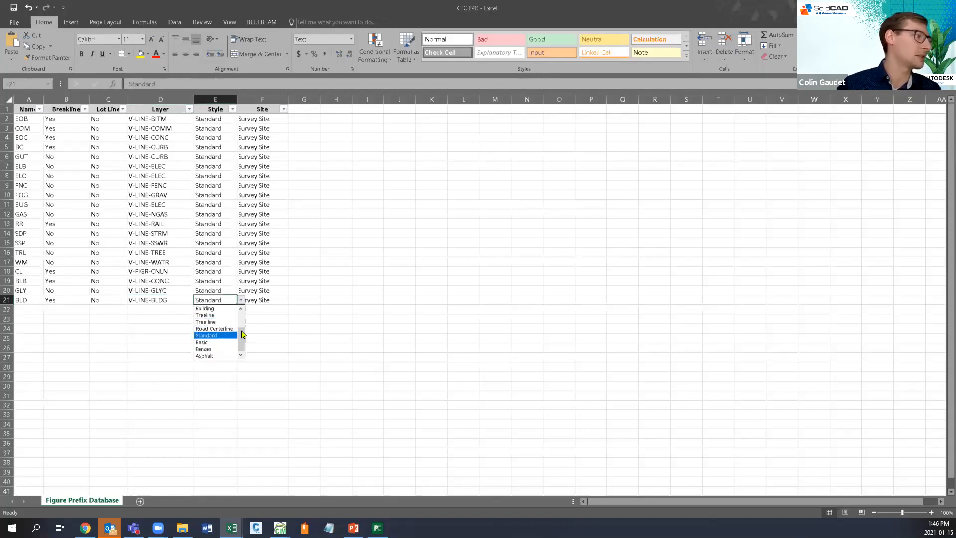
left_click(286, 347)
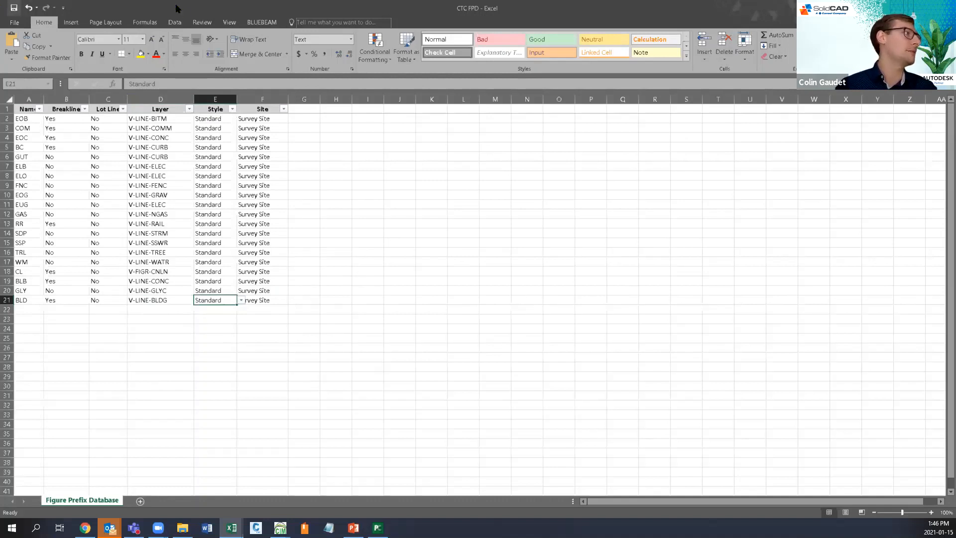
Close the CTC FPD workbook, return to Civil 3D and load CTC FPD as the Excel file for Create/Edit Figure Prefix Database.
left_click(945, 7)
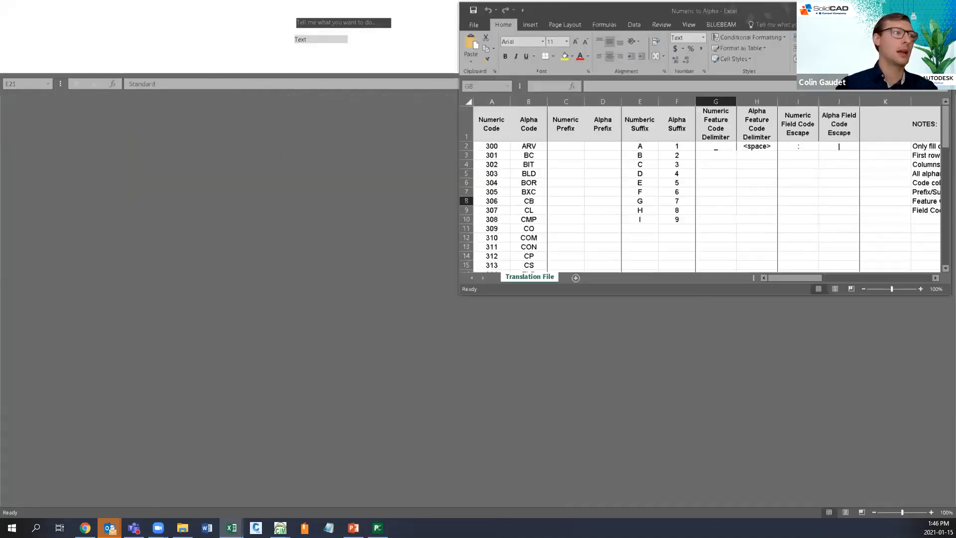
left_click(401, 126)
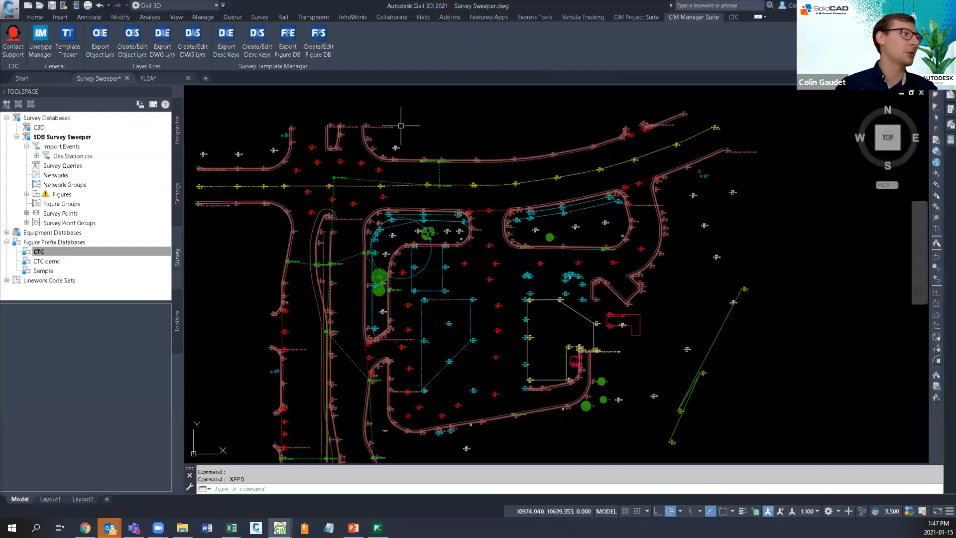
left_click(315, 51)
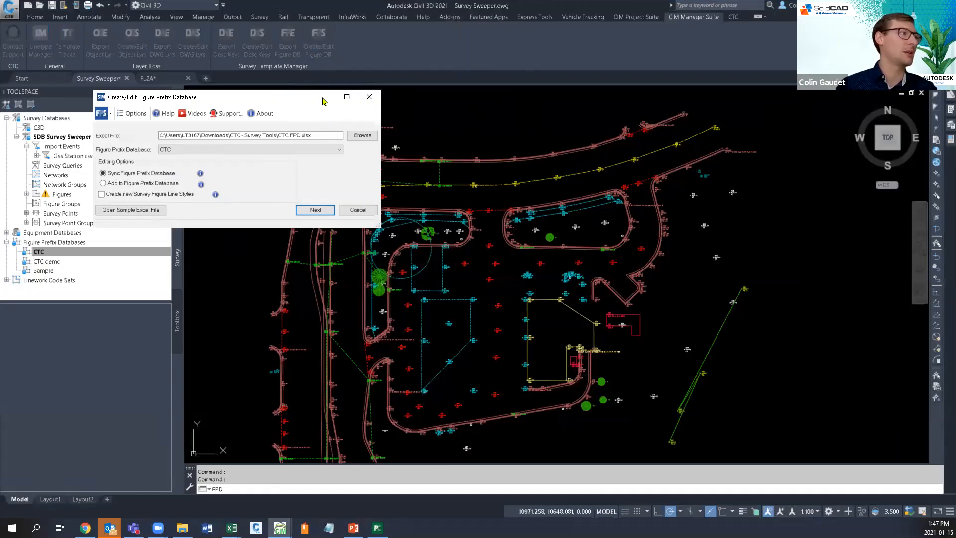
left_click_drag(324, 98, 540, 103)
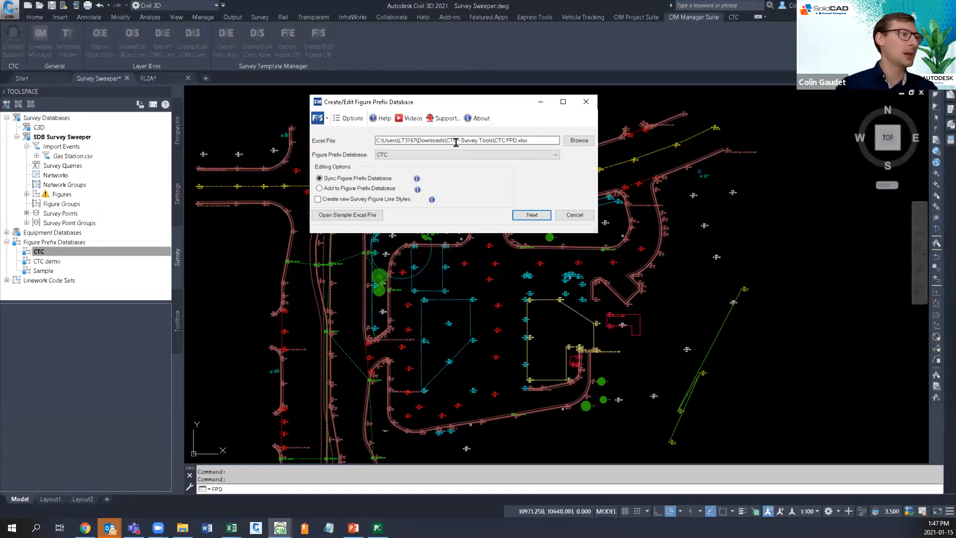
left_click(577, 141)
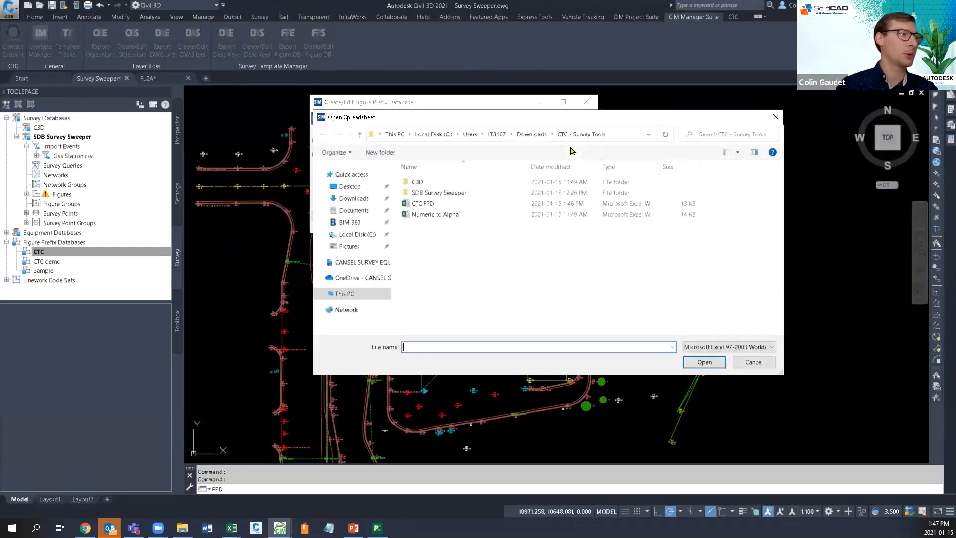
left_click(428, 204)
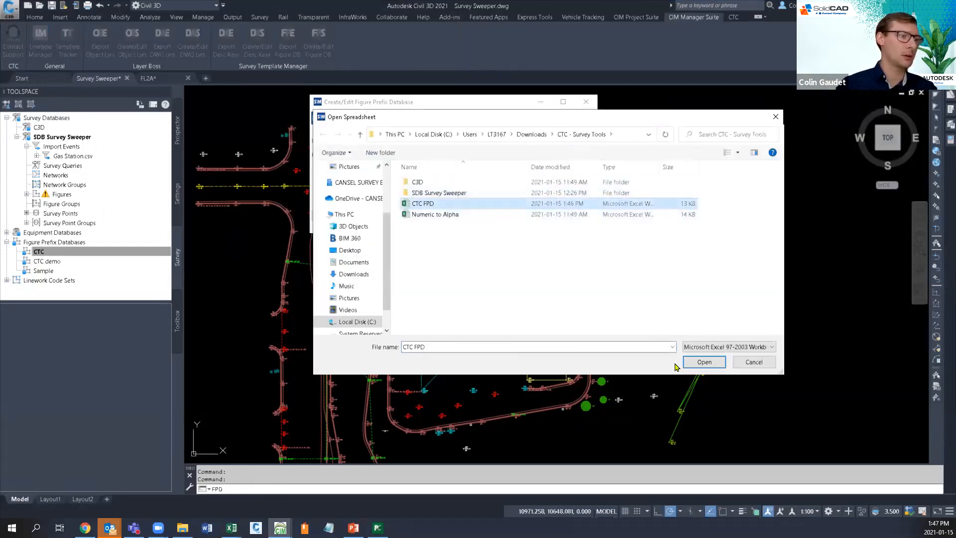
left_click(704, 362)
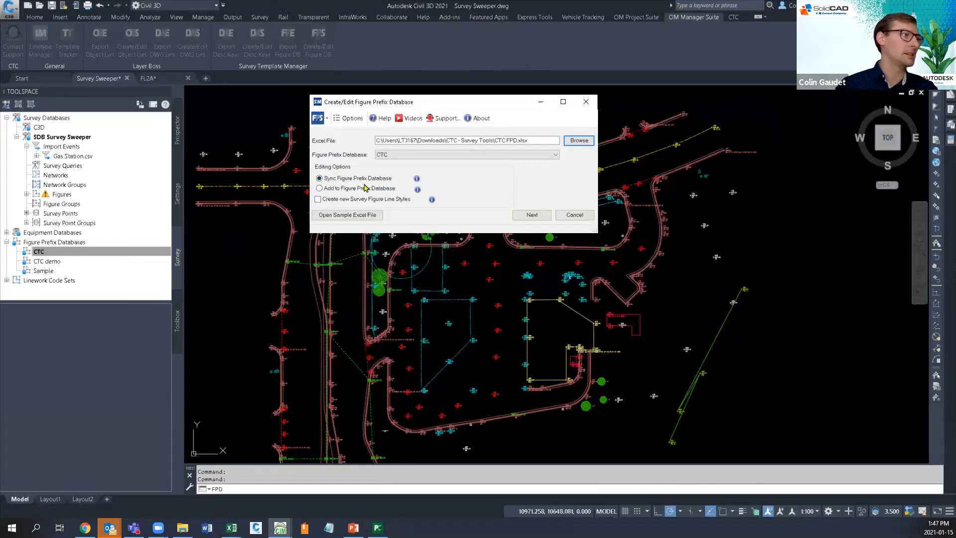
Sync the CTC figure prefix database with the spreadsheet after reviewing its new, changed, unchanged and deleted codes.
left_click(462, 155)
left_click(468, 168)
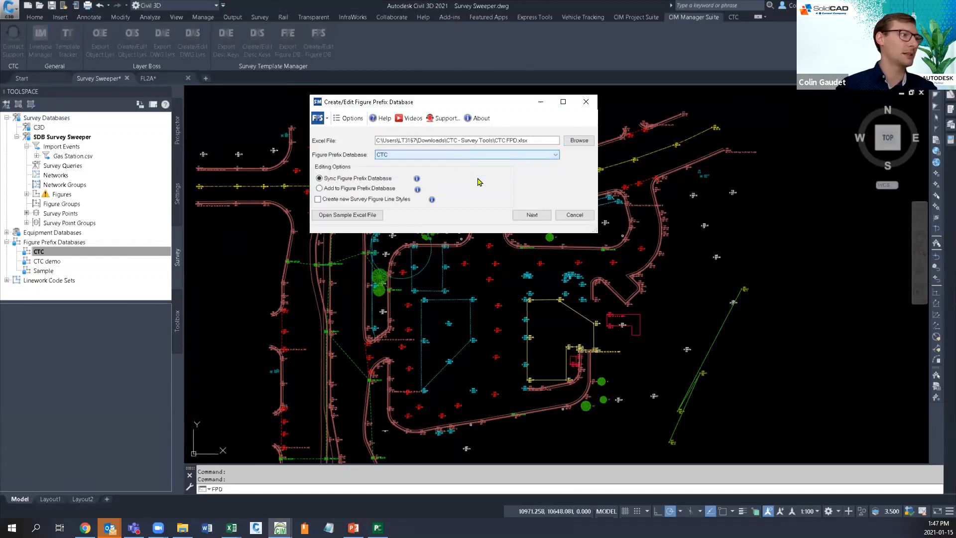
left_click(531, 216)
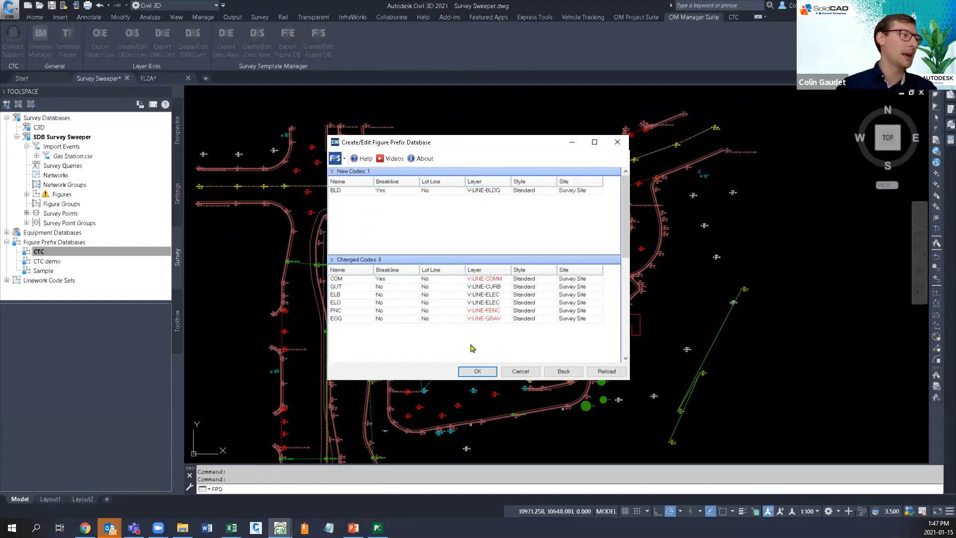
left_click_drag(628, 241, 627, 288)
scroll(481, 252, "down", 2)
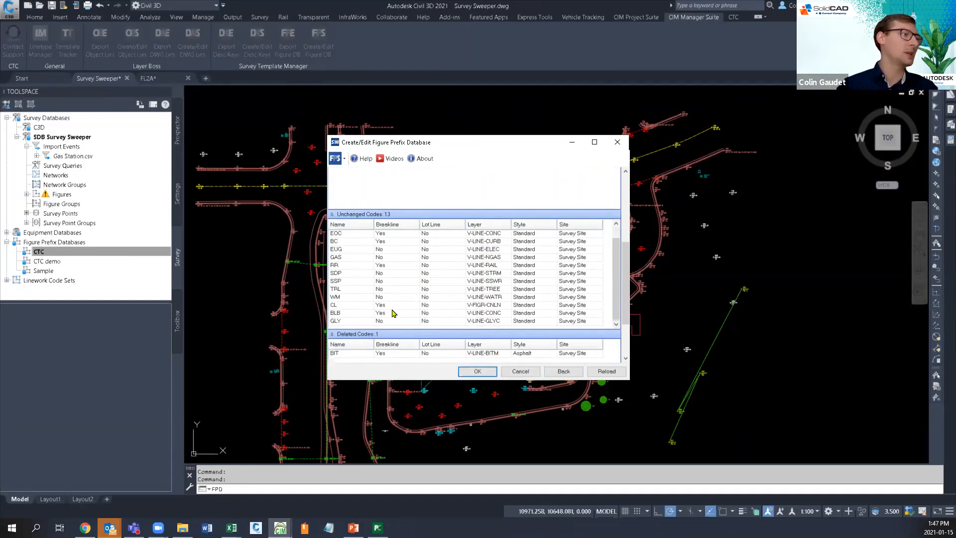
left_click(477, 372)
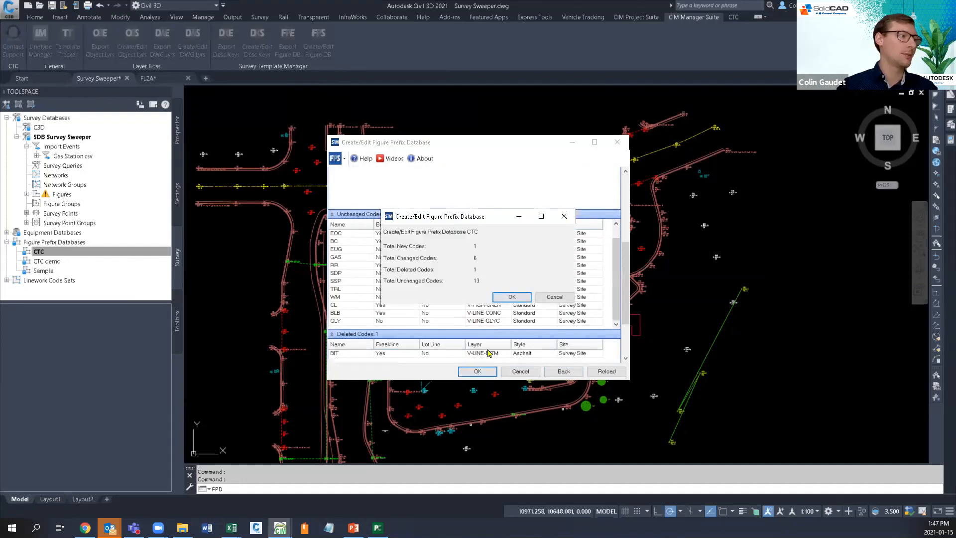
left_click(511, 298)
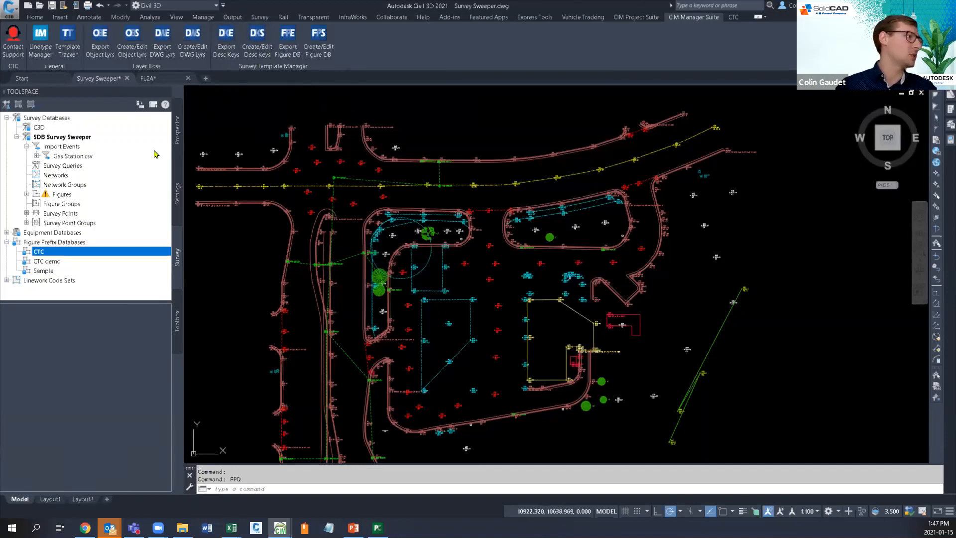
Open the key editor for the CTC description key set in the drawing's point settings.
left_click(176, 184)
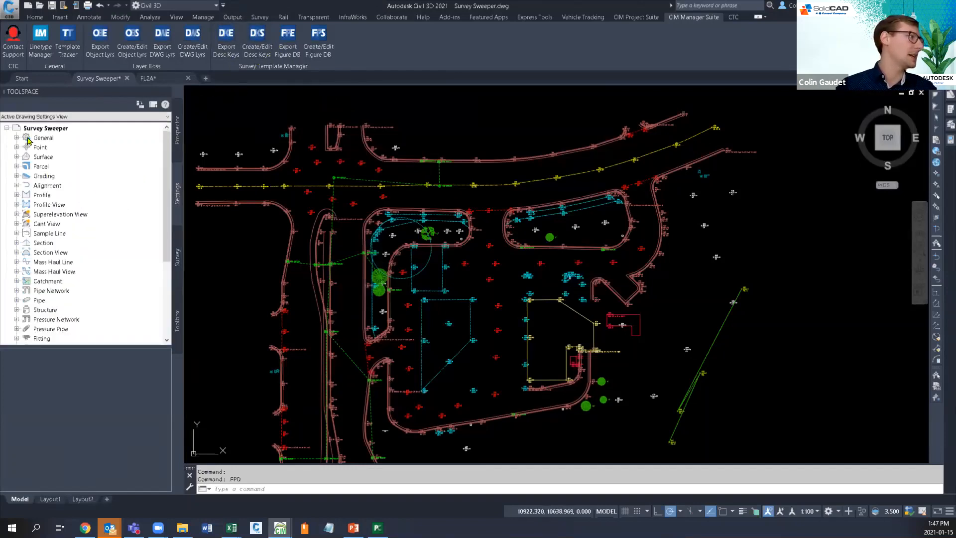
double_click(38, 147)
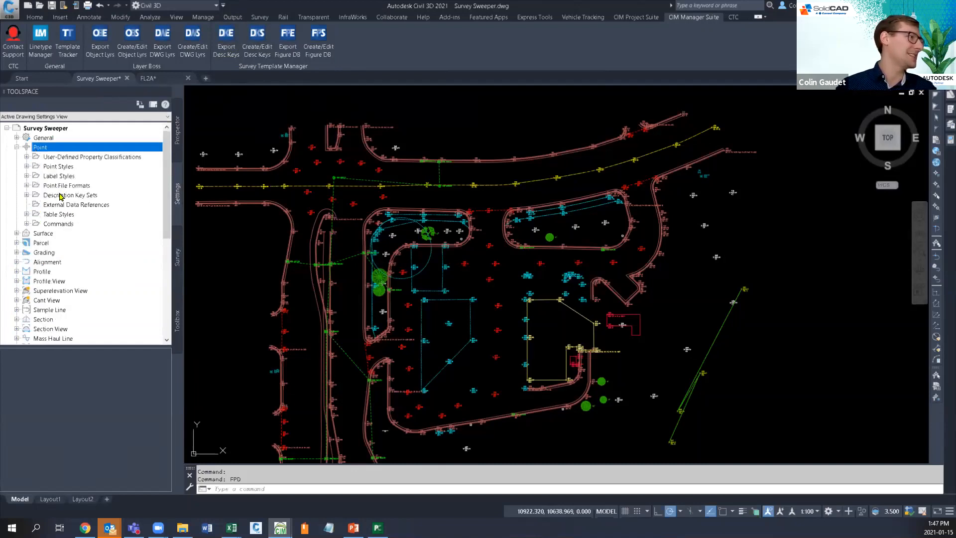
double_click(59, 196)
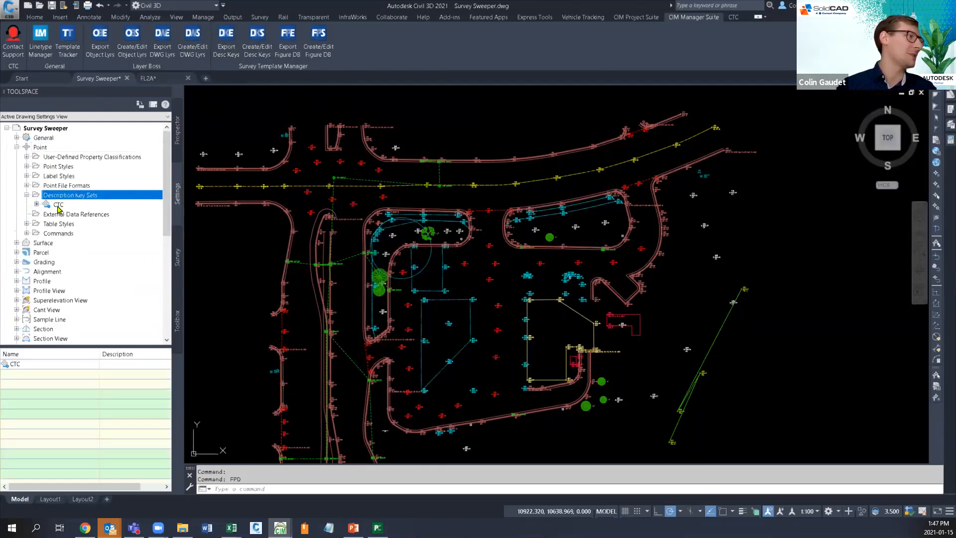
double_click(59, 205)
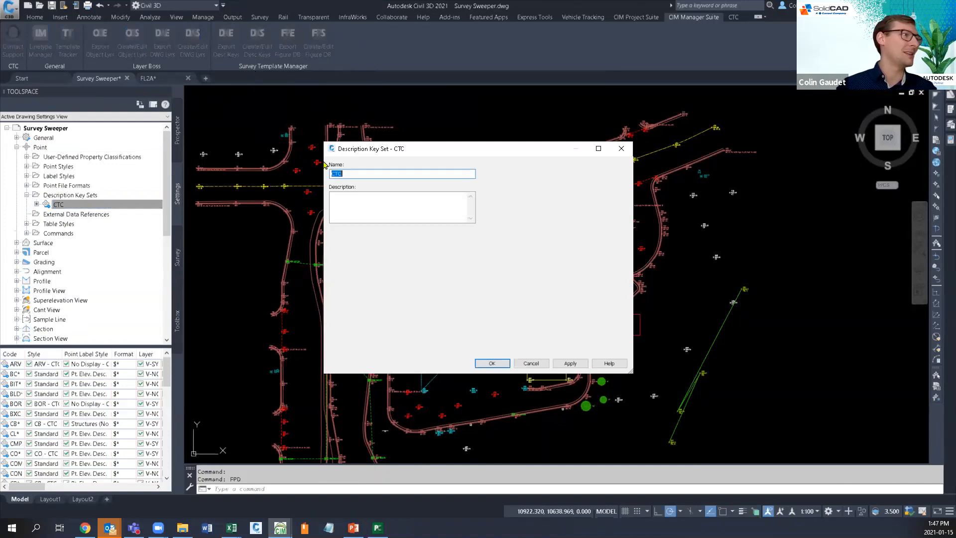
left_click(621, 148)
right_click(51, 202)
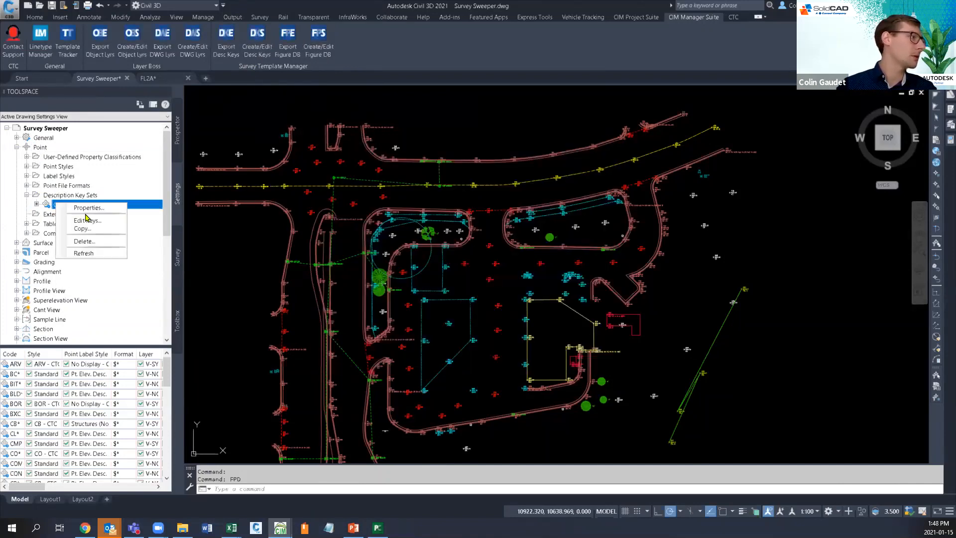
left_click(88, 220)
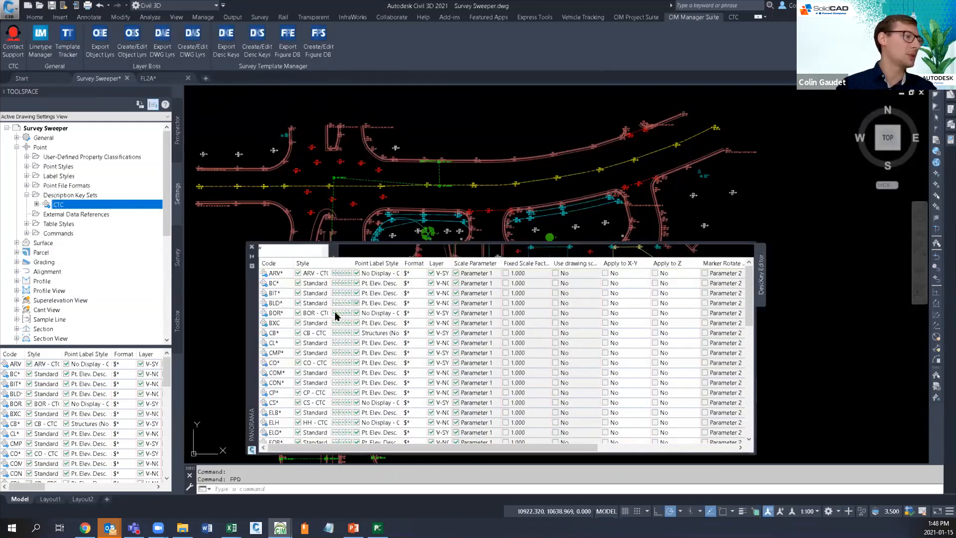
Look through the CTC description keys down to the last code, and close the key editor.
scroll(337, 317, "down", 8)
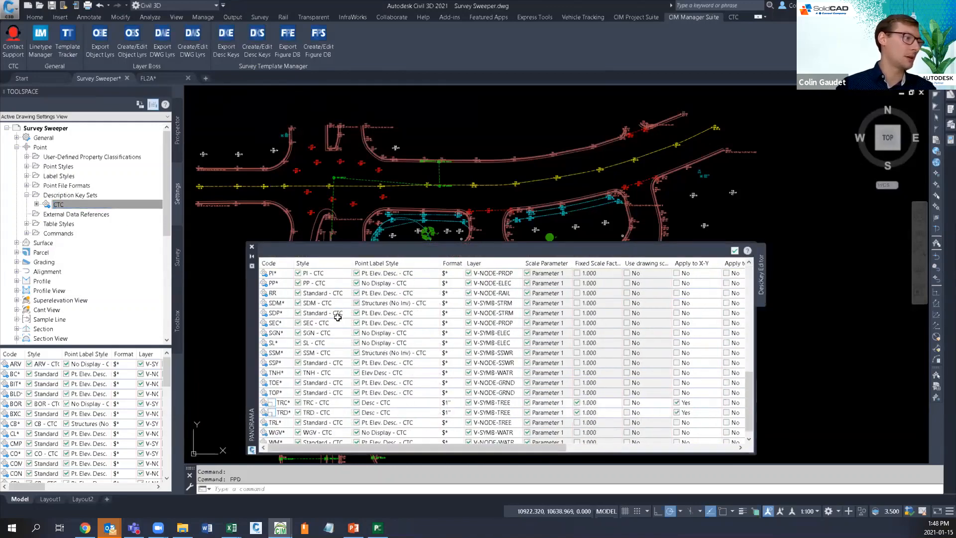
scroll(337, 317, "down", 1)
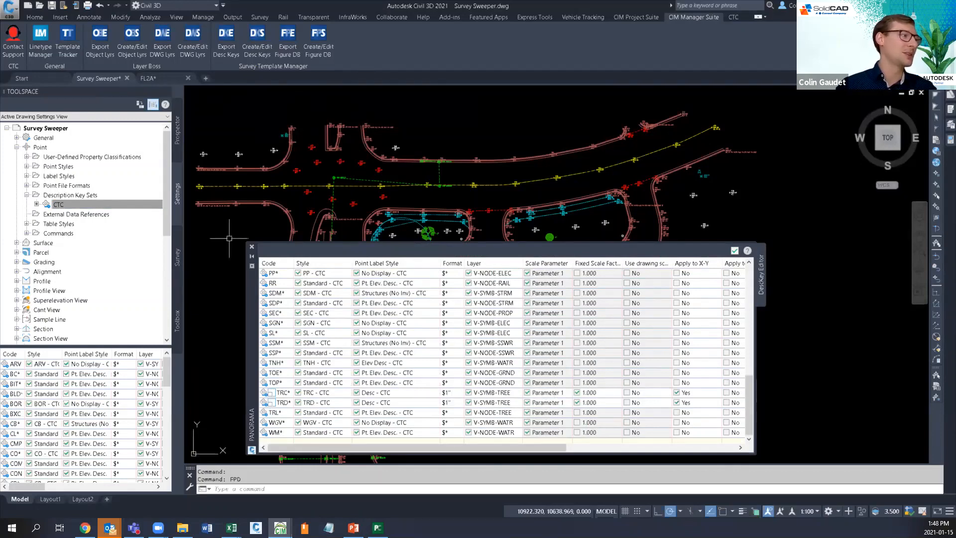
left_click(252, 248)
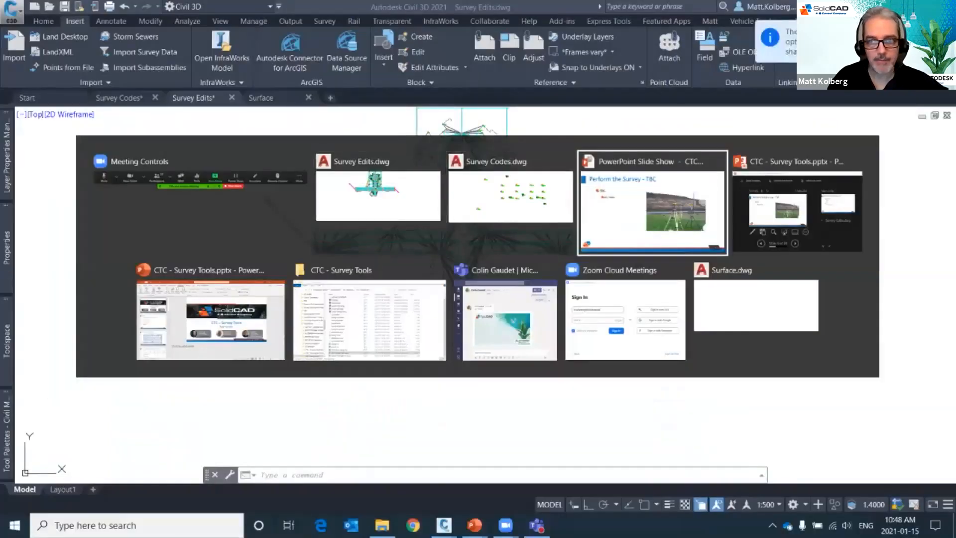
Switch to the running PowerPoint slide show of the CTC - Survey Tools presentation.
key("alt+Tab")
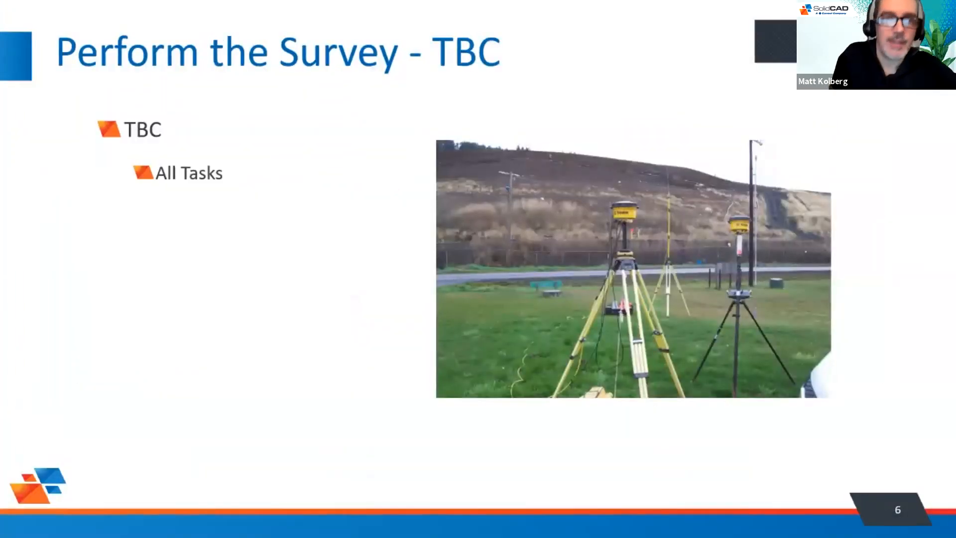
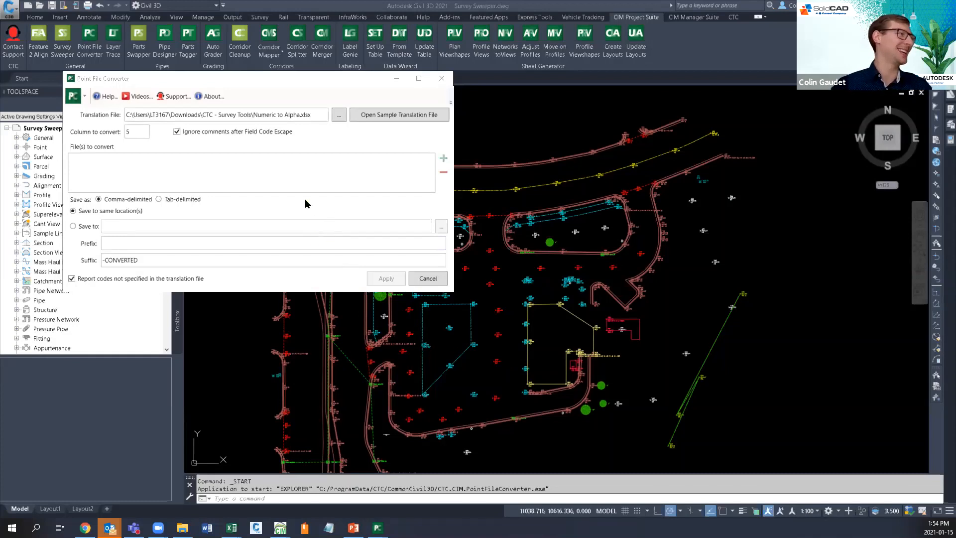
left_click(327, 82)
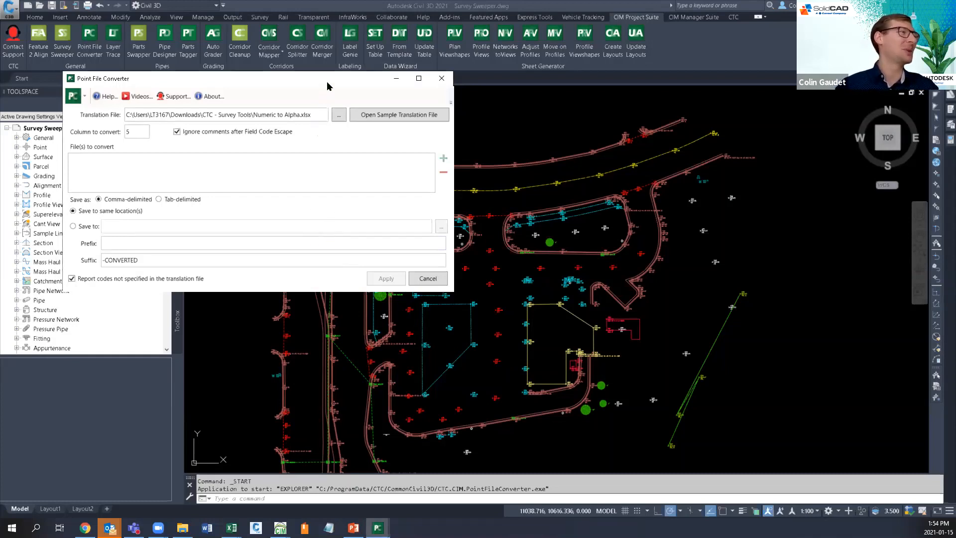
left_click_drag(327, 82, 325, 46)
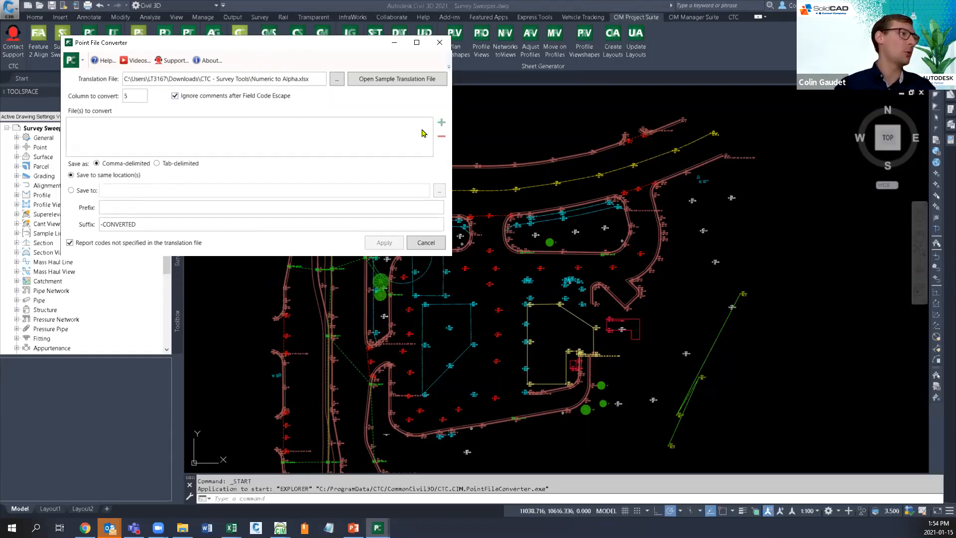
left_click(441, 123)
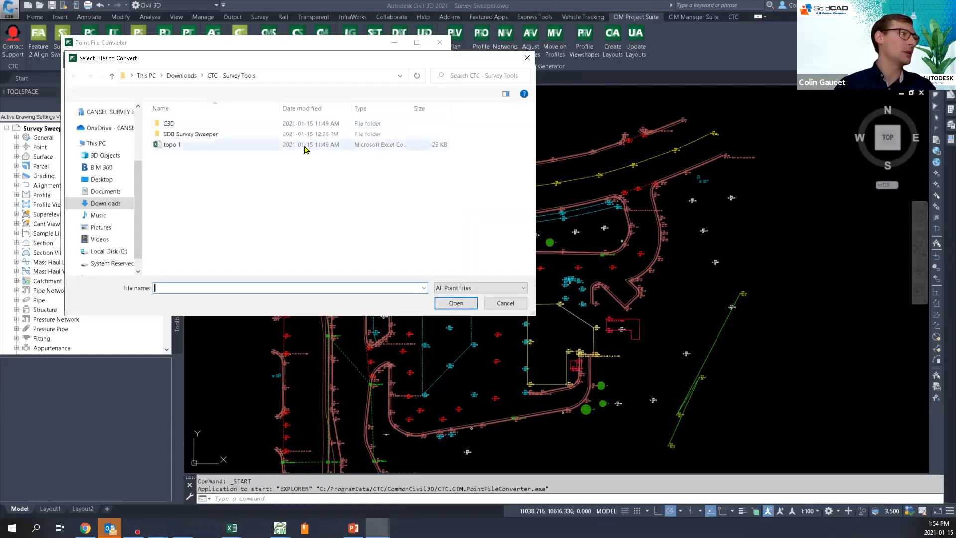
left_click(172, 146)
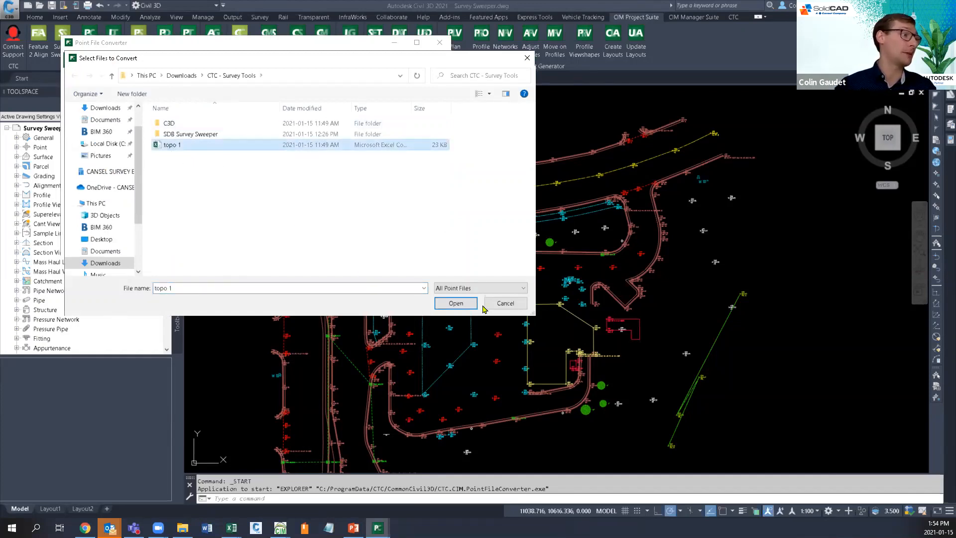
left_click(455, 303)
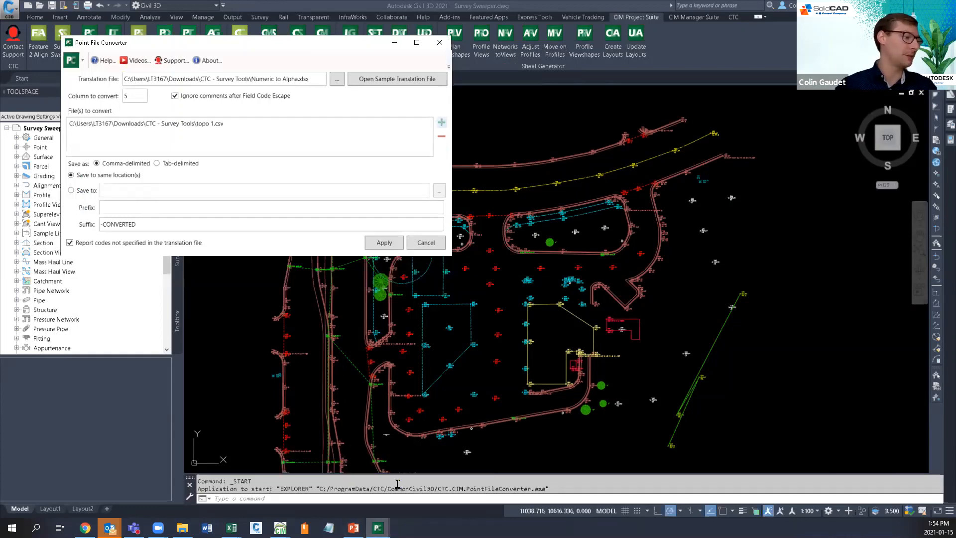
mouse_move(378, 528)
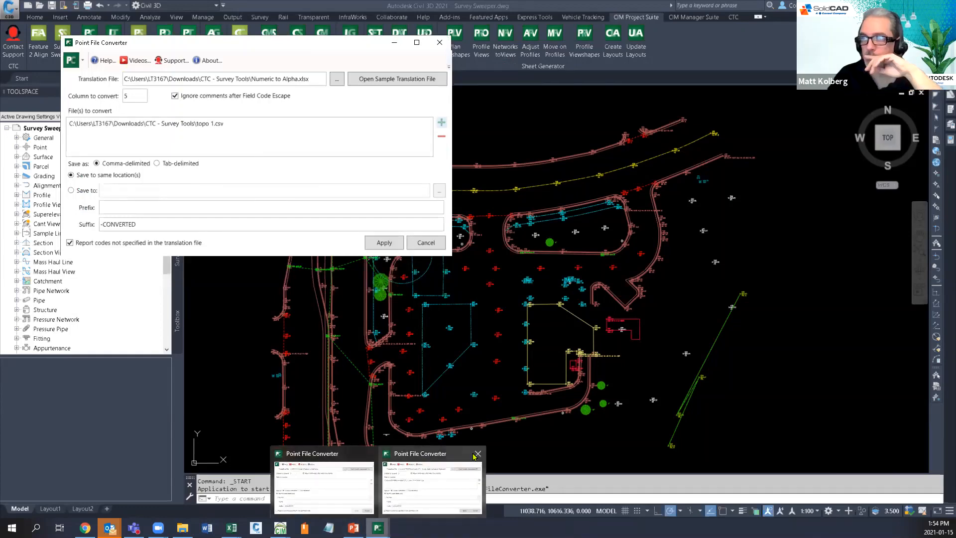
left_click(476, 454)
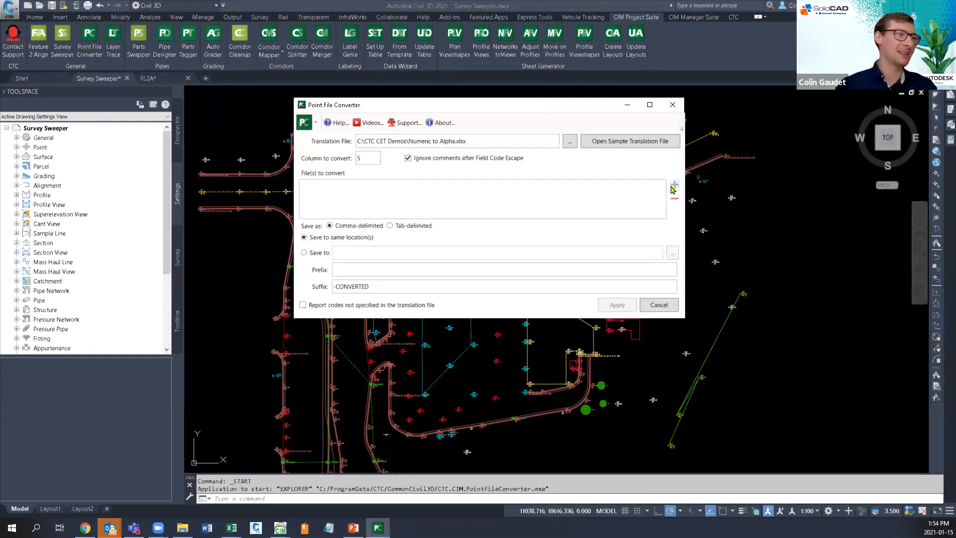
Add topo 1.csv from the CTC - Survey Tools folder to the Point File Converter's files to convert.
left_click(674, 185)
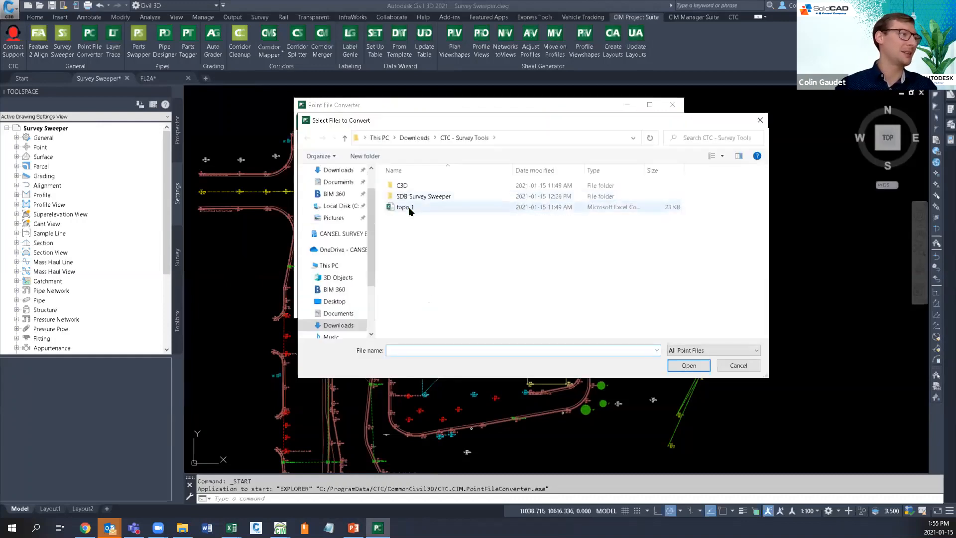
double_click(408, 207)
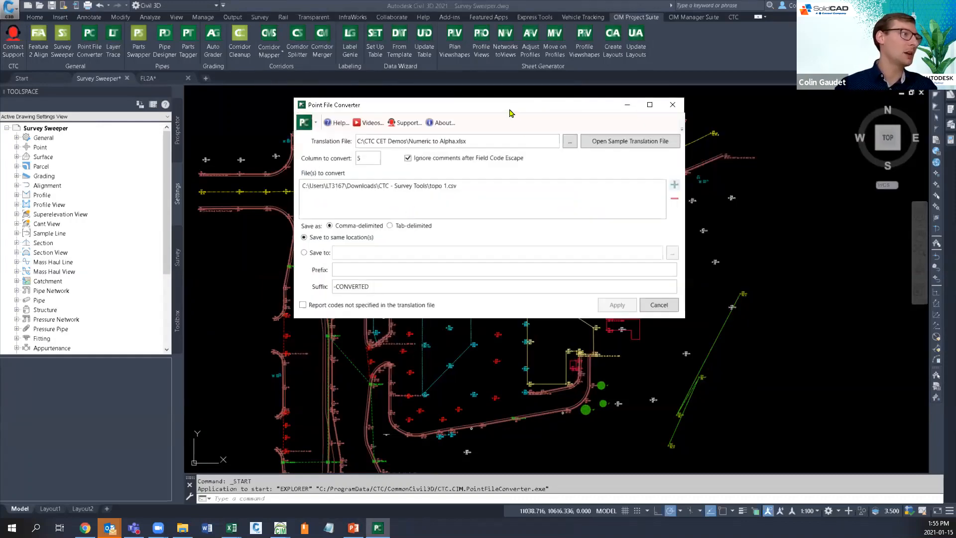
left_click_drag(509, 110, 319, 76)
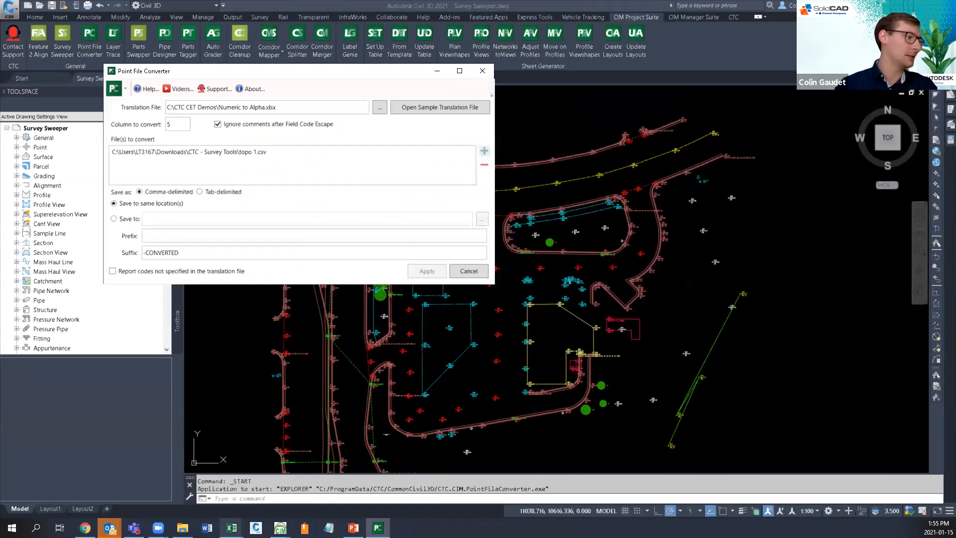
Switch to the topo 1 workbook in Excel and examine the numeric feature codes in column E.
mouse_move(231, 528)
left_click(292, 486)
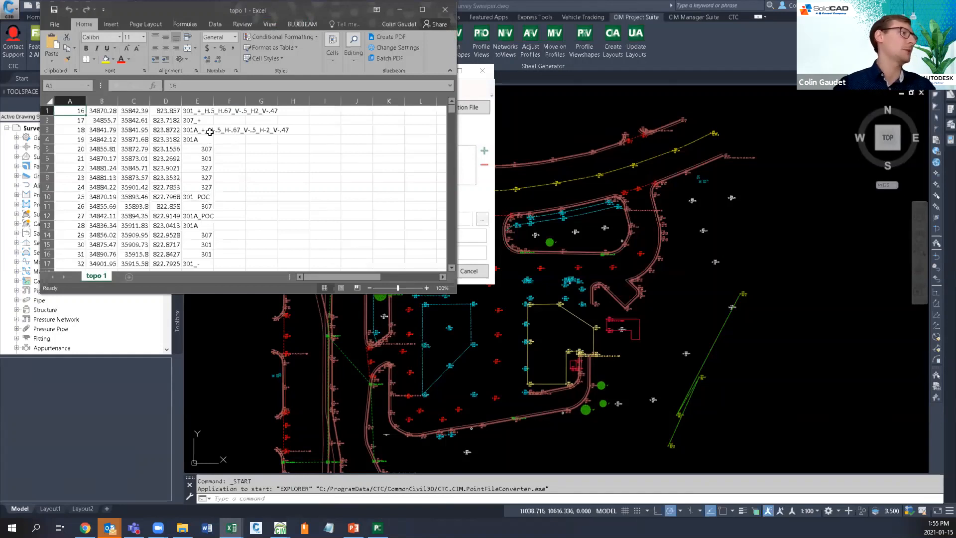
left_click(205, 158)
left_click(205, 178)
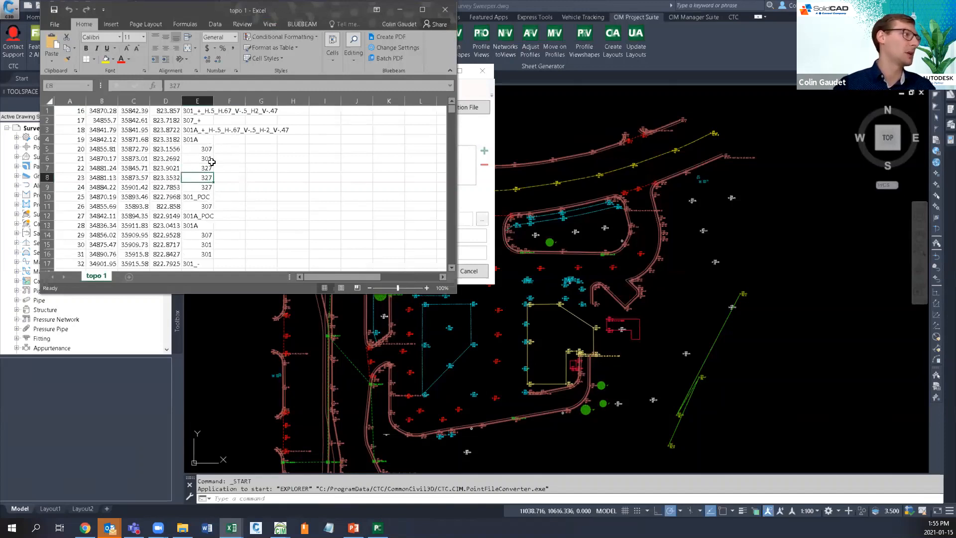
left_click(207, 148)
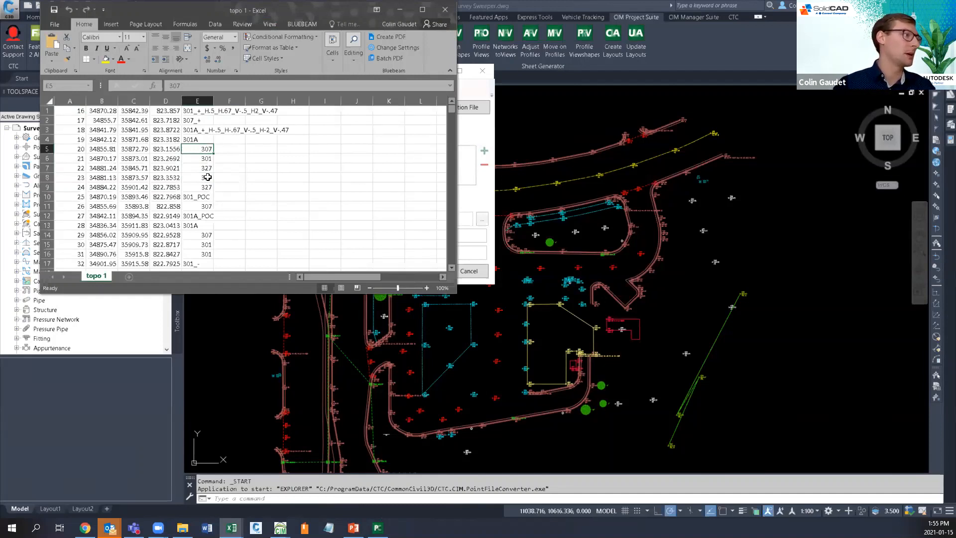
scroll(207, 177, "down", 4)
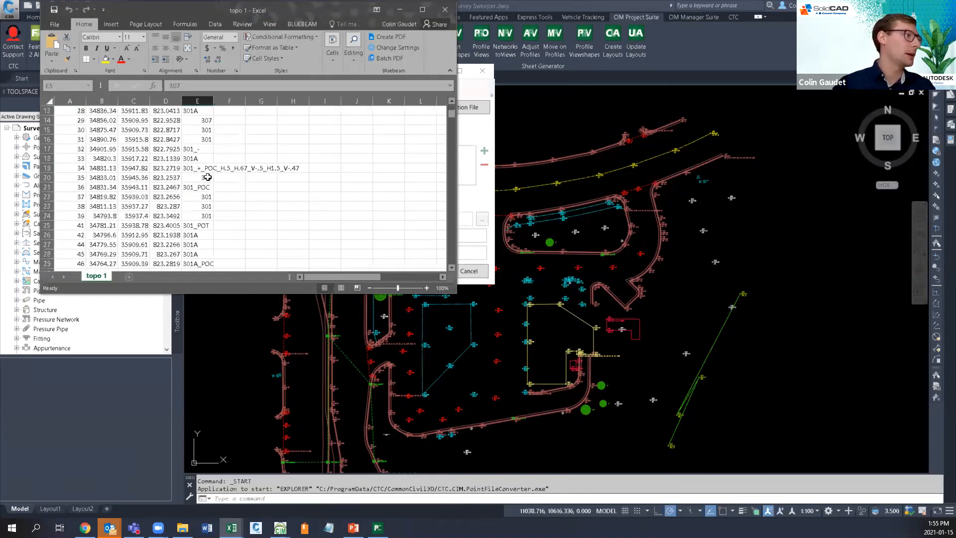
left_click(197, 226)
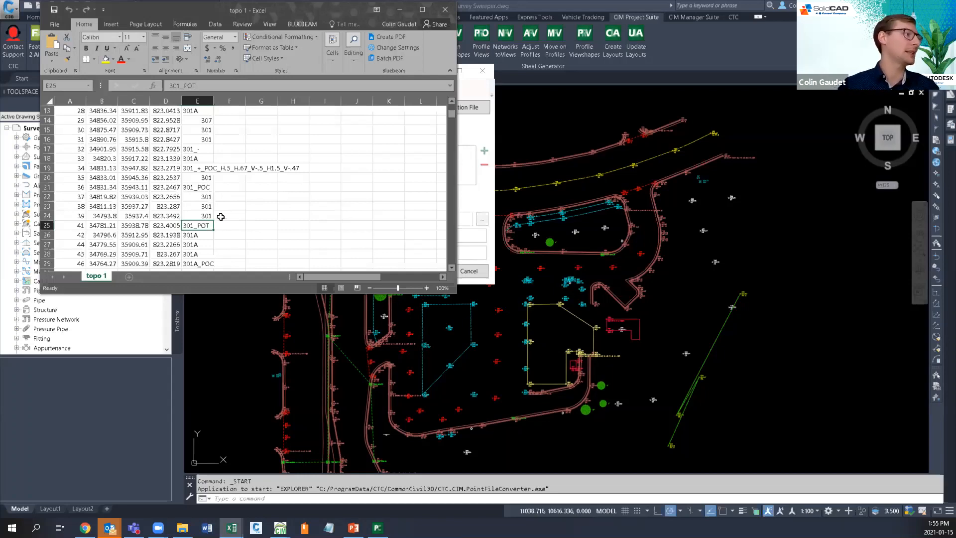
scroll(219, 209, "down", 4)
scroll(231, 187, "down", 2)
scroll(231, 187, "down", 2)
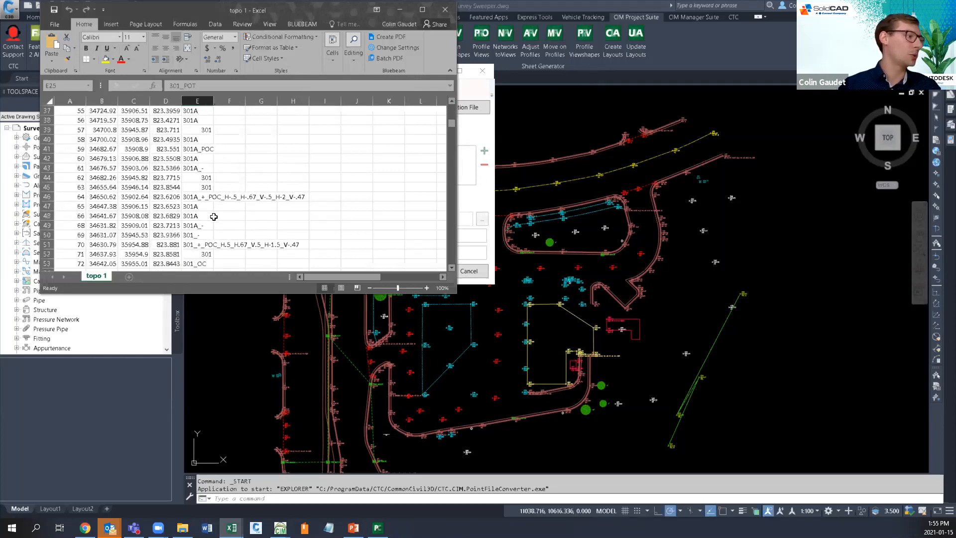
Open the Numeric to Alpha workbook beside topo 1 and examine its code, prefix, suffix and delimiter translations.
mouse_move(232, 527)
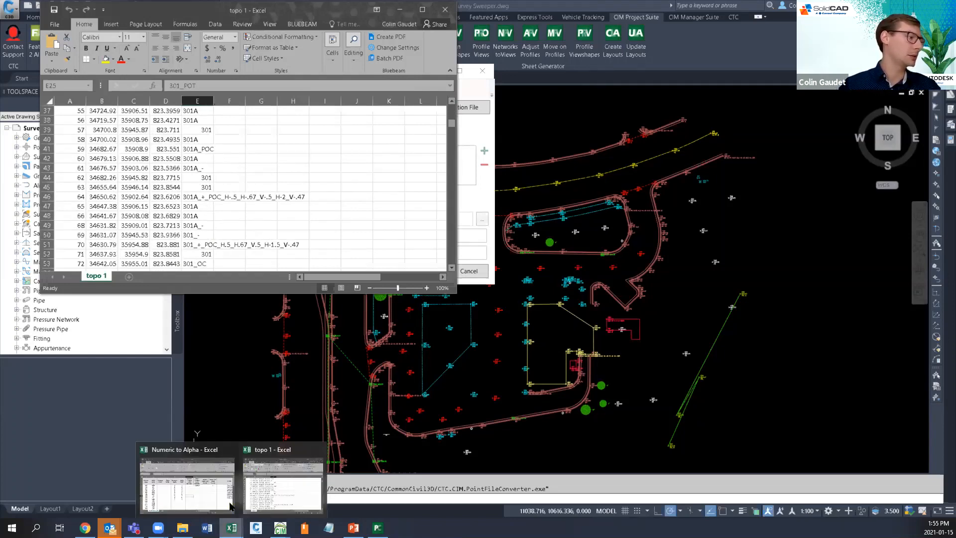
left_click(184, 486)
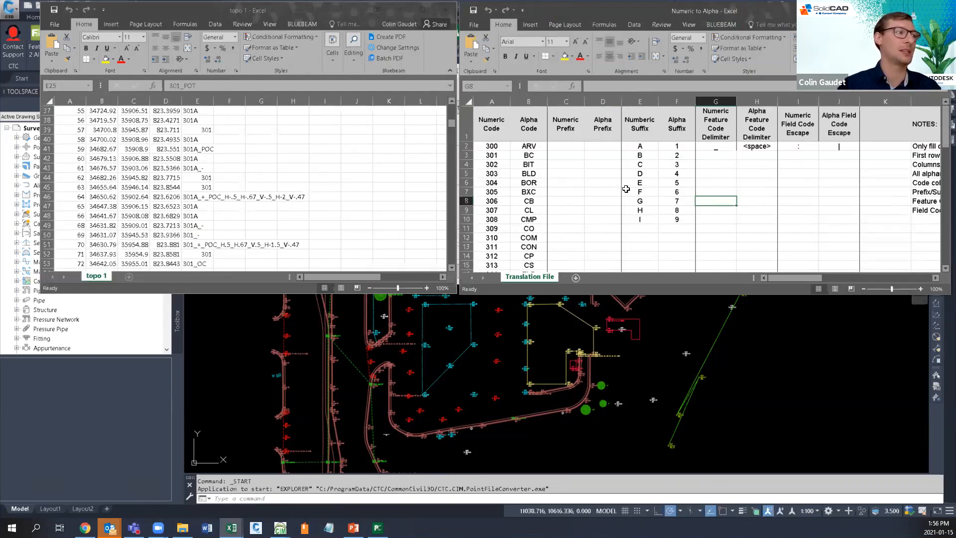
left_click(493, 147)
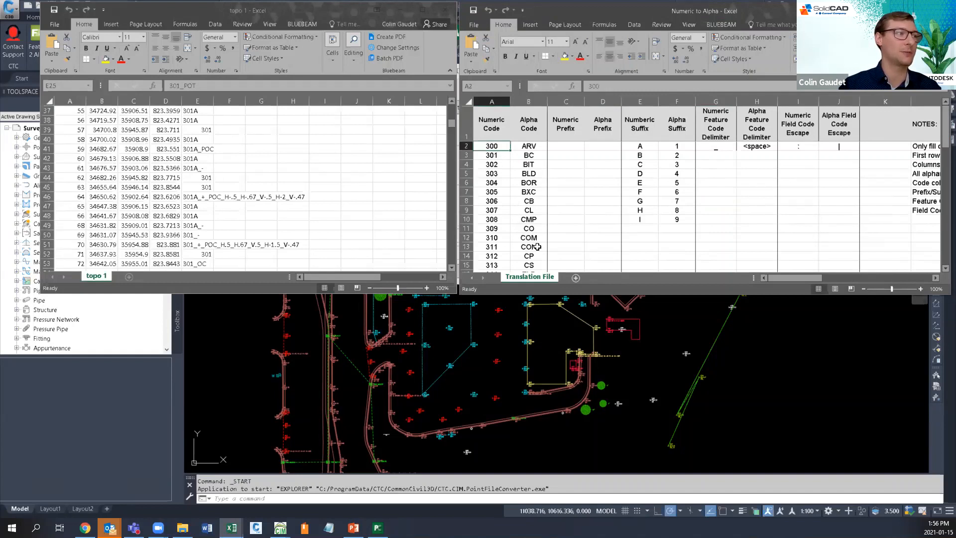
left_click(503, 156)
left_click(527, 157)
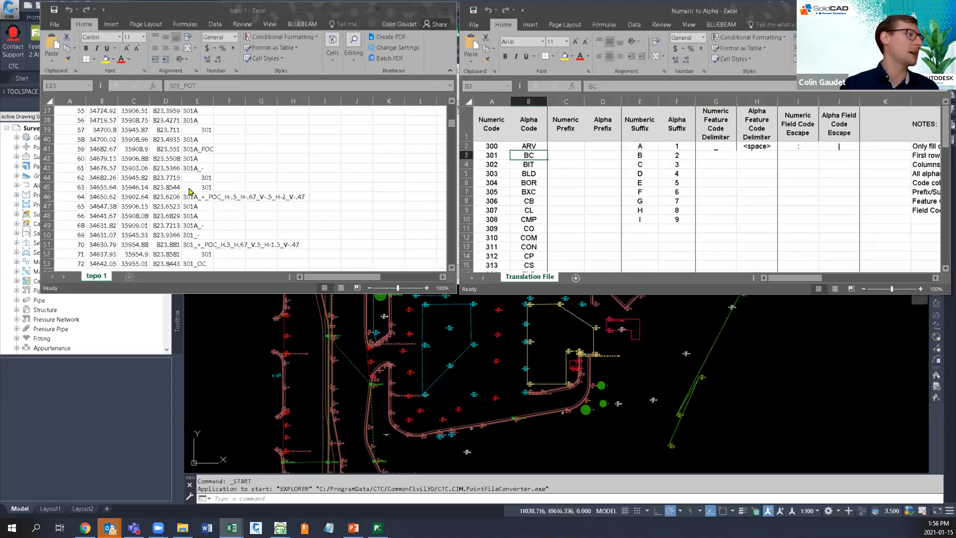
left_click(199, 159)
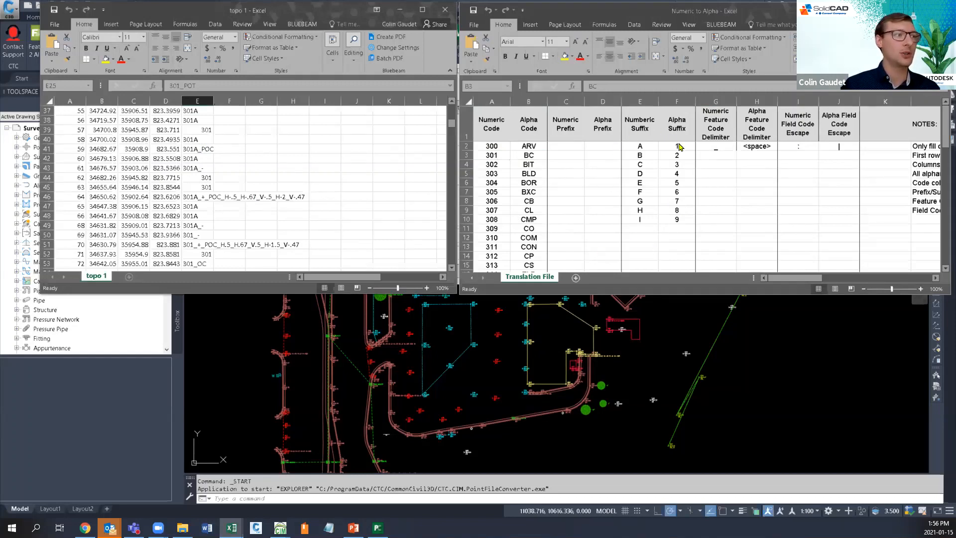
left_click(642, 151)
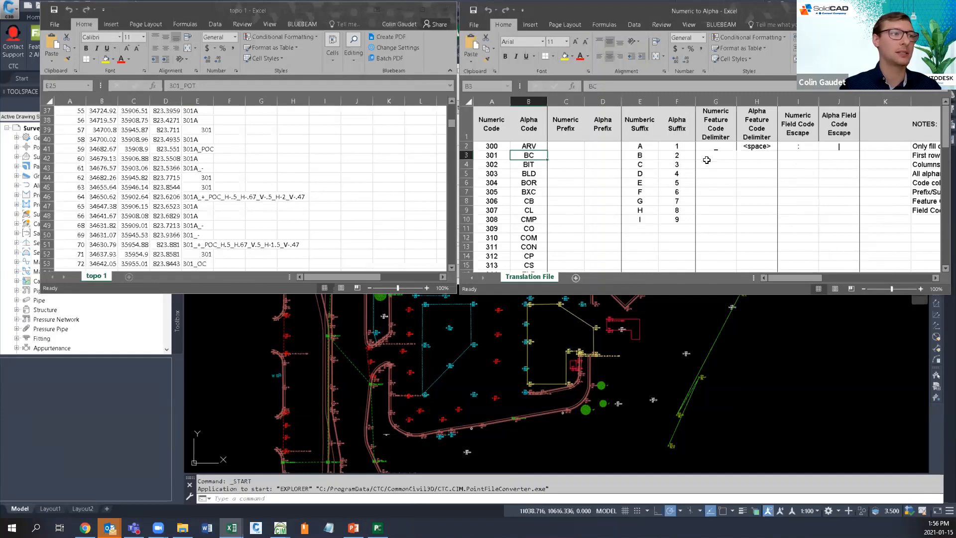
key("Right")
key("Right")
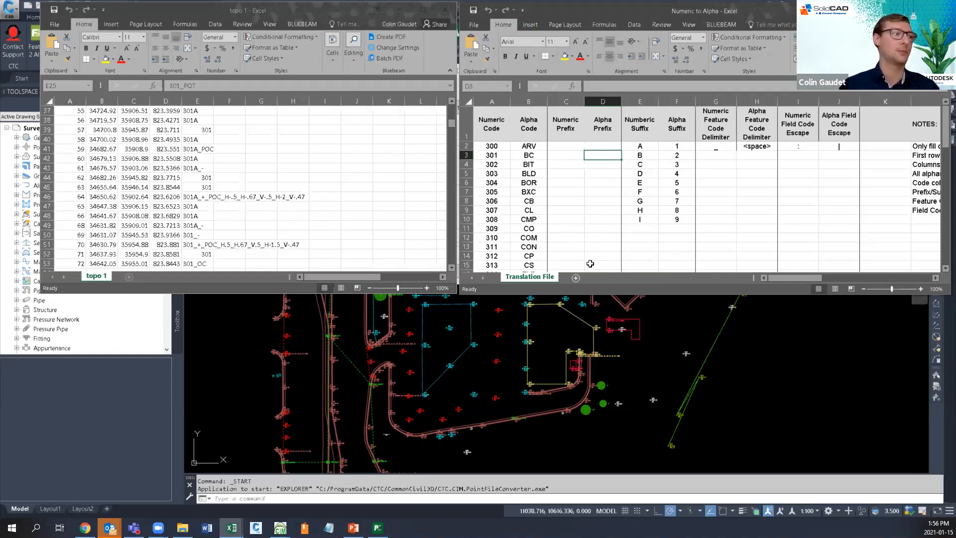
Switch back to the Point File Converter, check the output suffix, and bring up the CTC - Survey Tools folder in File Explorer.
left_click(495, 363)
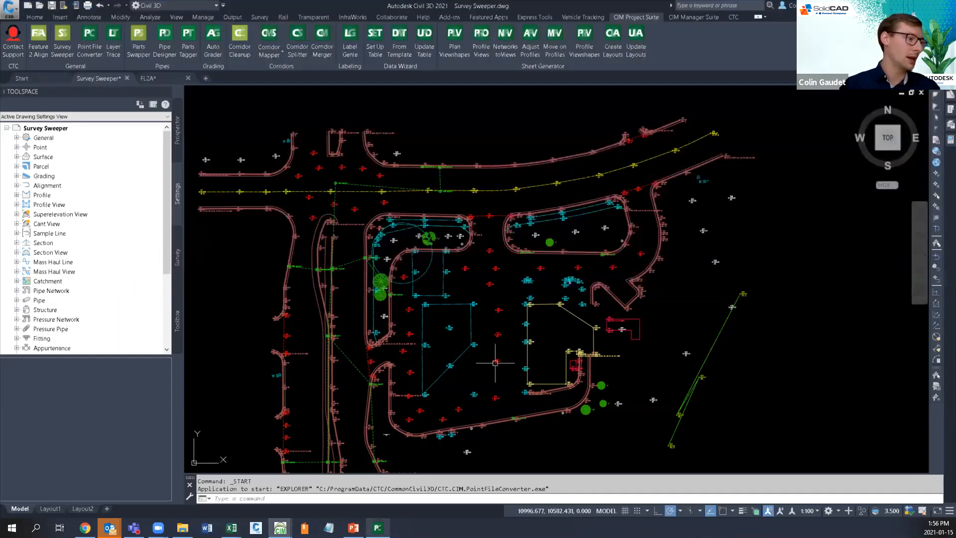
left_click(377, 493)
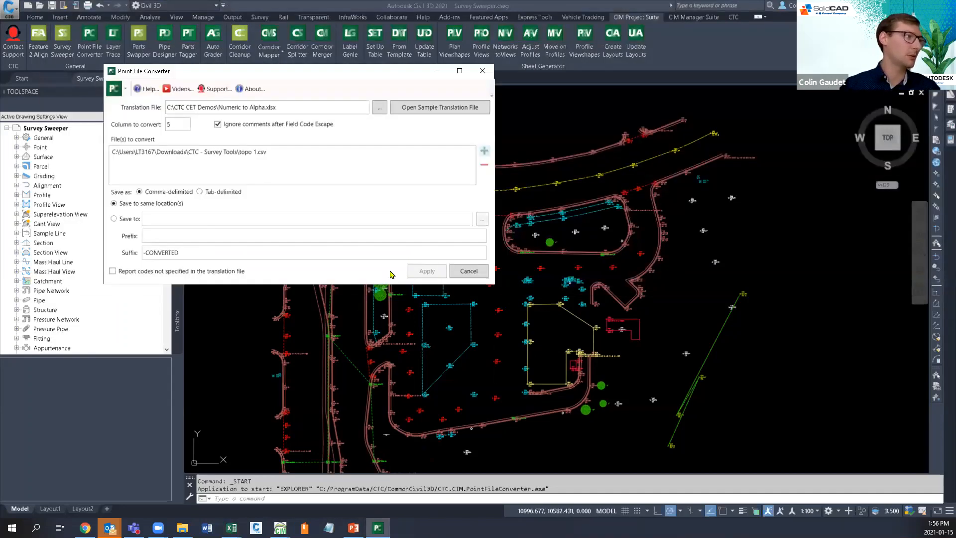
left_click_drag(288, 76, 338, 66)
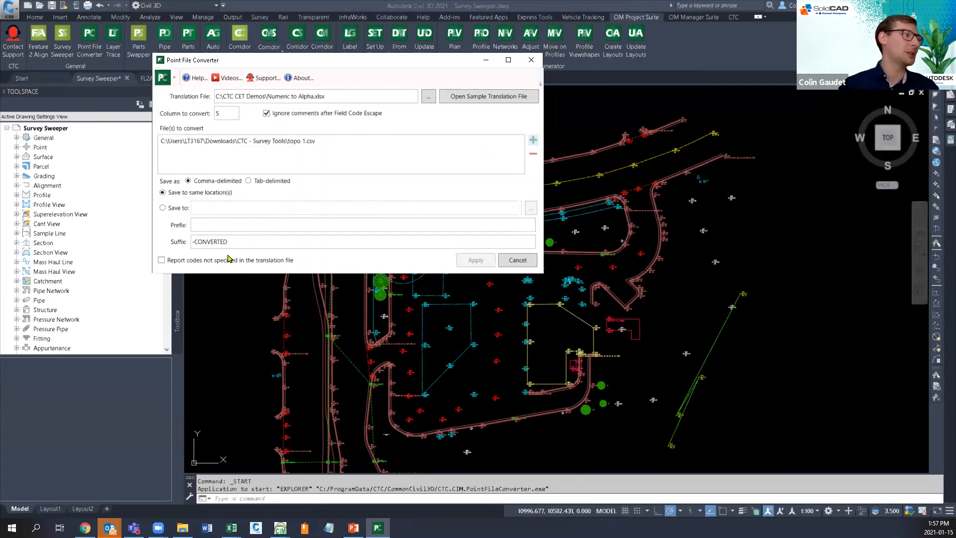
left_click_drag(232, 243, 181, 247)
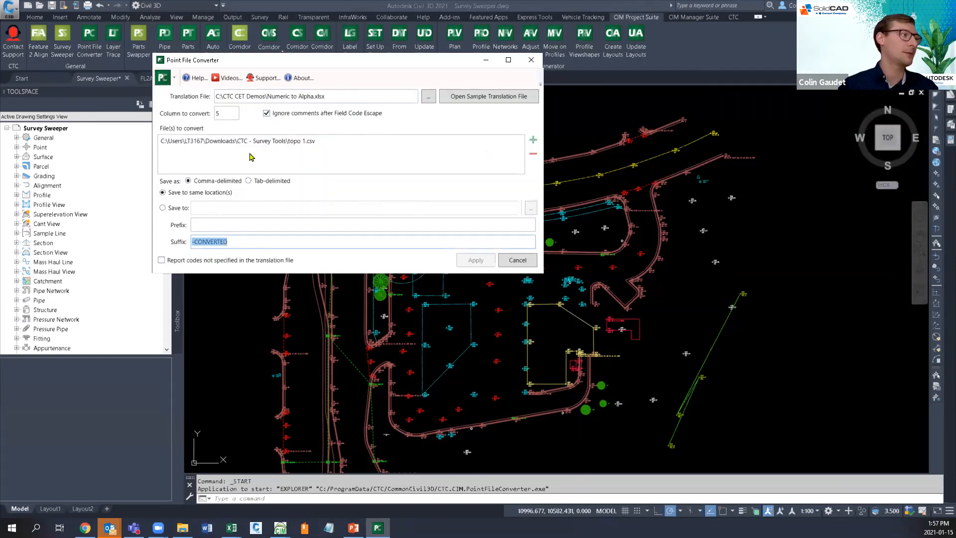
left_click_drag(264, 62, 154, 28)
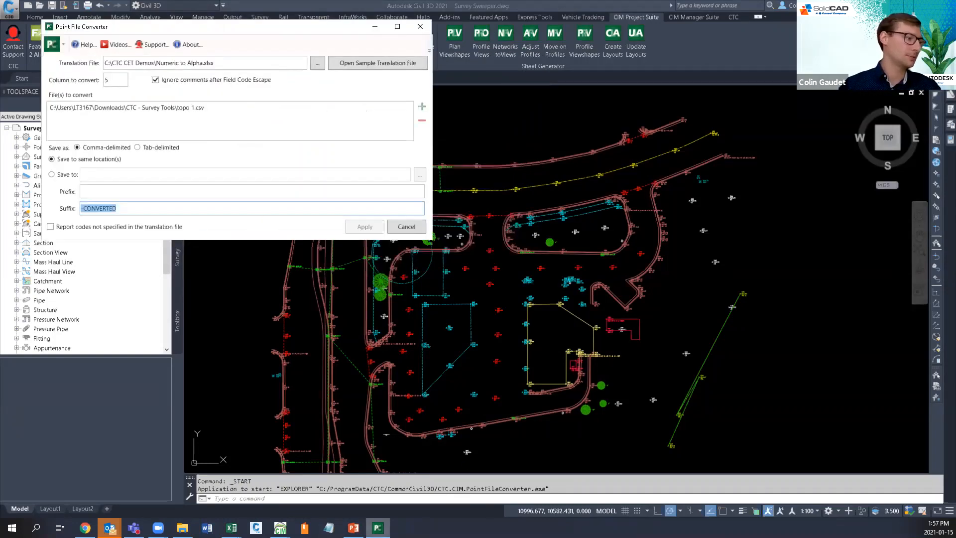
left_click(183, 528)
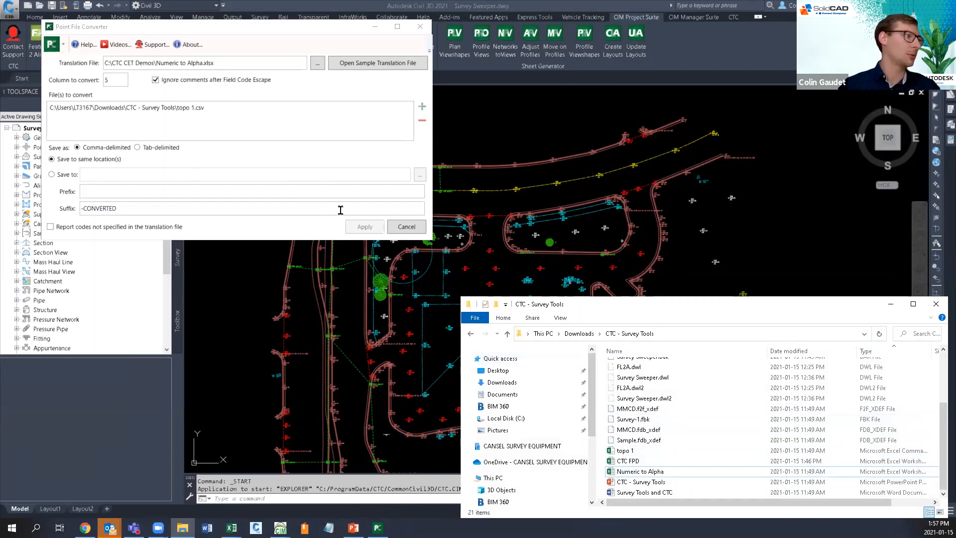
Set the converter's translation file to Numeric to Alpha in the CTC - Survey Tools folder and convert topo 1.csv.
left_click(282, 35)
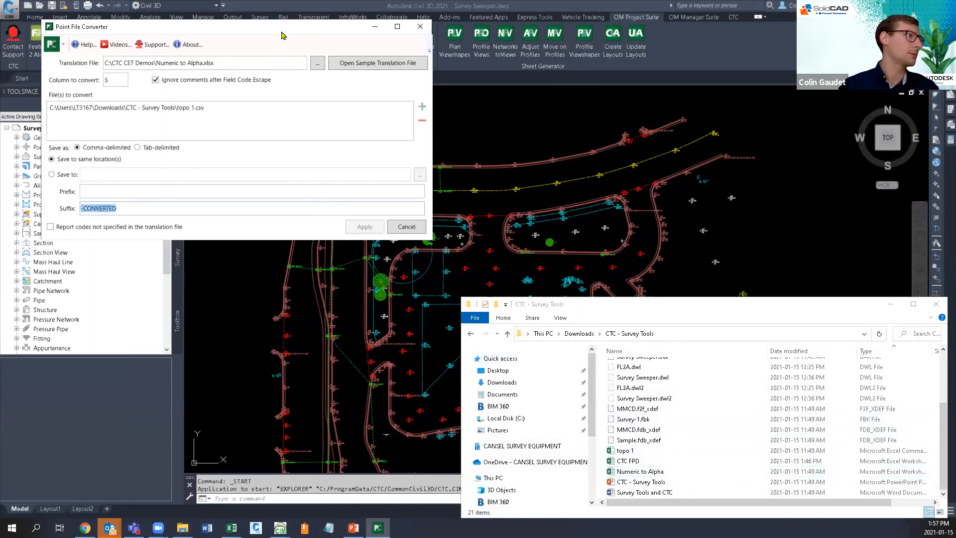
left_click(319, 63)
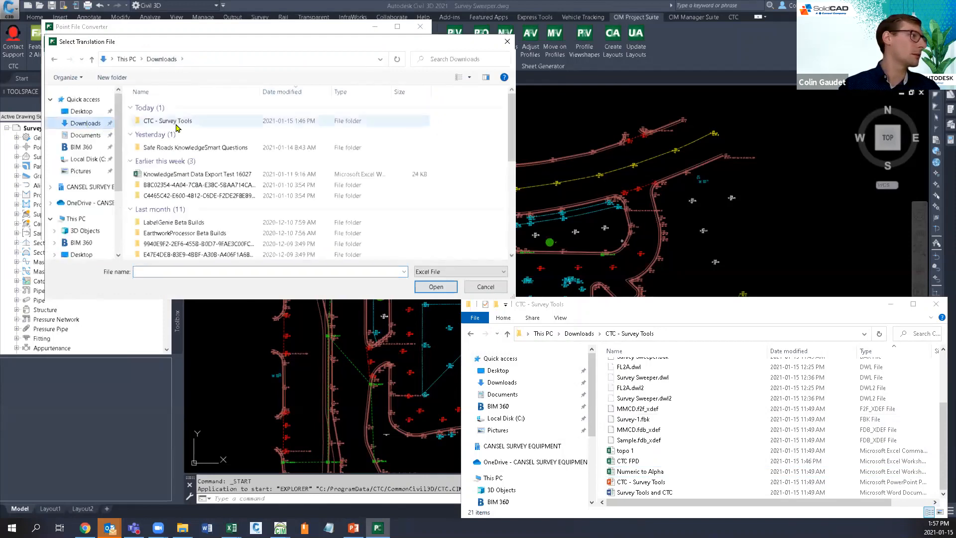
double_click(177, 123)
left_click(174, 141)
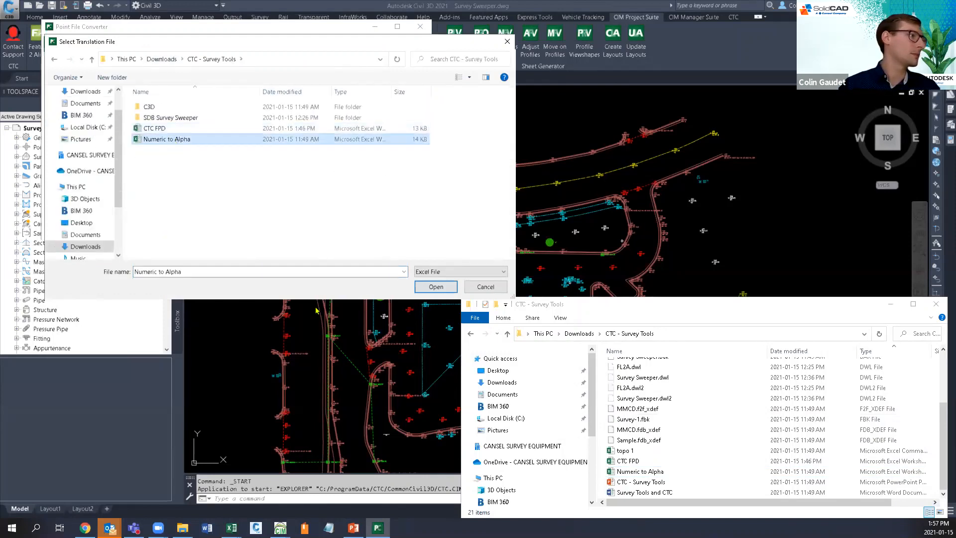
left_click(436, 287)
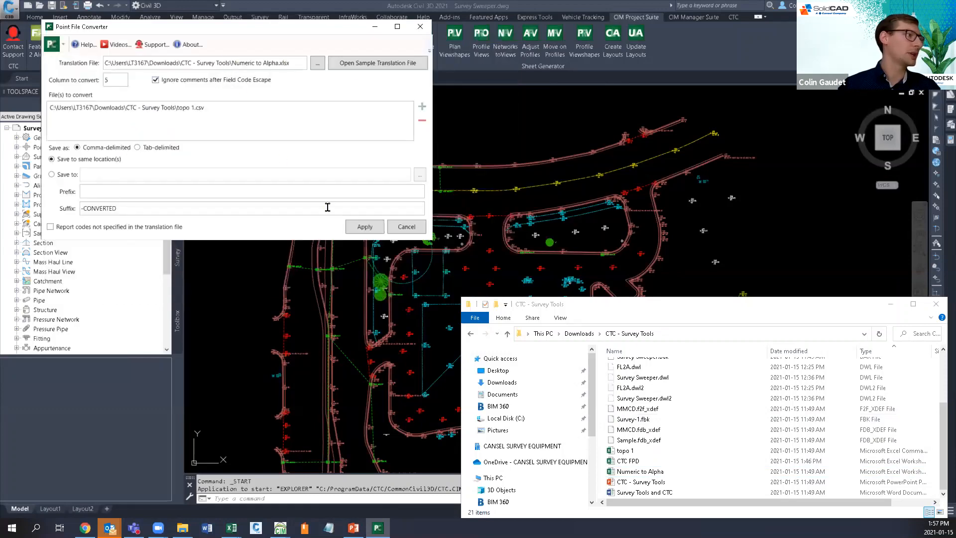
left_click(358, 231)
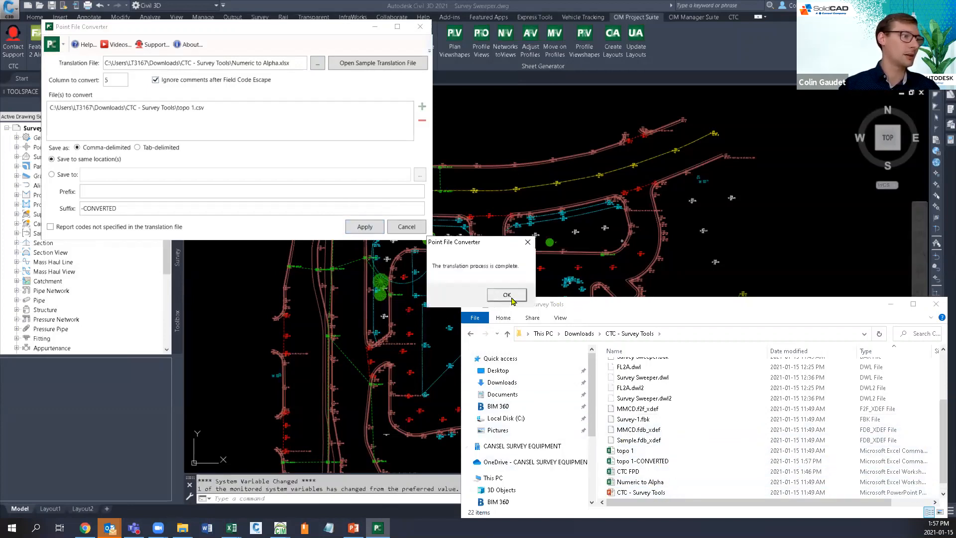
left_click(512, 296)
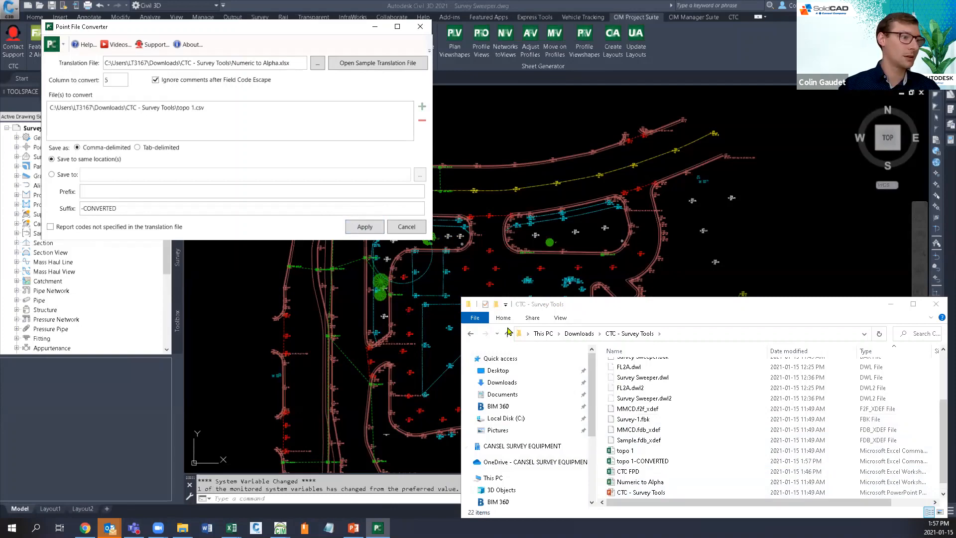
Open topo 1-CONVERTED from the CTC - Survey Tools folder and place the original topo 1 workbook beside it.
double_click(658, 462)
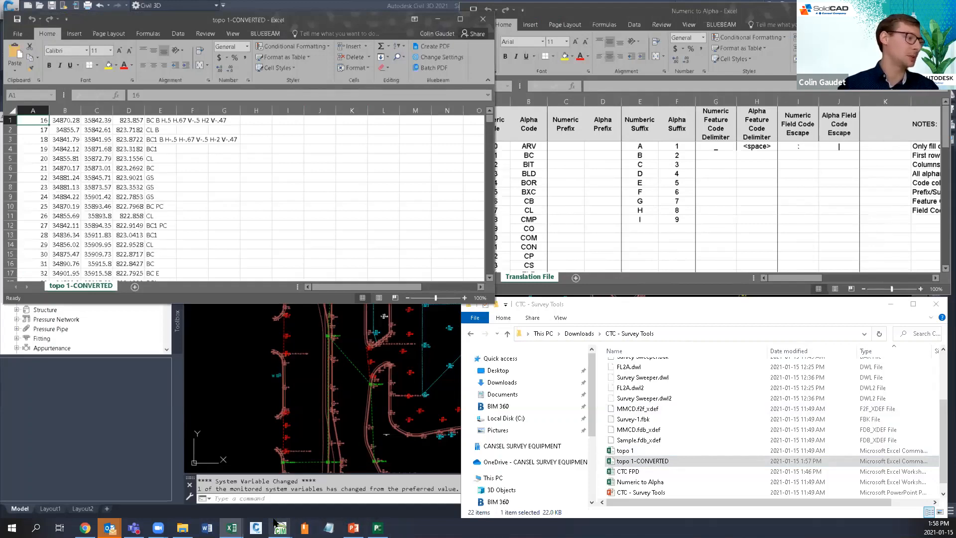
mouse_move(232, 528)
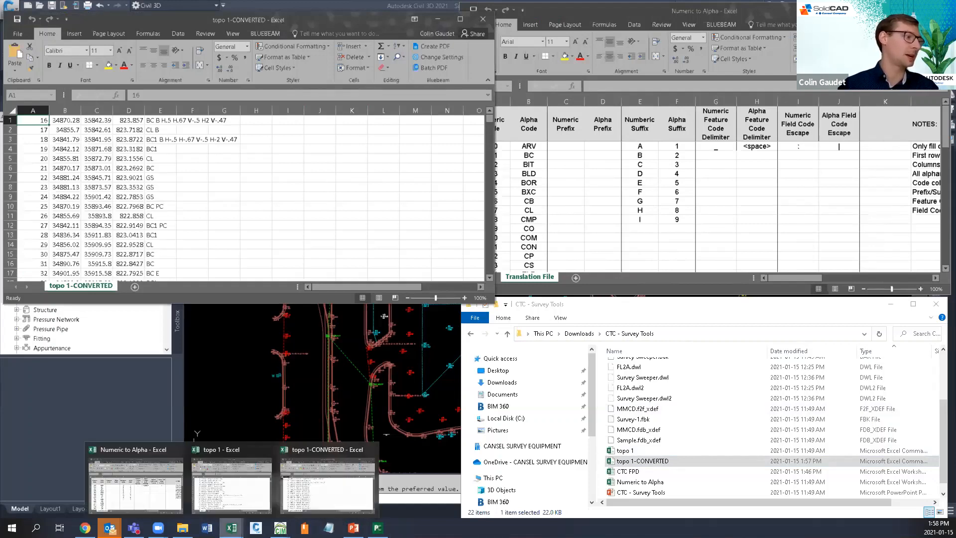
left_click(232, 486)
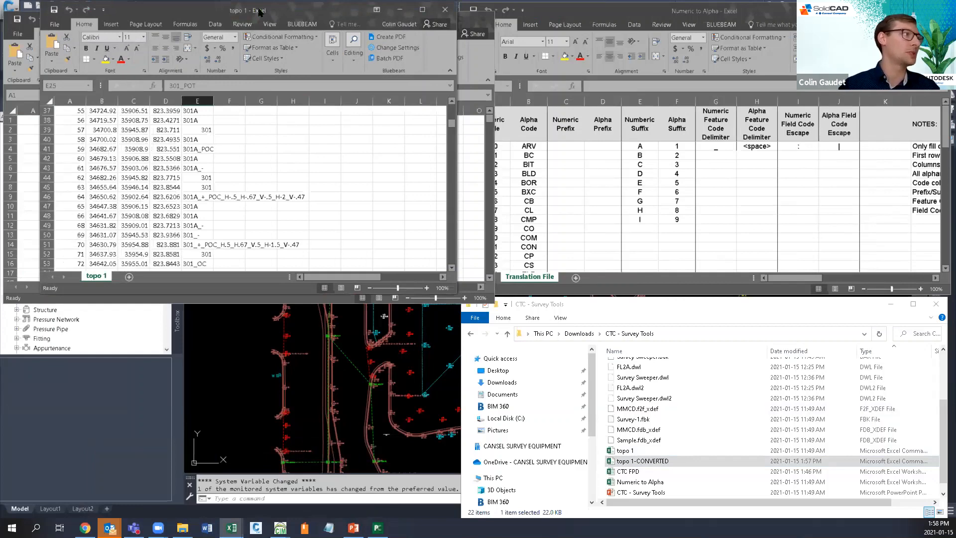
left_click_drag(273, 14, 726, 38)
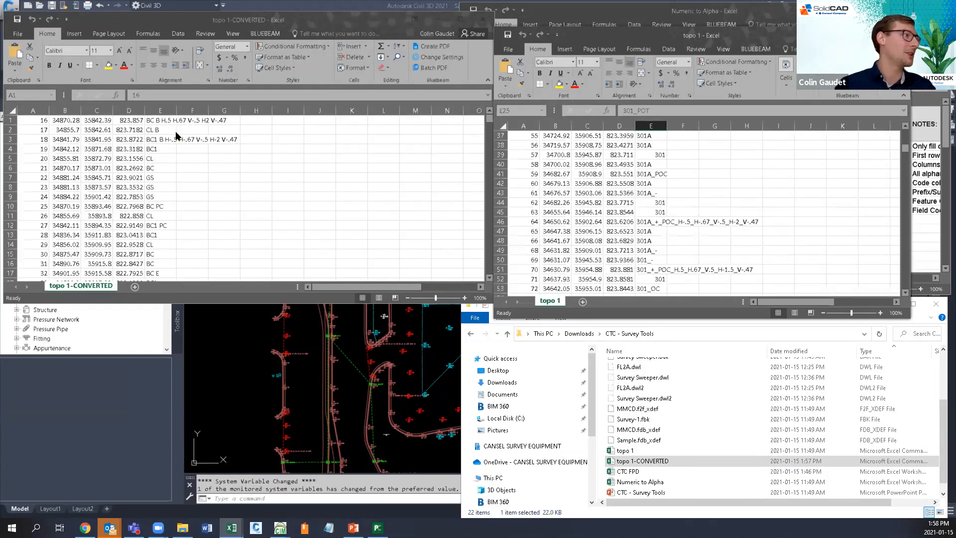
Compare the converted alpha codes in column E with the numeric codes of the same points in topo 1, and return to Civil 3D.
left_click(157, 134)
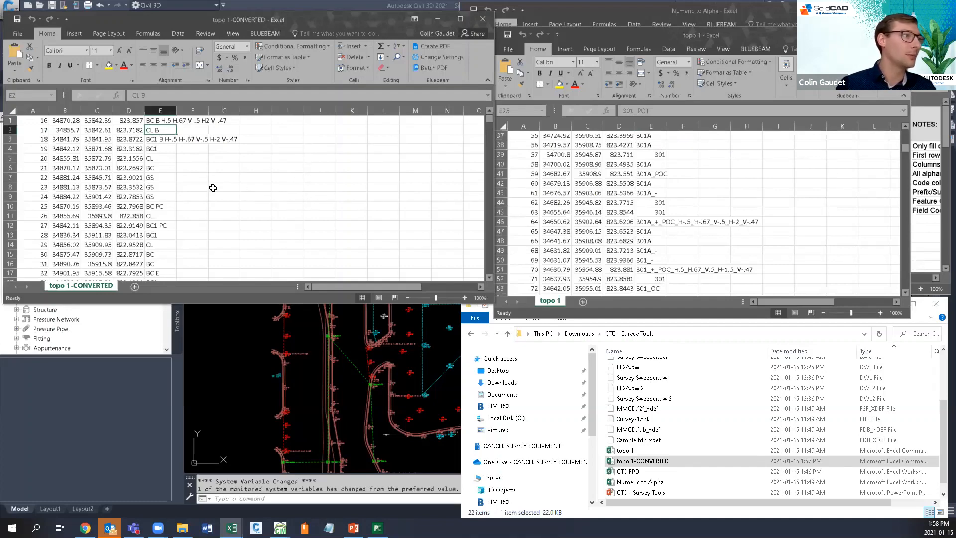
left_click(573, 209)
scroll(574, 209, "up", 12)
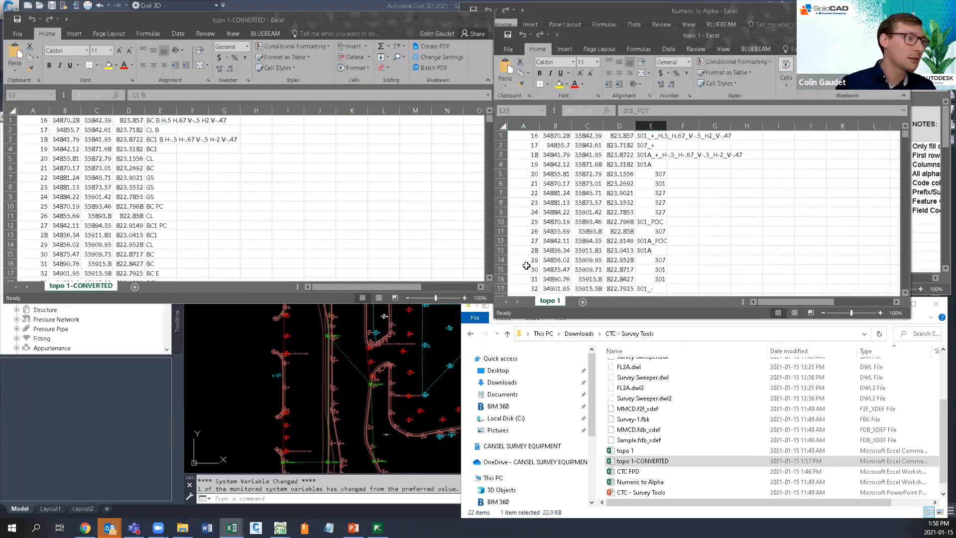
left_click(531, 279)
left_click(657, 279)
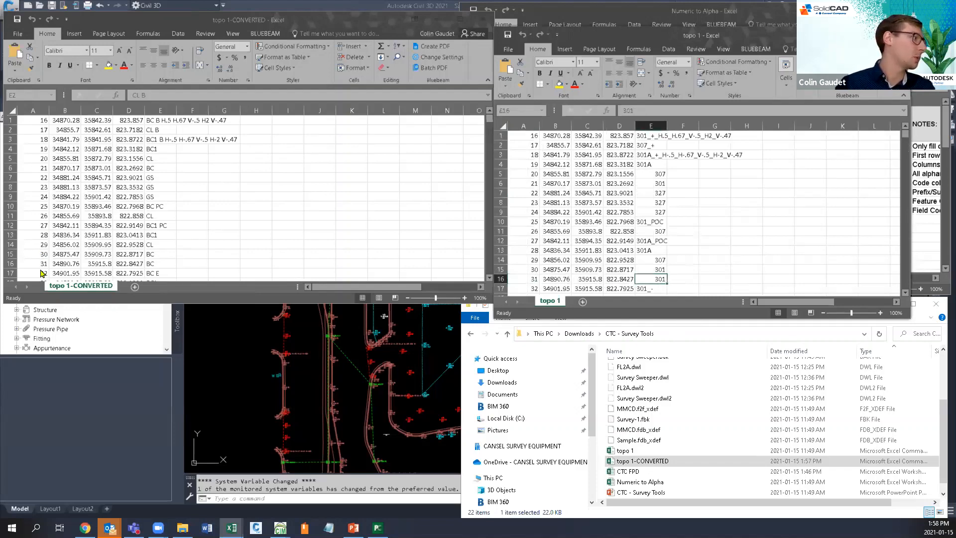
left_click(165, 267)
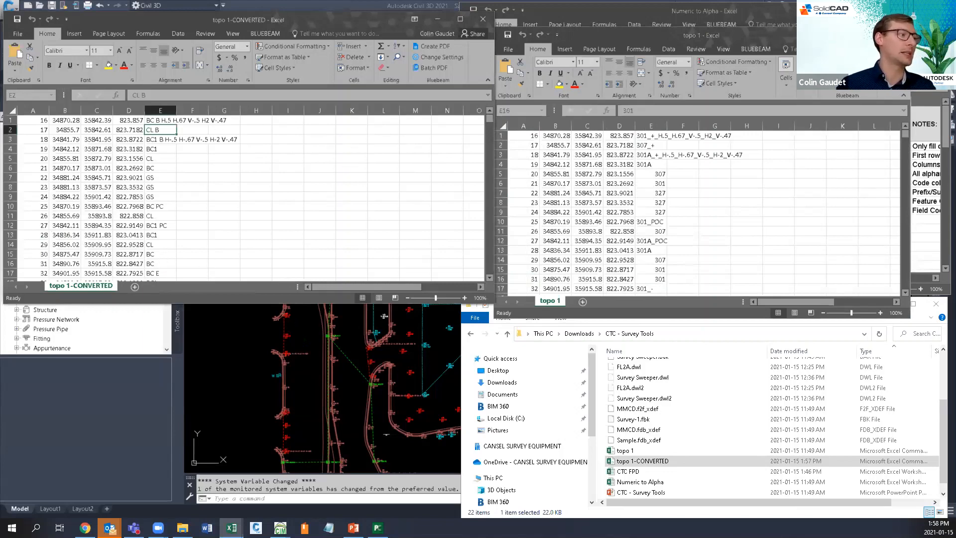
left_click(384, 316)
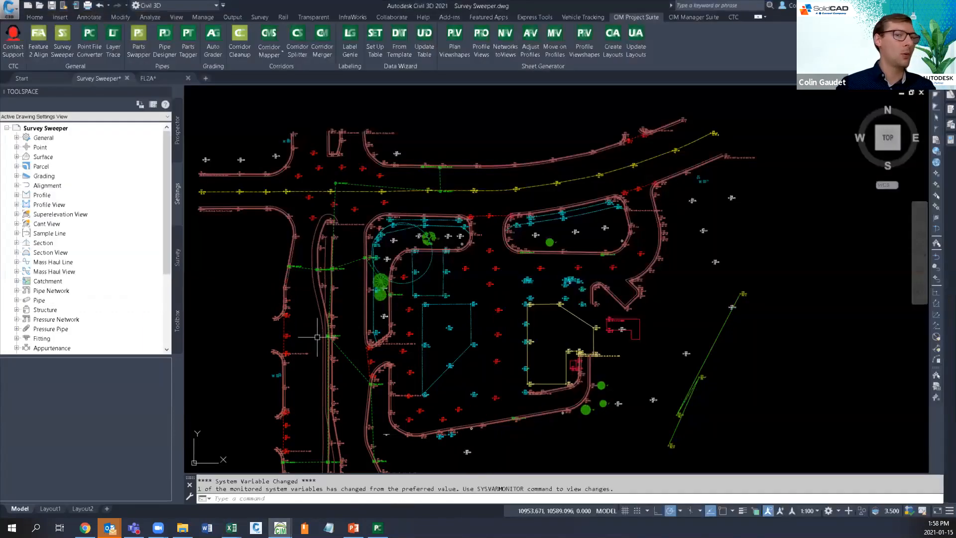
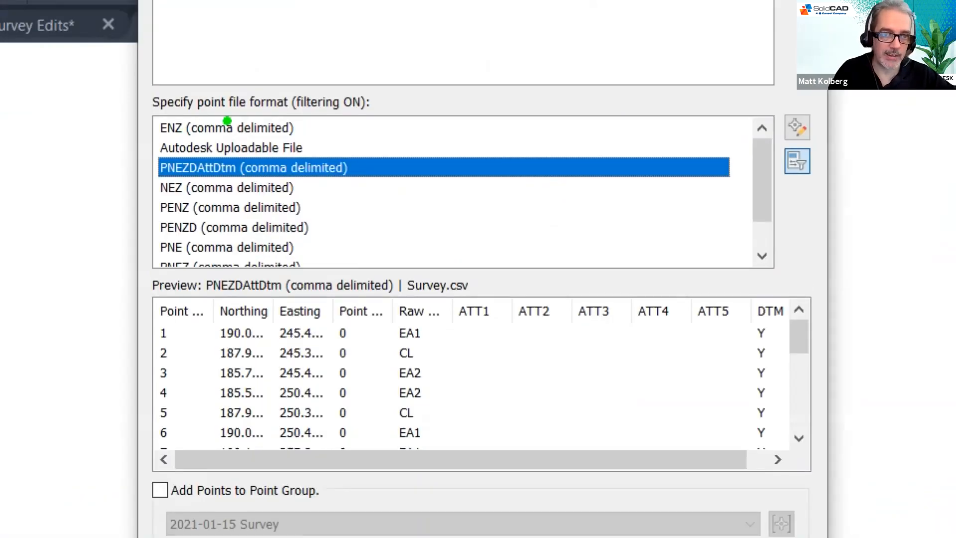
Examine the PNEZDAttDtm (comma delimited) point file format chosen for Survey.csv in the Import Points dialog.
mouse_move(181, 84)
left_mouse_down()
mouse_move(309, 255)
mouse_move(177, 67)
mouse_move(81, 94)
left_mouse_up()
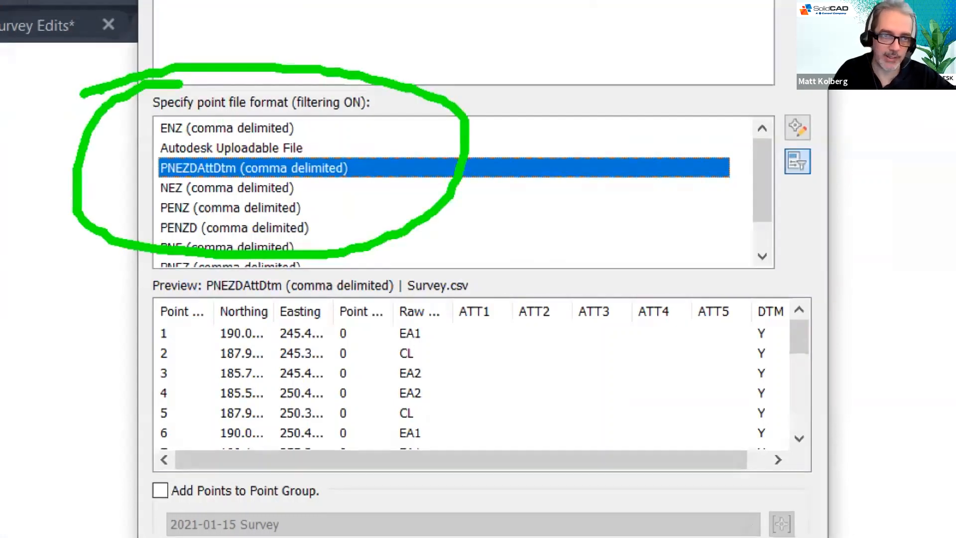
mouse_move(119, 190)
left_mouse_down()
mouse_move(141, 182)
mouse_move(44, 271)
left_mouse_up()
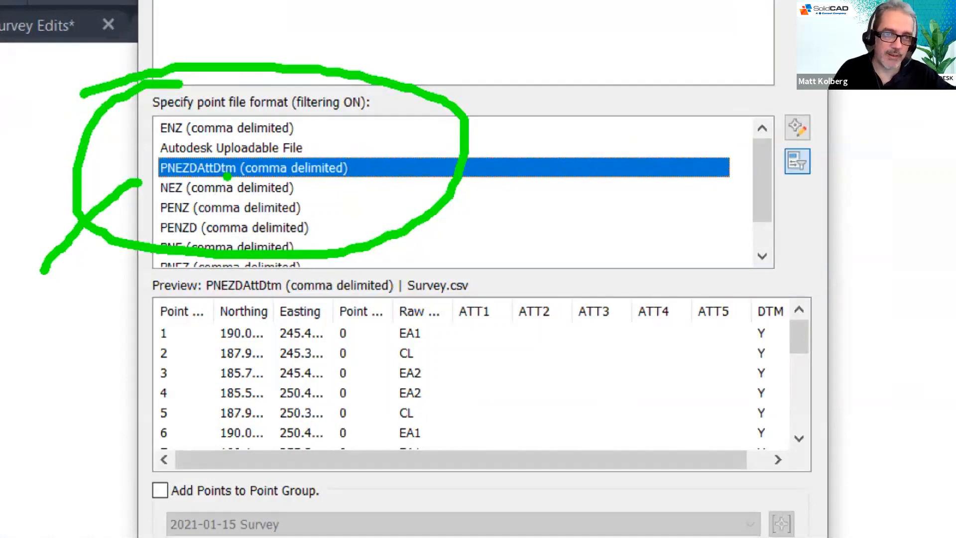
mouse_move(217, 182)
left_mouse_down()
mouse_move(296, 306)
mouse_move(284, 301)
left_mouse_up()
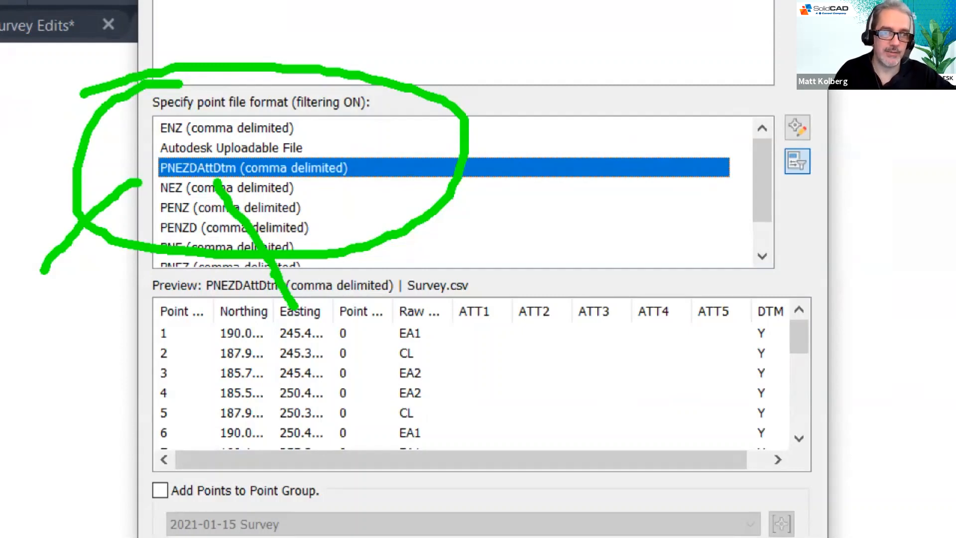
key("Escape")
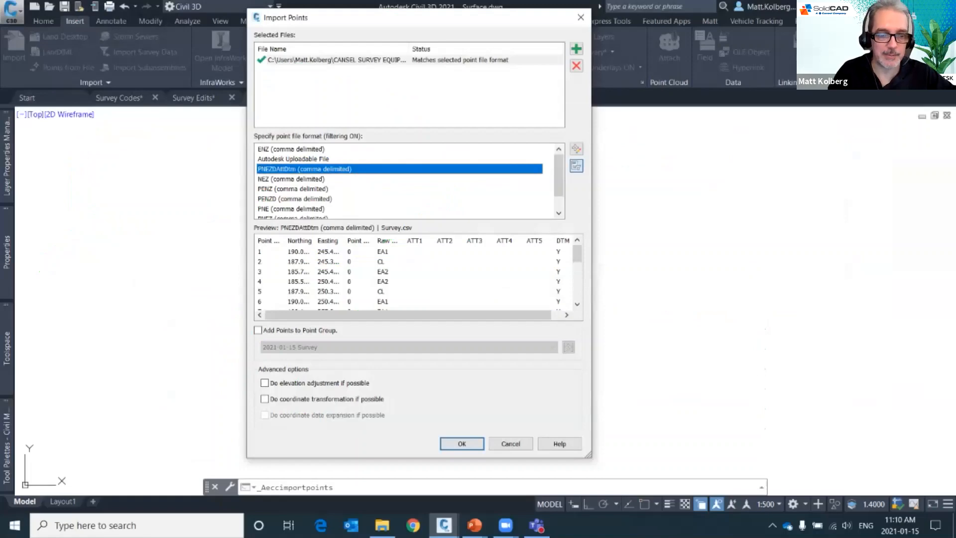
Examine the Survey.csv preview columns: point number, northing, easting, elevation, raw description, ATT1 to ATT5 and DTM.
key("ctrl+1")
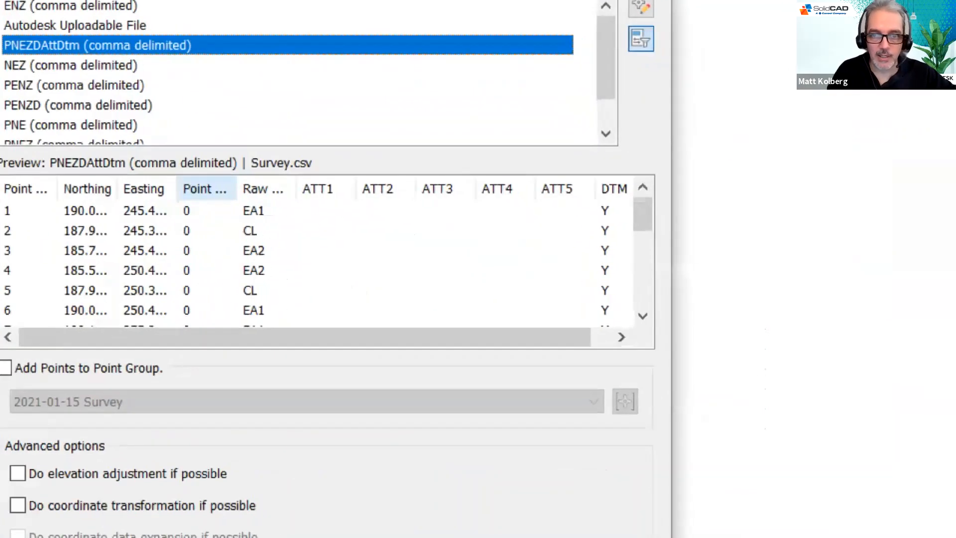
left_click(440, 186)
left_click_drag(83, 138, 51, 82)
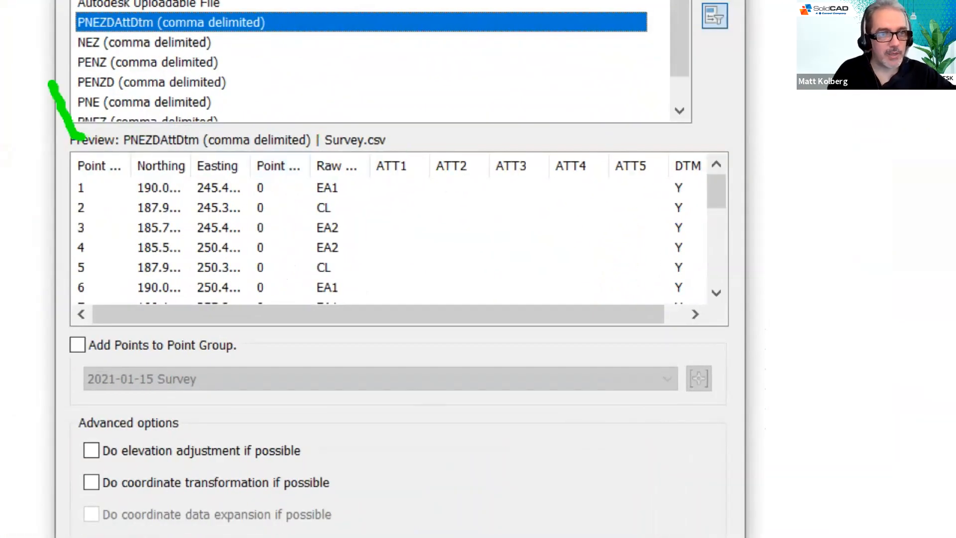
left_click_drag(195, 144, 169, 80)
left_click_drag(227, 149, 214, 86)
left_click_drag(281, 158, 268, 102)
left_click_drag(338, 149, 308, 42)
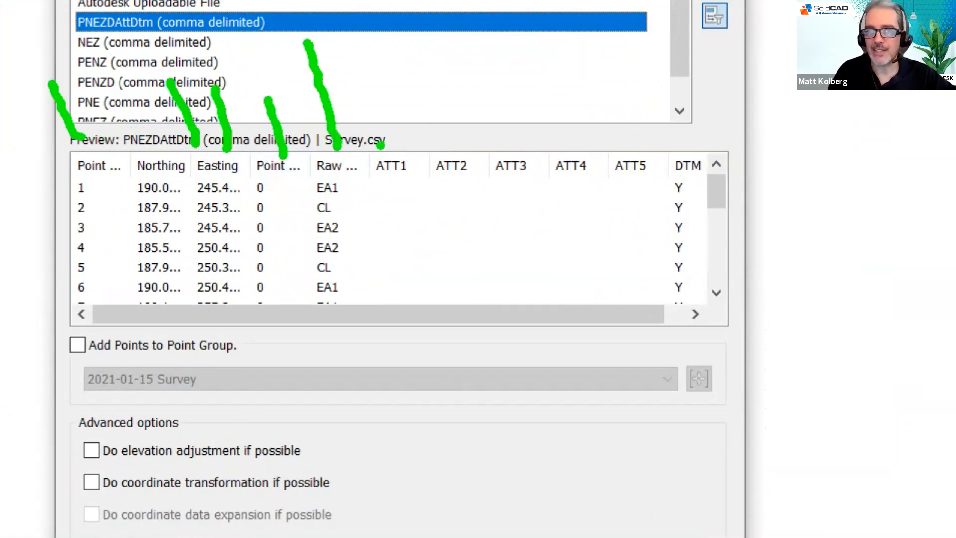
left_click_drag(381, 145, 488, 53)
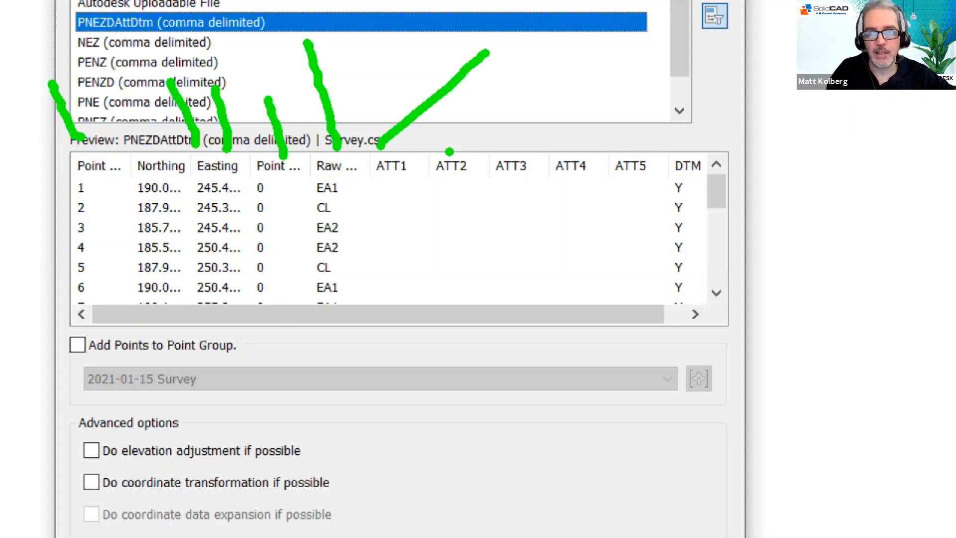
mouse_move(695, 134)
left_mouse_down()
mouse_move(670, 133)
mouse_move(772, 172)
mouse_move(688, 122)
left_mouse_up()
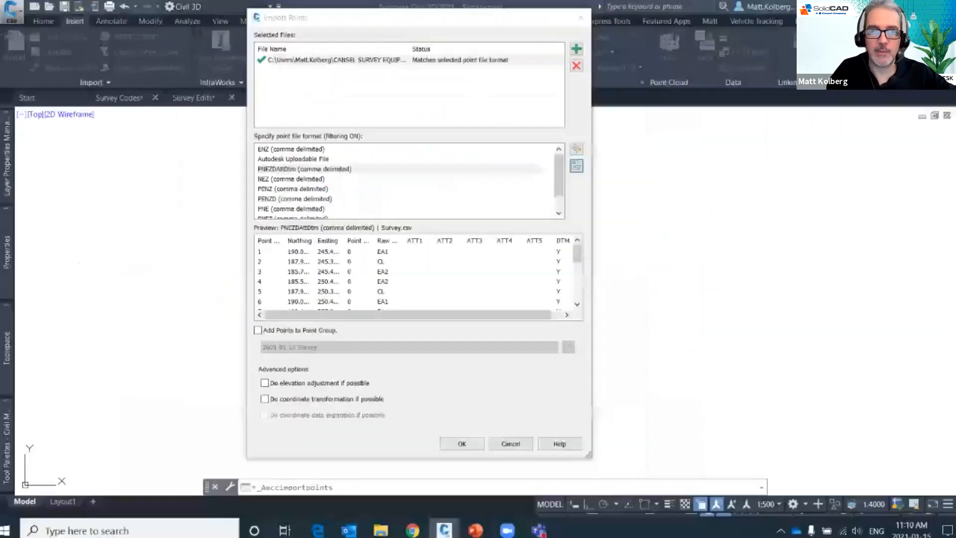
Review the Include in surface option on the surface model slide and relate it to the DTM column in the Import Points preview.
key("alt+Tab")
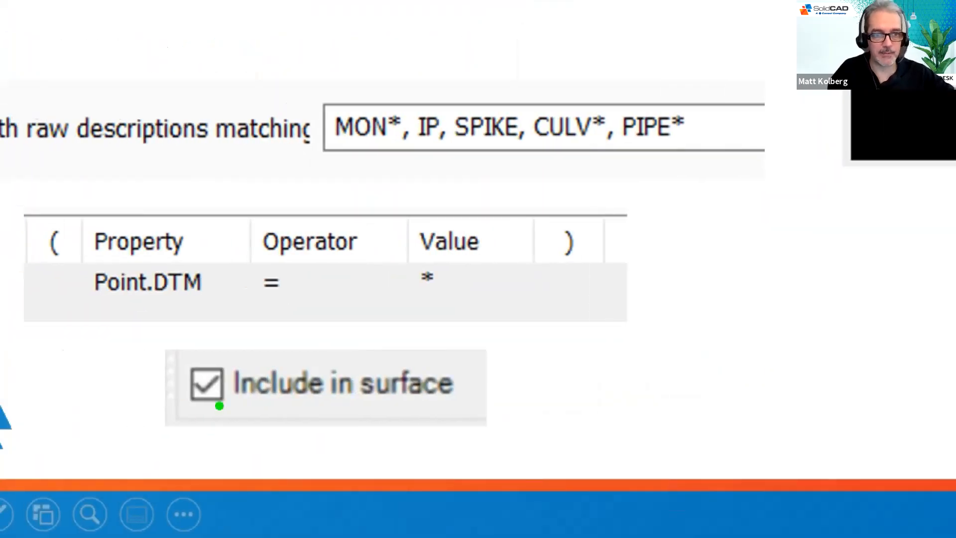
mouse_move(214, 310)
left_mouse_down()
mouse_move(145, 410)
mouse_move(530, 448)
mouse_move(471, 324)
mouse_move(123, 325)
left_mouse_up()
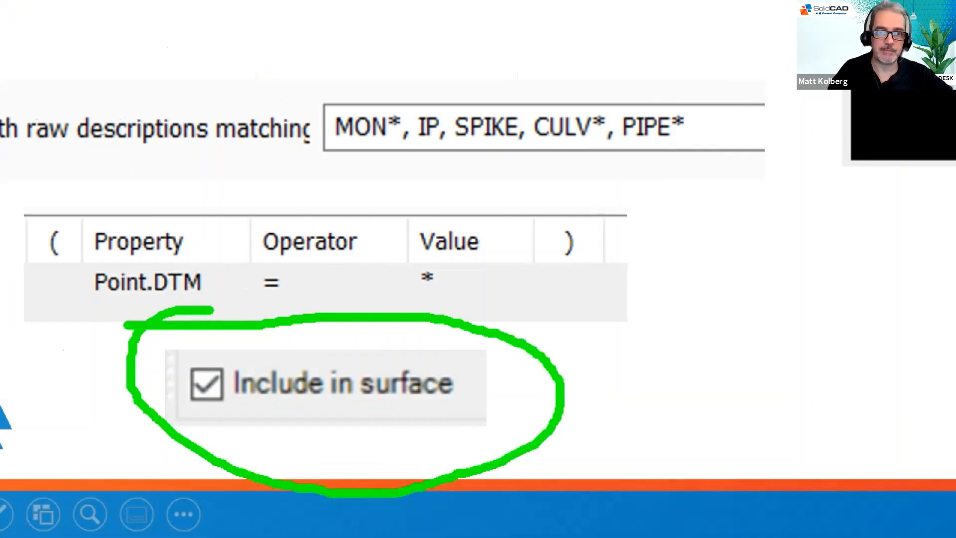
key("Escape")
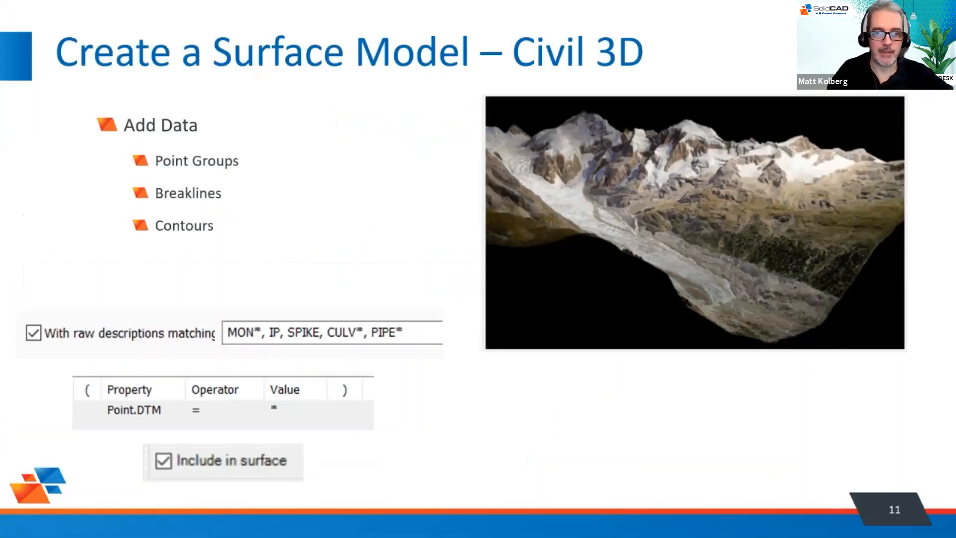
key("alt+Tab")
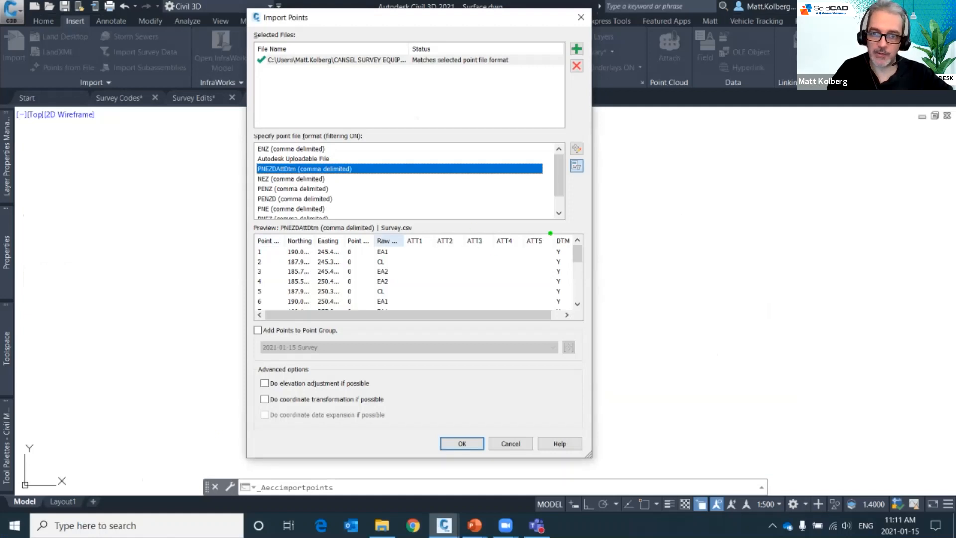
mouse_move(553, 224)
left_mouse_down()
mouse_move(528, 264)
mouse_move(597, 237)
mouse_move(529, 220)
left_mouse_up()
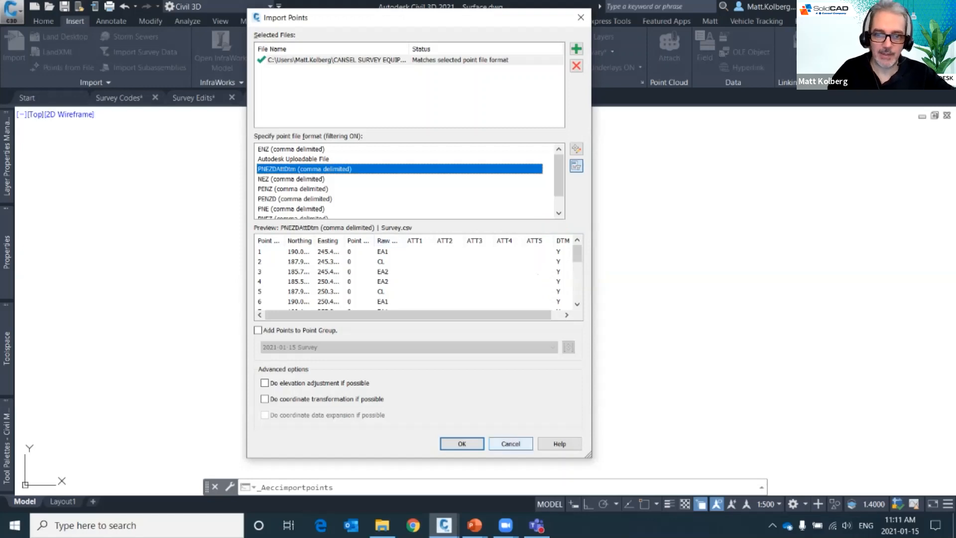
Cancel and restart the point import, adding Survey.csv from the CTC - Survey Tools folder as the source file.
left_click(510, 443)
key("Return")
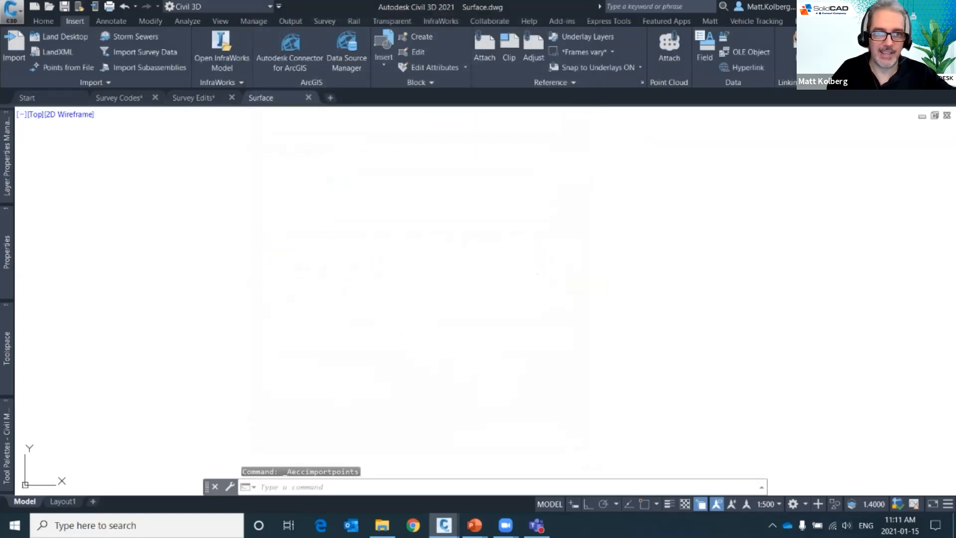
left_click(577, 49)
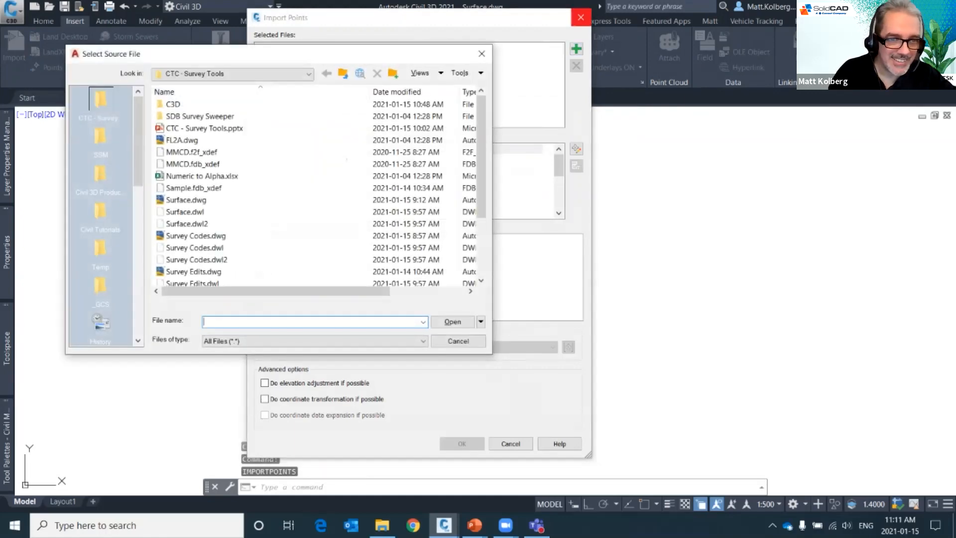
scroll(298, 247, "down", 3)
double_click(299, 247)
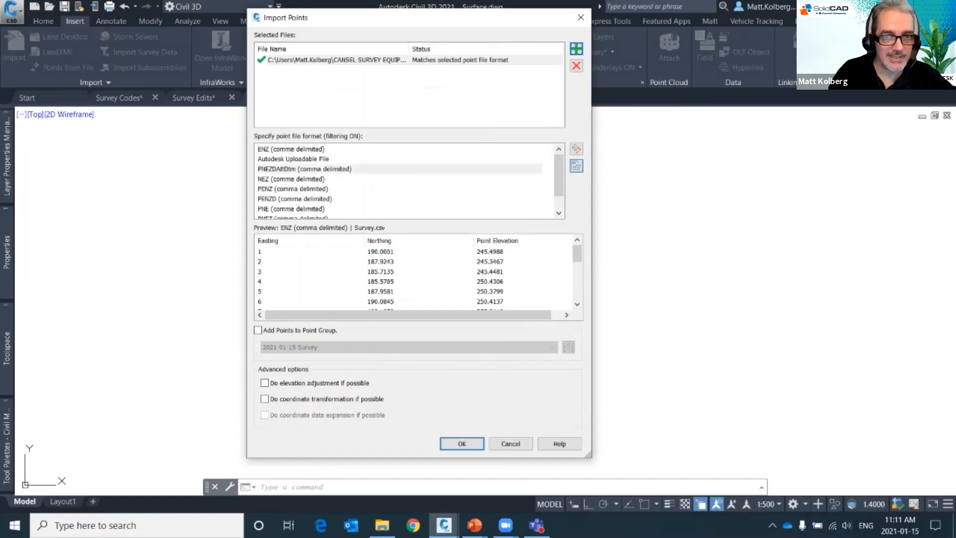
Import the points in the PNEZDAttDtm (comma delimited) format and add them to the 2021-01-15 Survey point group.
left_click(304, 169)
left_click(258, 330)
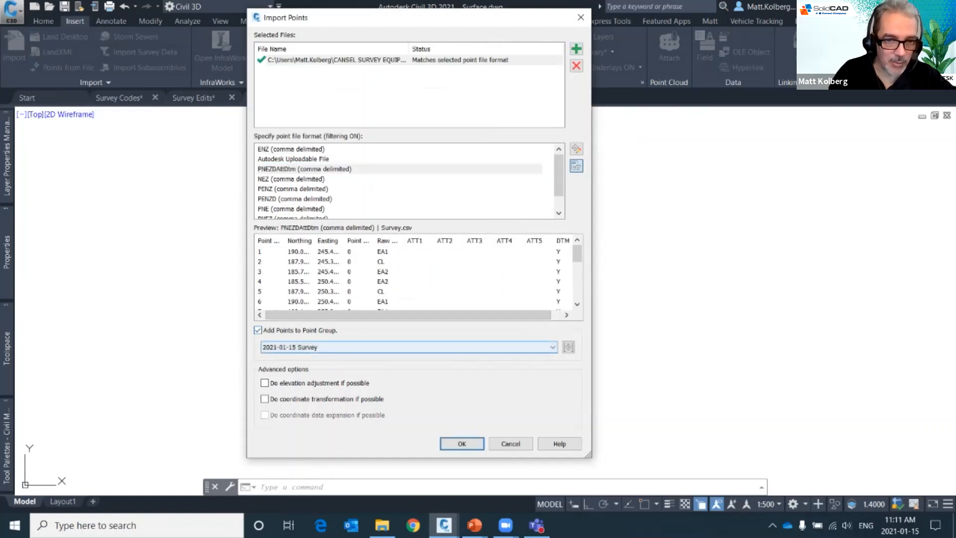
left_click(461, 443)
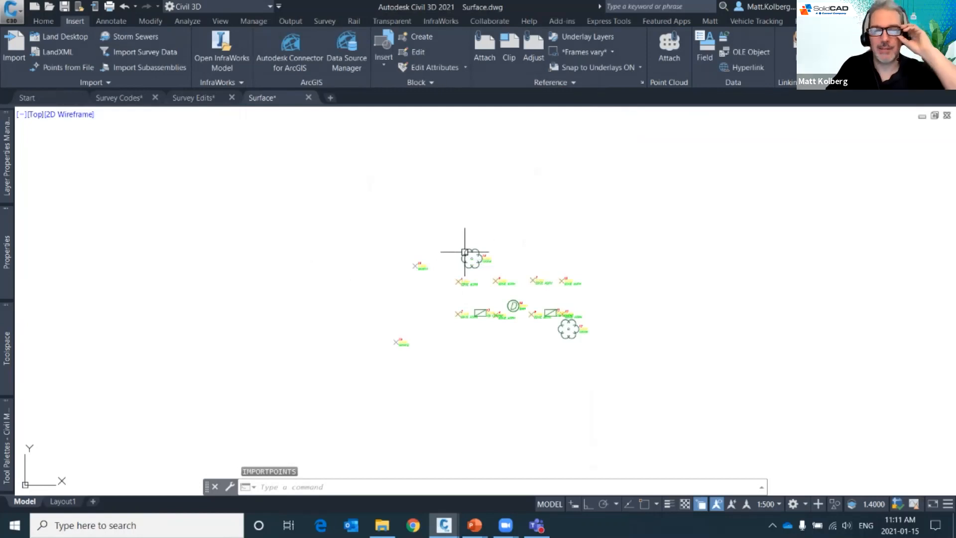
scroll(550, 341, "up", 4)
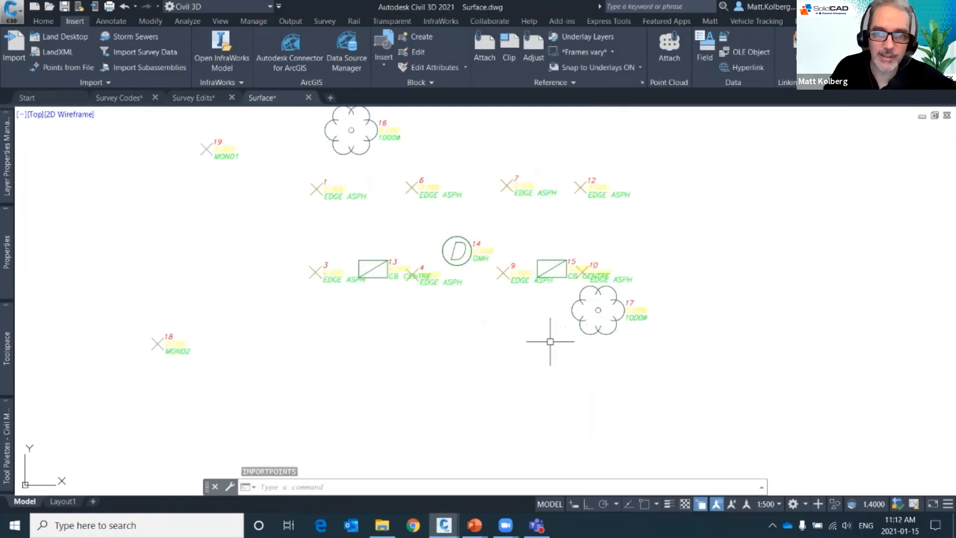
scroll(528, 303, "down", 2)
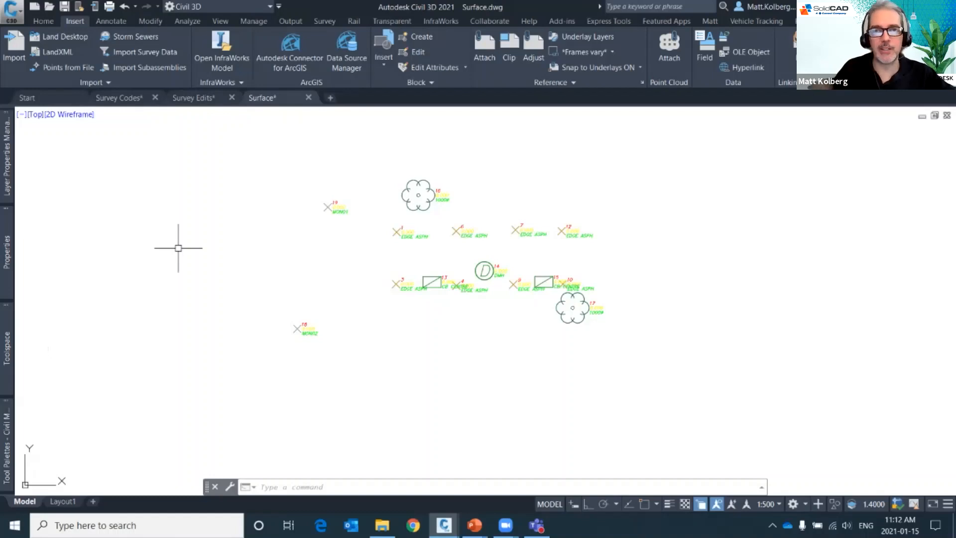
Switch the Toolspace from the survey data to the drawing's Prospector tree and expand the Surface drawing's point groups.
mouse_move(7, 349)
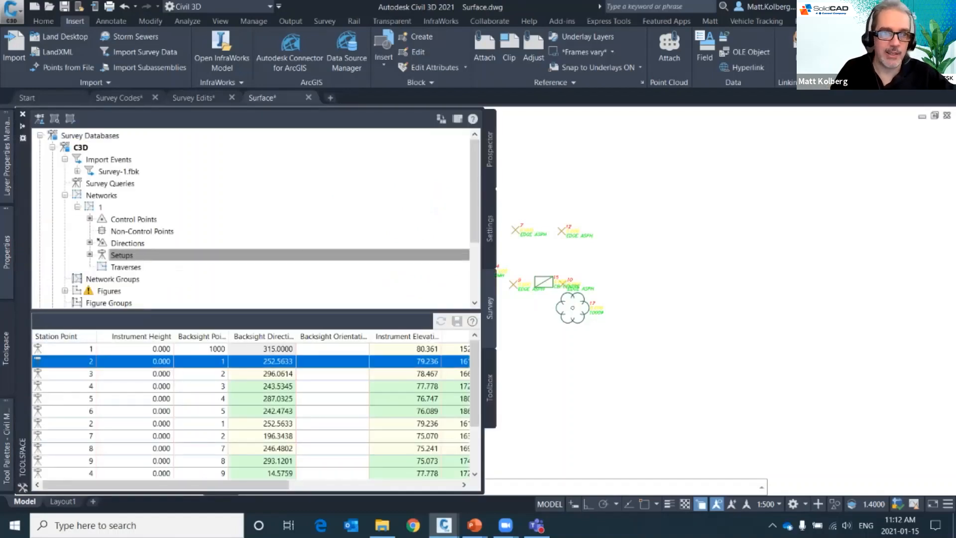
left_click(122, 255)
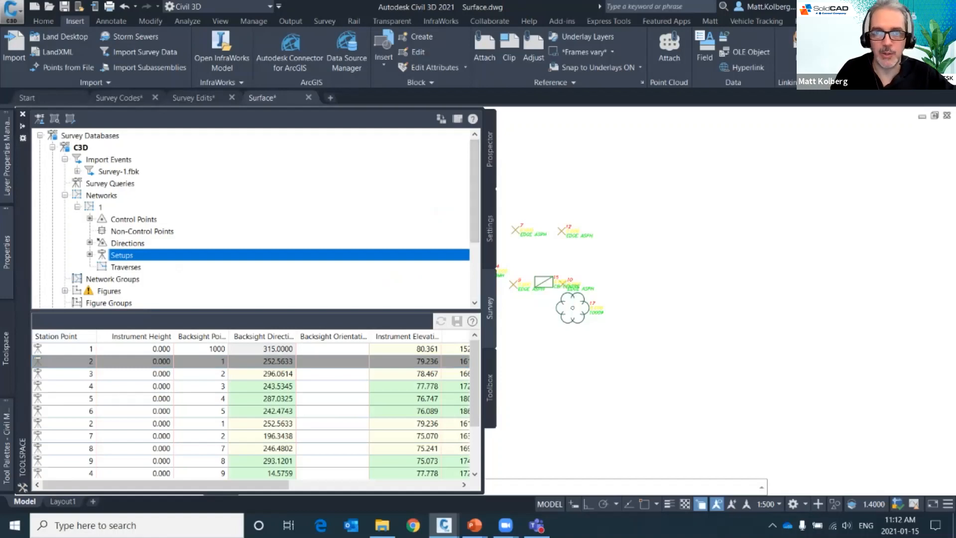
left_click(490, 150)
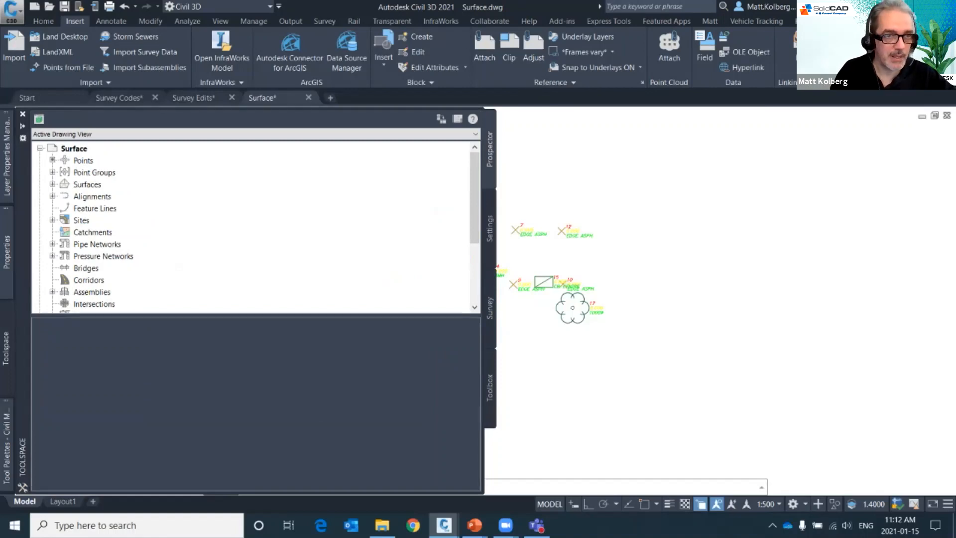
left_click(52, 172)
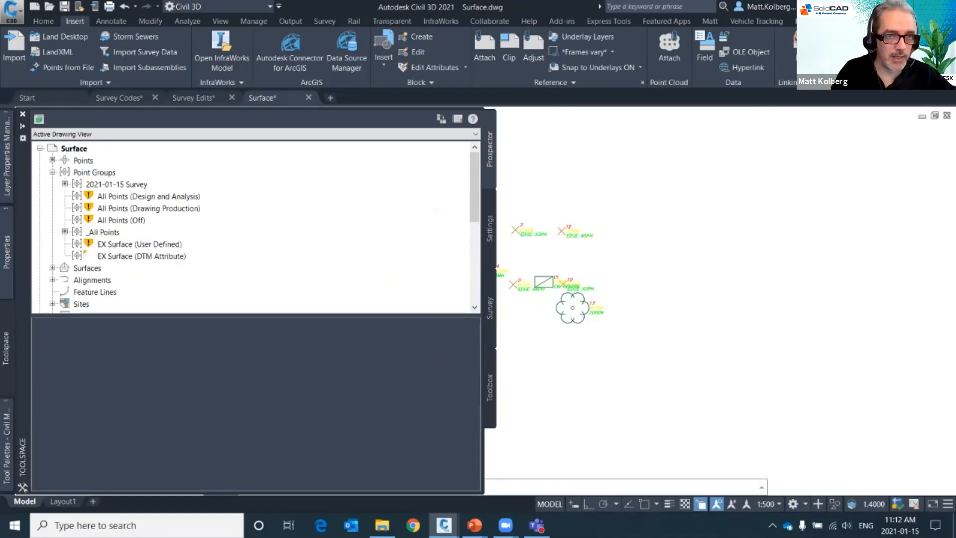
Update all out-of-date point groups in the Surface drawing so they include the imported survey points.
right_click(130, 171)
left_click(167, 205)
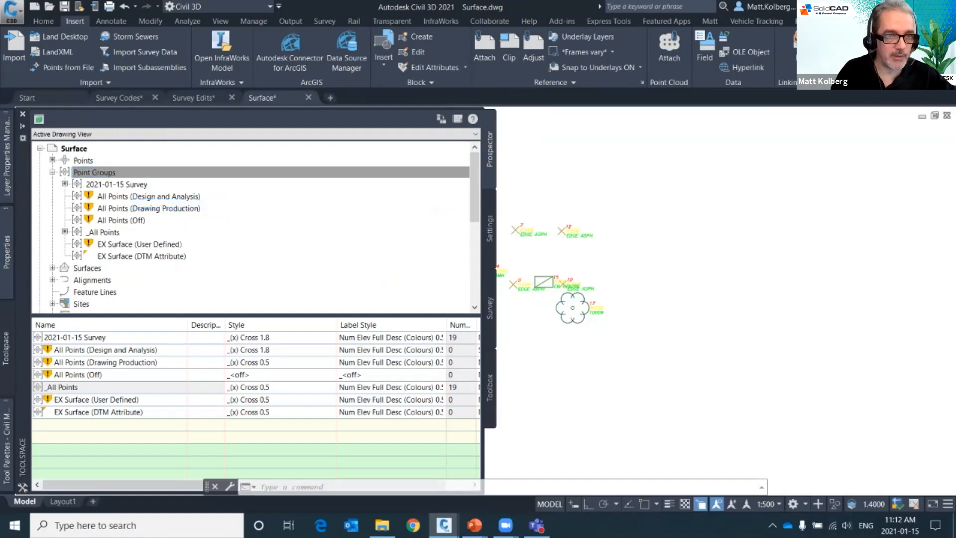
left_click(504, 317)
right_click(145, 173)
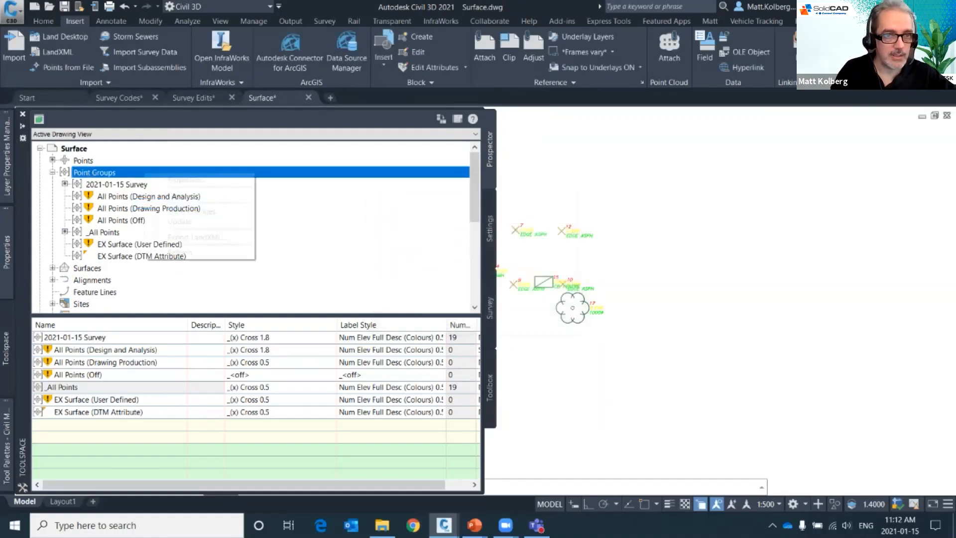
left_click(180, 222)
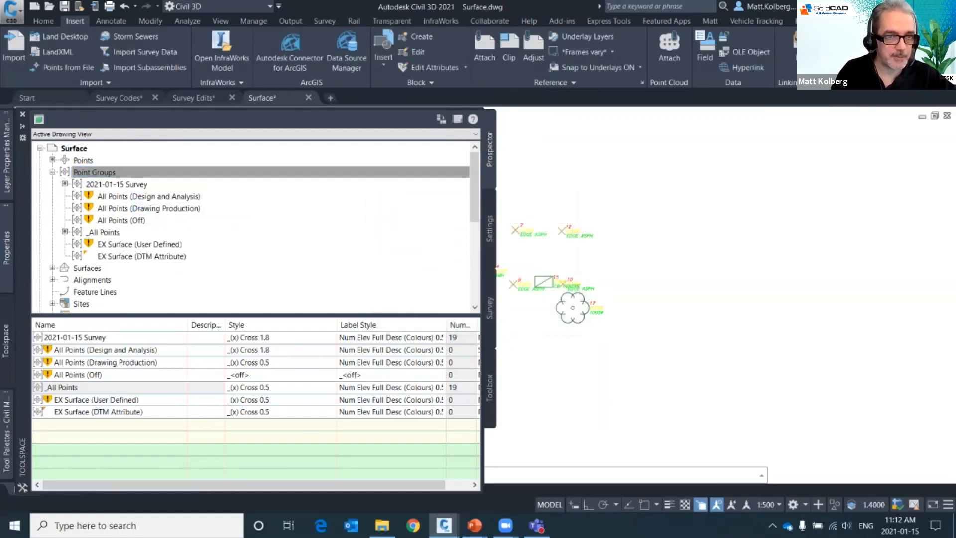
Review the include and exclude criteria of the EX Surface (User Defined) point group, focusing on its raw description exclusions, and close without changes.
left_click(178, 244)
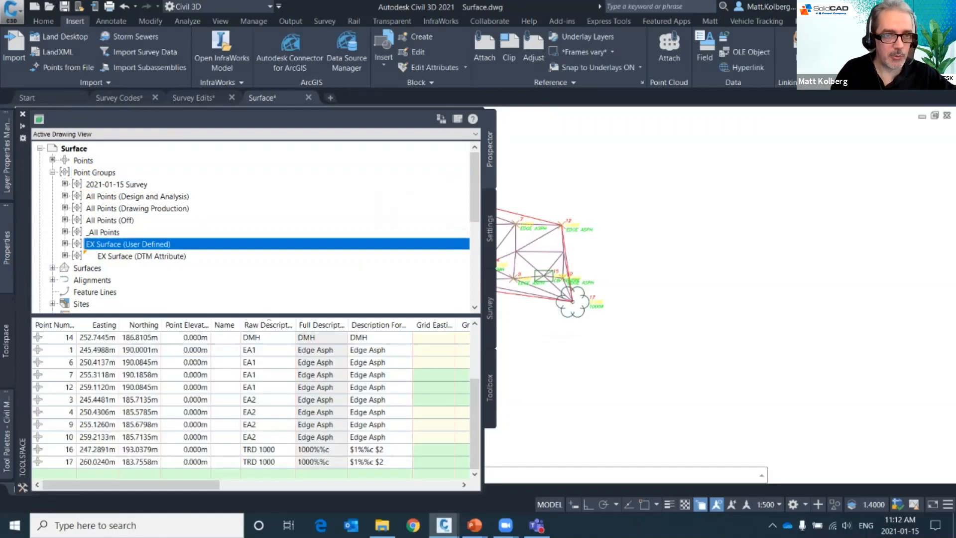
right_click(178, 244)
left_click(219, 251)
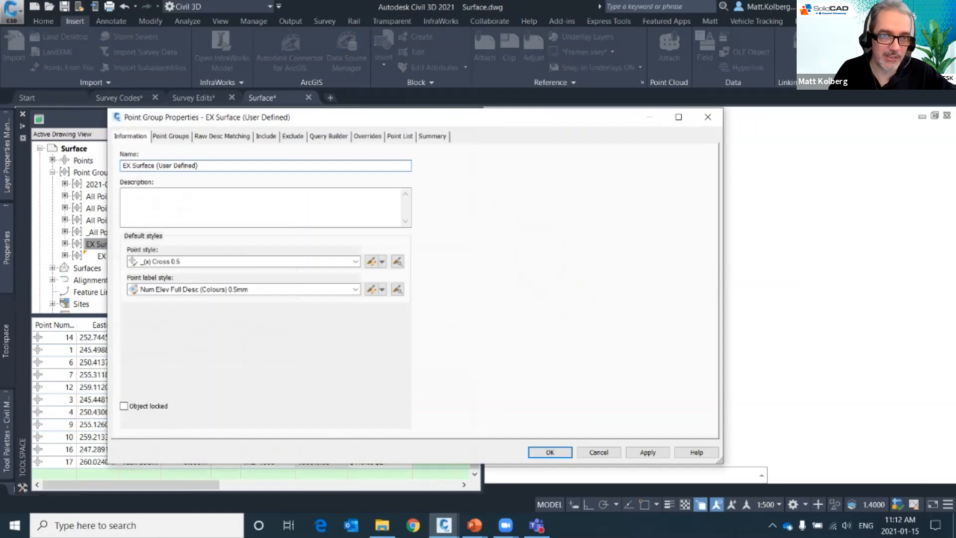
left_click(266, 136)
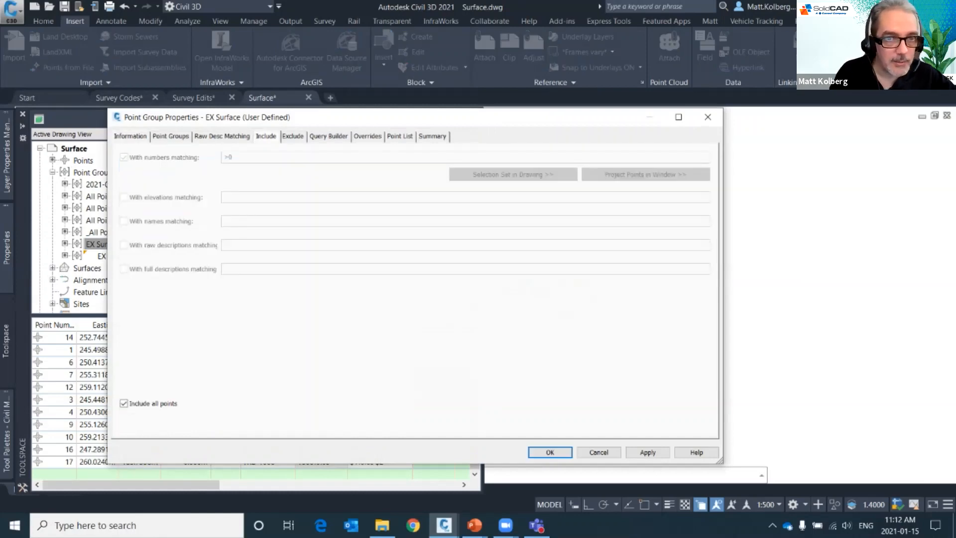
left_click(293, 136)
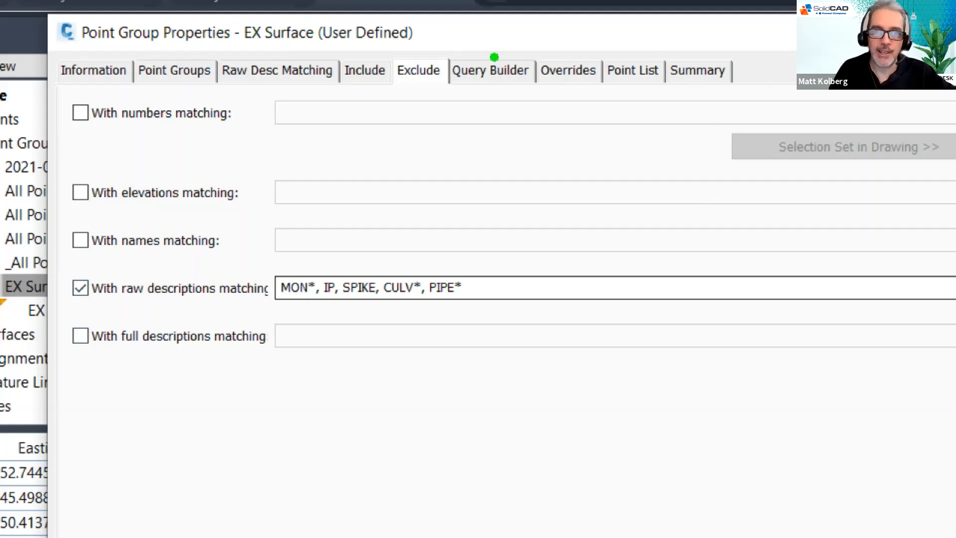
mouse_move(413, 33)
left_mouse_down()
mouse_move(495, 79)
mouse_move(399, 35)
left_mouse_up()
mouse_move(319, 223)
left_mouse_down()
mouse_move(292, 221)
mouse_move(319, 343)
mouse_move(504, 244)
mouse_move(299, 245)
left_mouse_up()
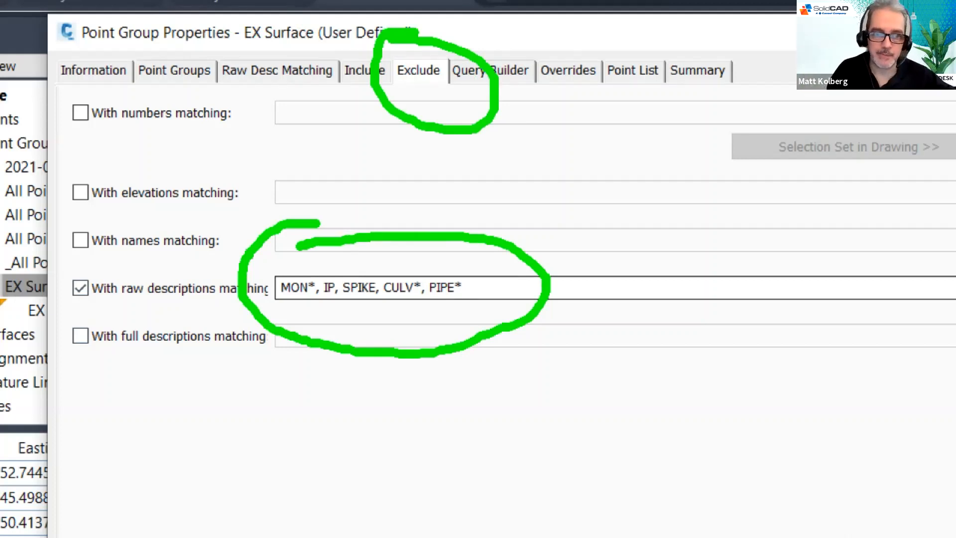
left_click_drag(500, 294, 851, 263)
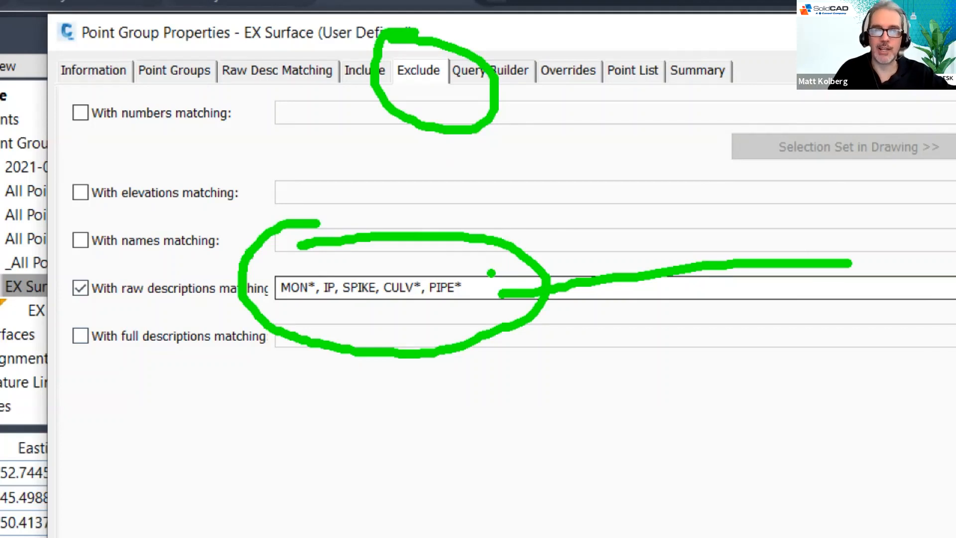
mouse_move(495, 245)
left_mouse_down()
mouse_move(470, 355)
mouse_move(506, 228)
left_mouse_up()
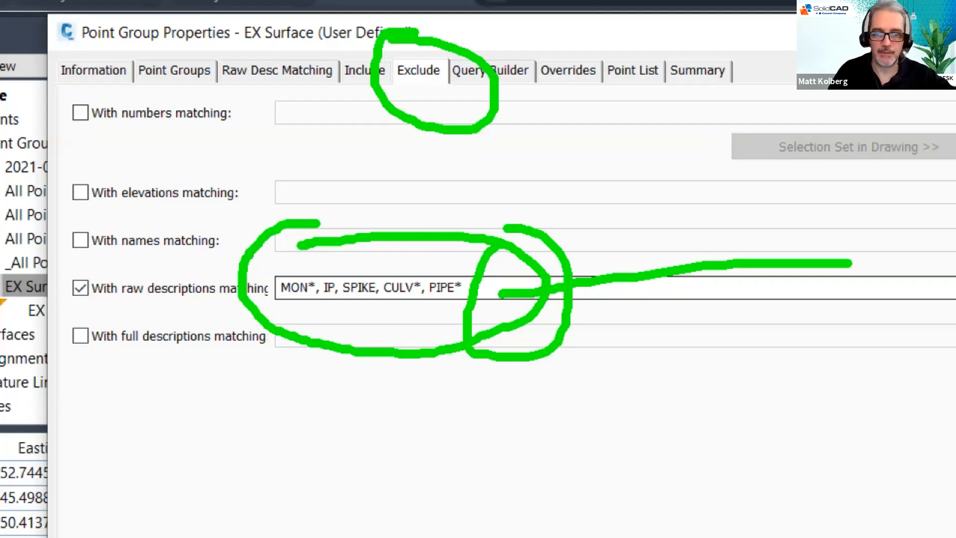
key("Escape")
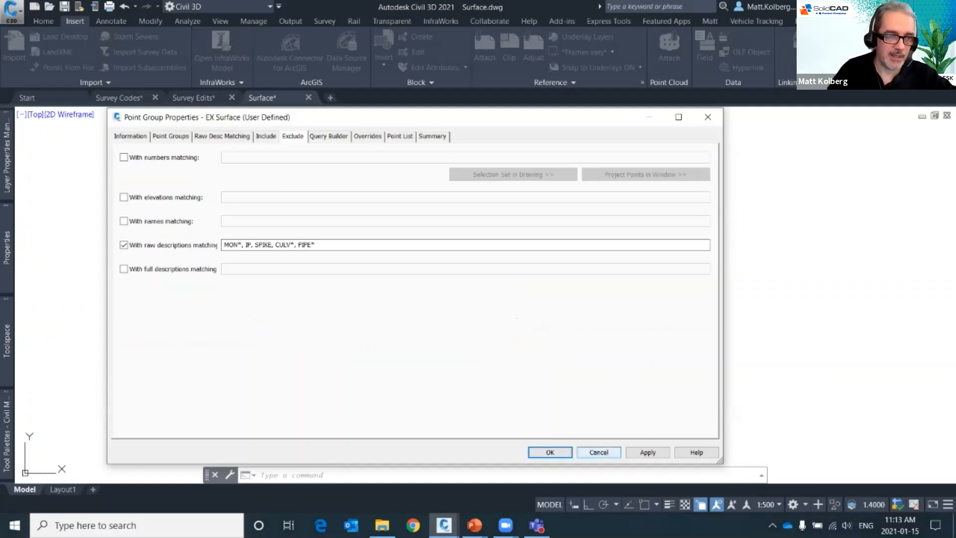
left_click(599, 452)
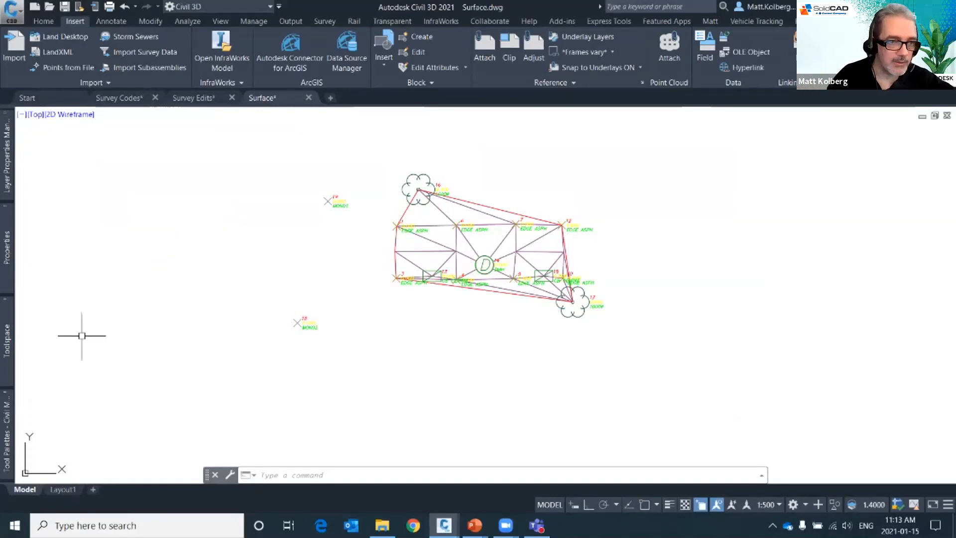
Examine the query of the EX Surface (DTM Attribute) point group, focusing on its Point Group and Point.DTM conditions.
mouse_move(7, 254)
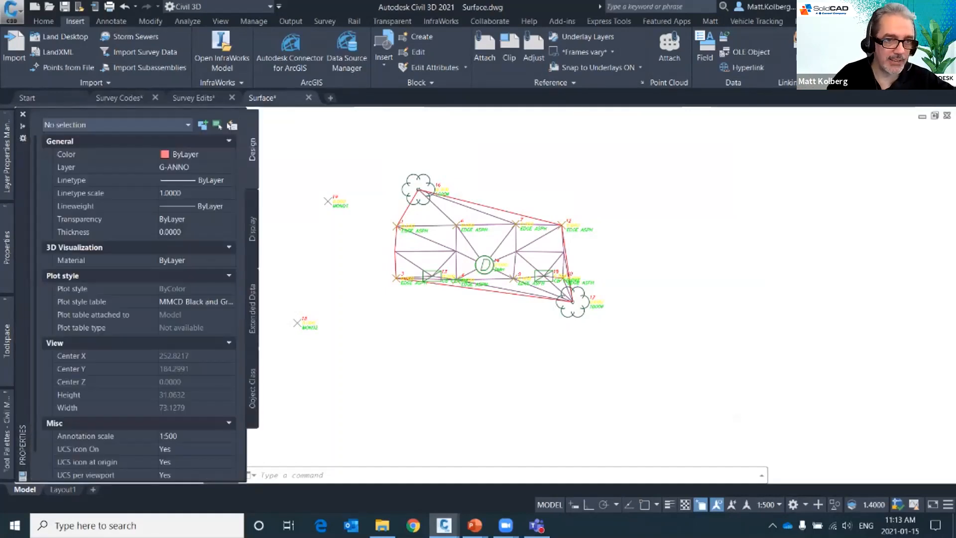
mouse_move(7, 342)
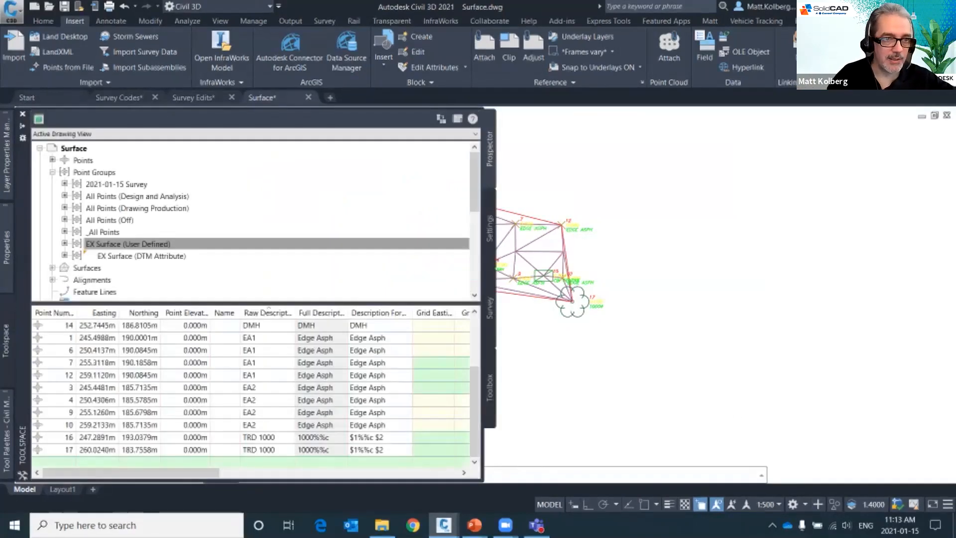
left_click(141, 256)
right_click(199, 257)
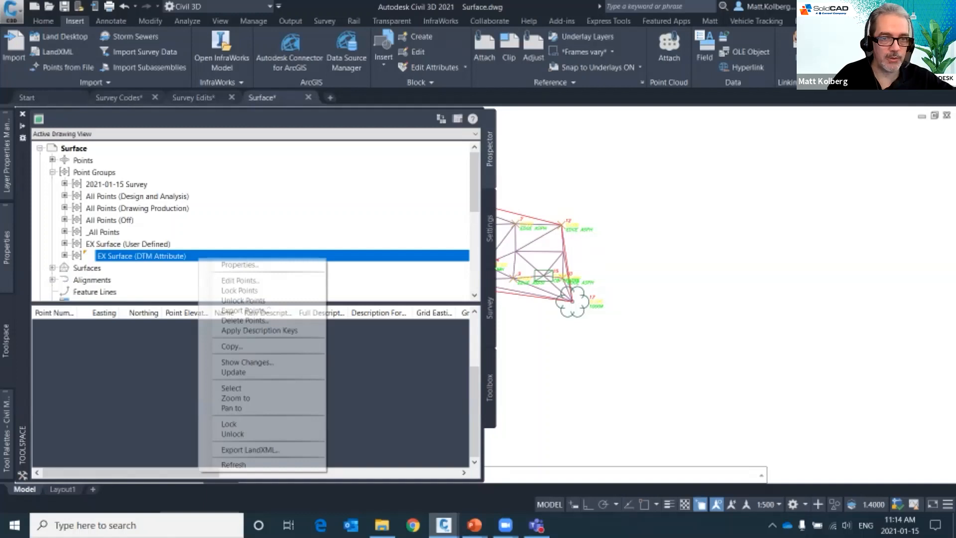
left_click(239, 264)
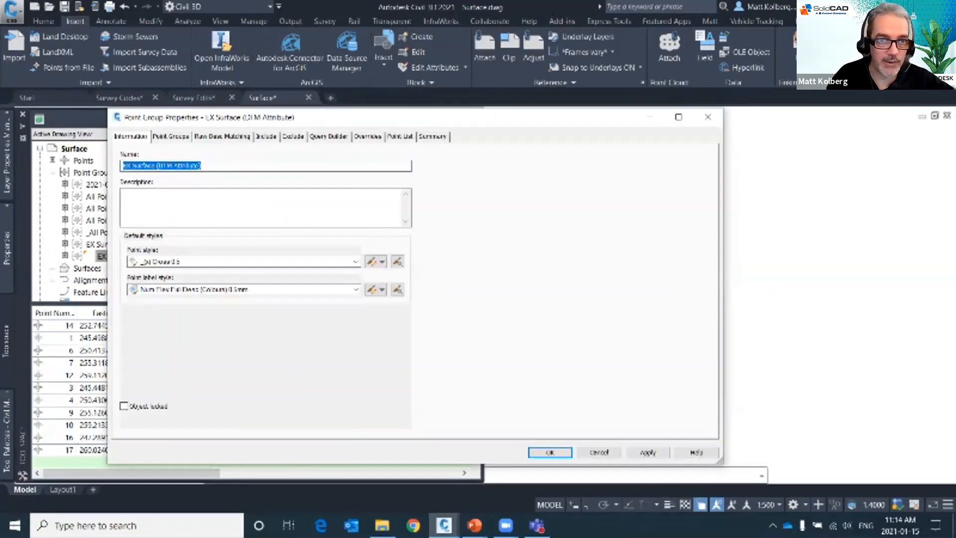
left_click(328, 137)
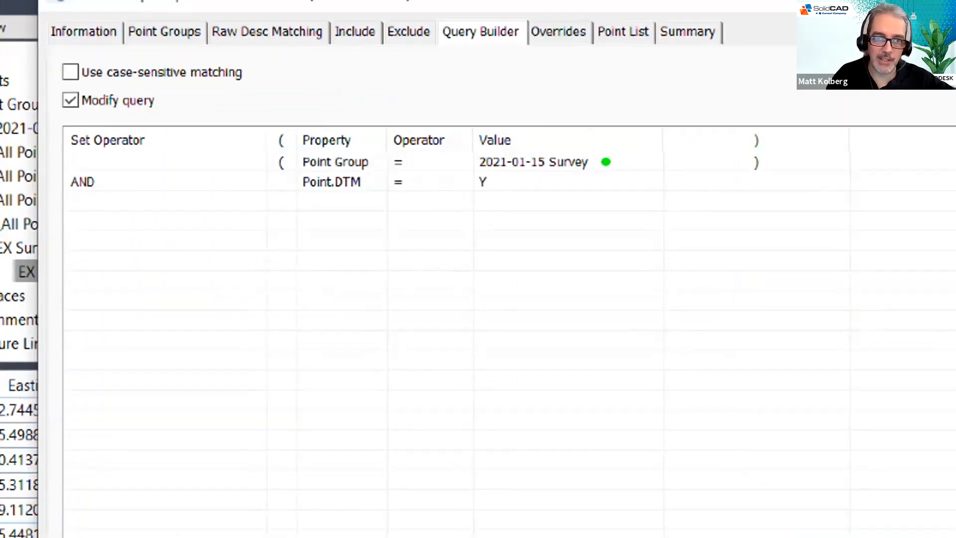
left_click_drag(605, 162, 766, 44)
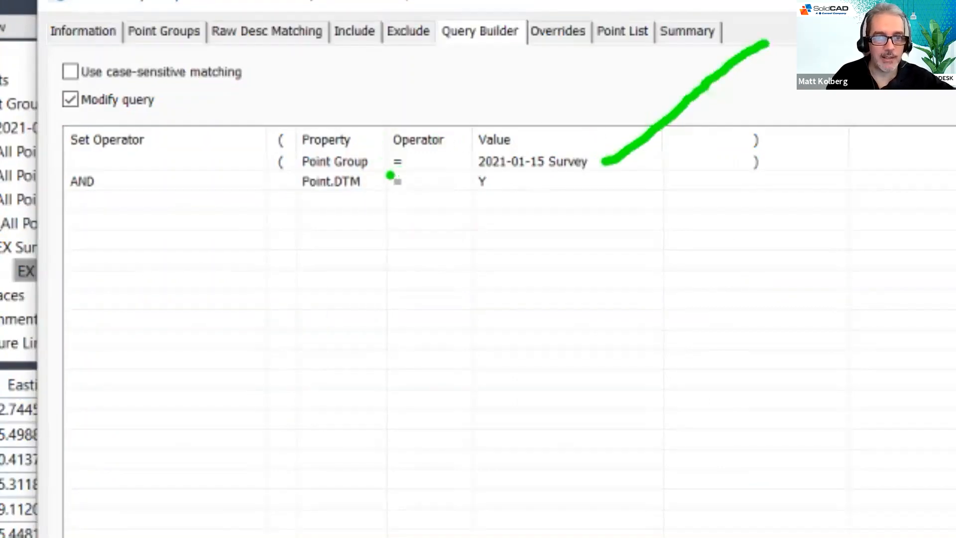
mouse_move(368, 159)
left_mouse_down()
mouse_move(239, 167)
mouse_move(406, 247)
mouse_move(629, 202)
mouse_move(549, 148)
mouse_move(382, 156)
left_mouse_up()
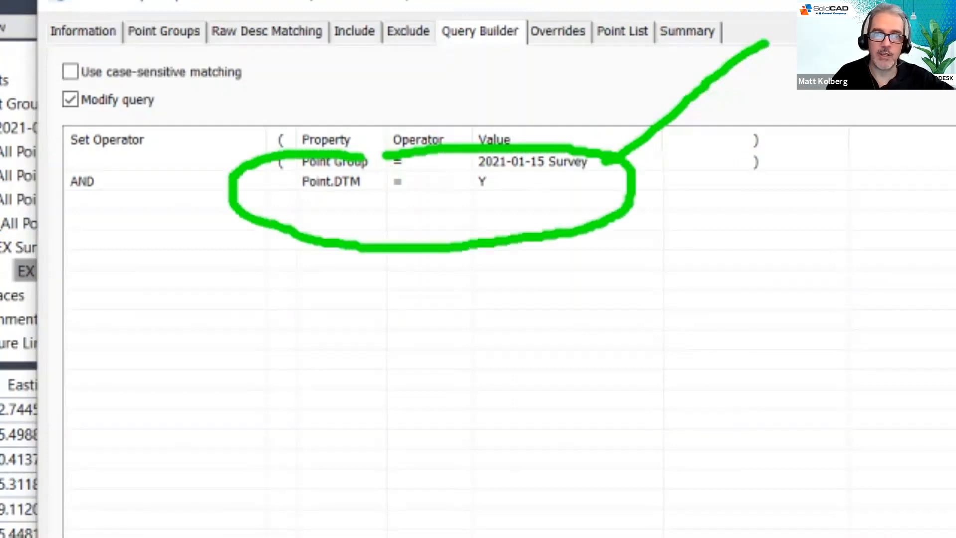
left_click_drag(346, 202, 422, 371)
left_click_drag(485, 211, 539, 351)
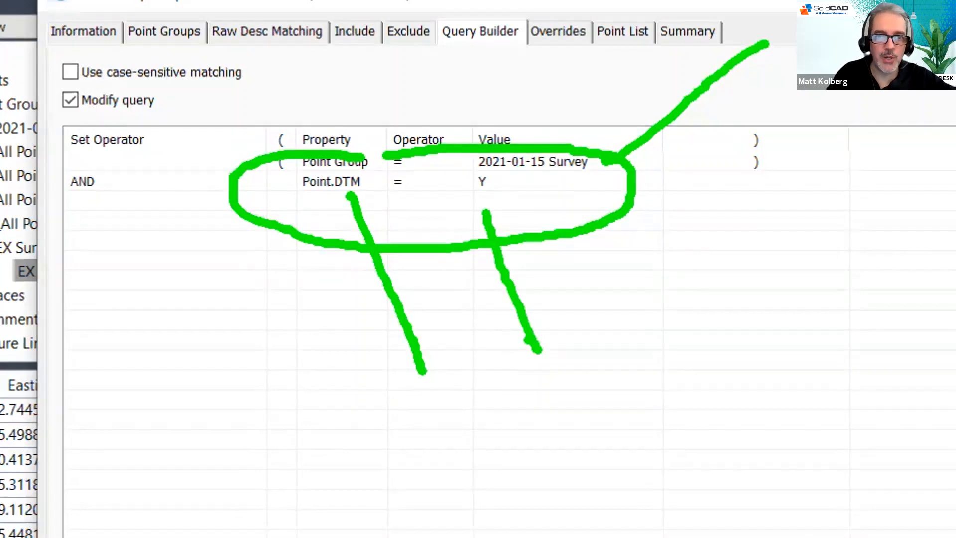
key("Escape")
Check the exclude criteria of the EX Surface (DTM Attribute) point group and close its properties without changes.
left_click(293, 136)
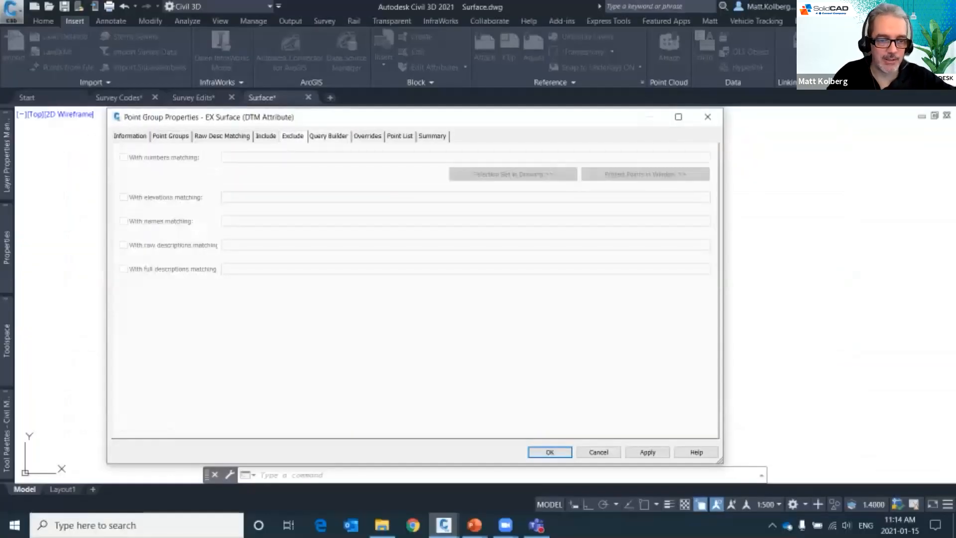
key("ctrl+2")
mouse_move(313, 220)
left_mouse_down()
mouse_move(213, 267)
mouse_move(265, 215)
mouse_move(254, 219)
left_mouse_up()
key("Escape")
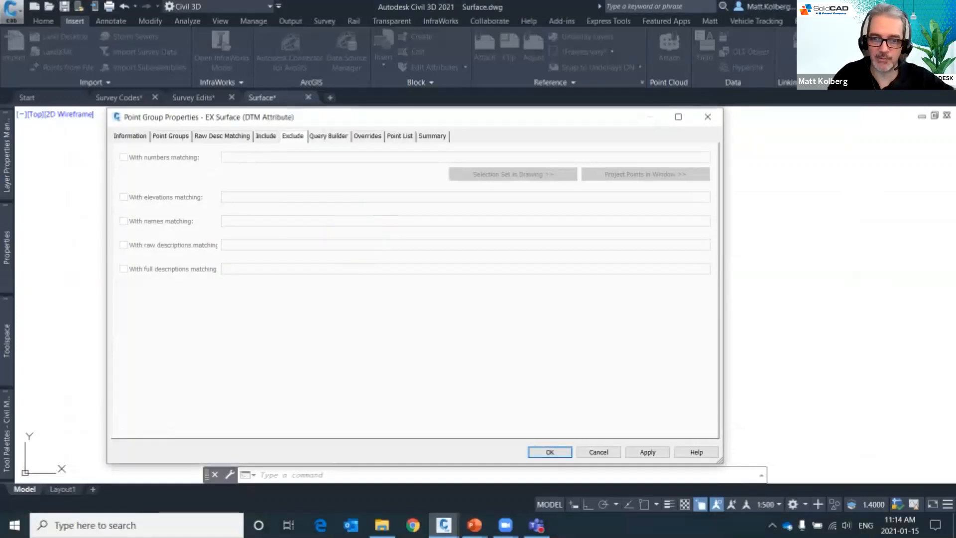
left_click(599, 452)
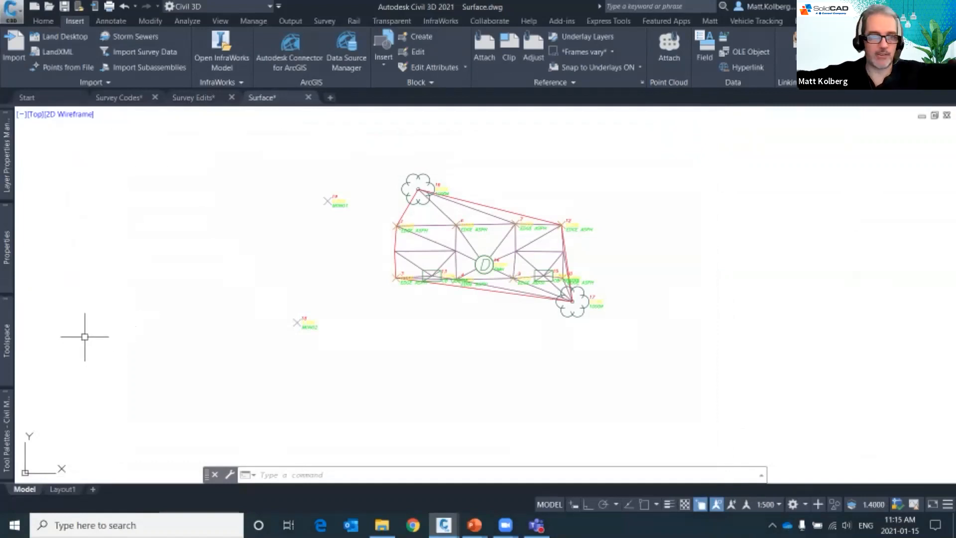
Expand the Existing Ground surface's definition under 1_Existing and examine which point group it uses.
mouse_move(7, 341)
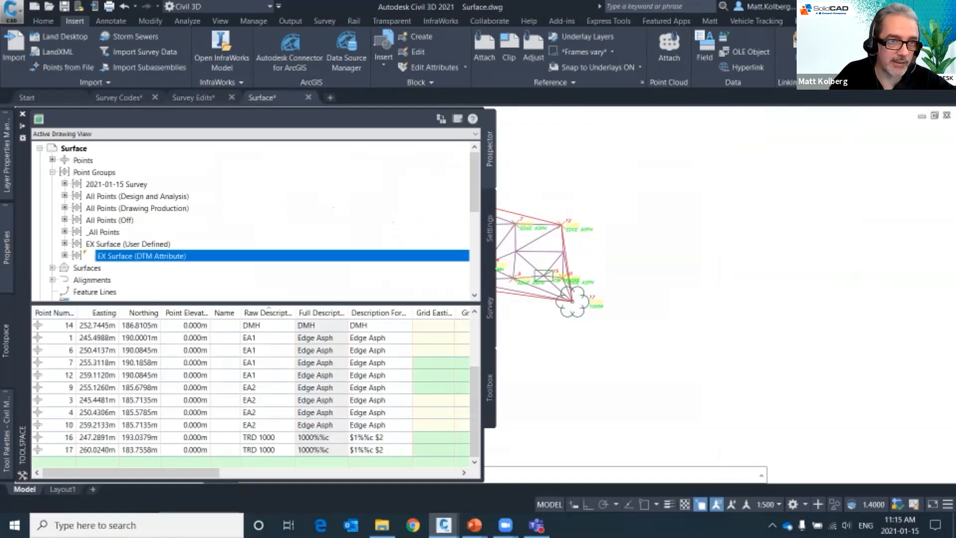
left_click(52, 172)
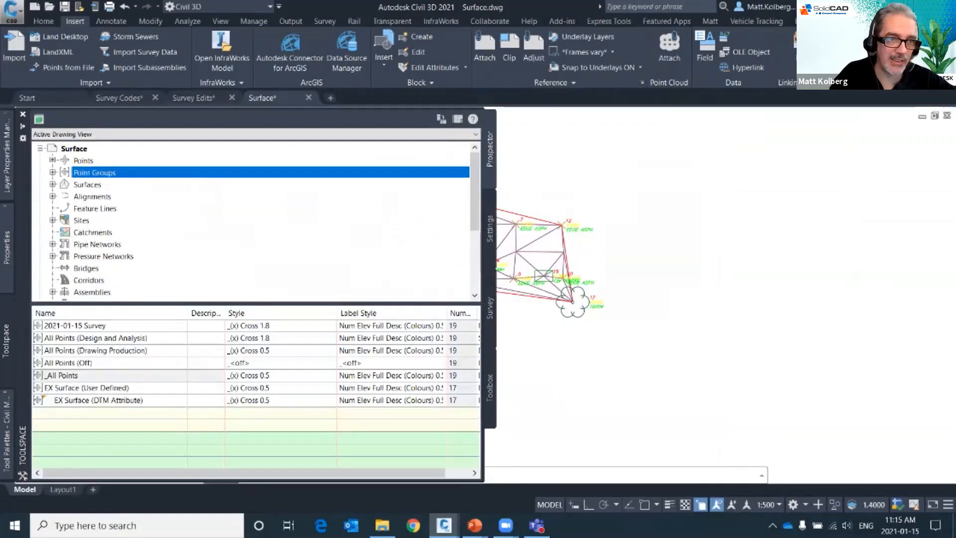
left_click(52, 184)
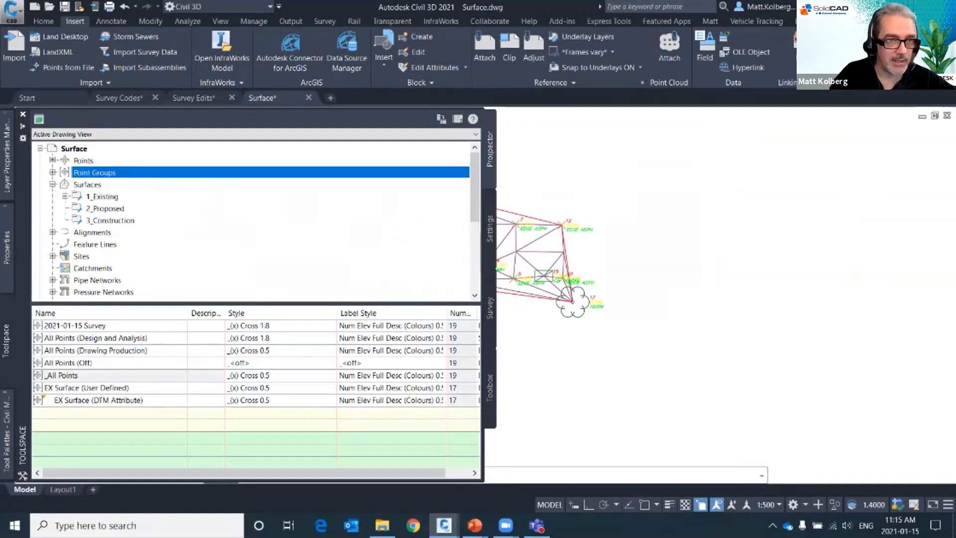
left_click(65, 196)
left_click(124, 209)
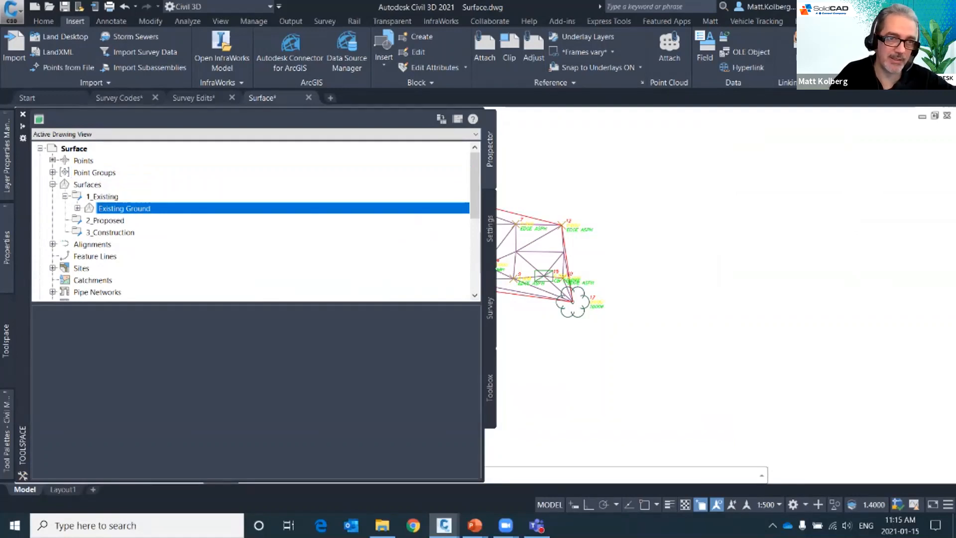
key("Right")
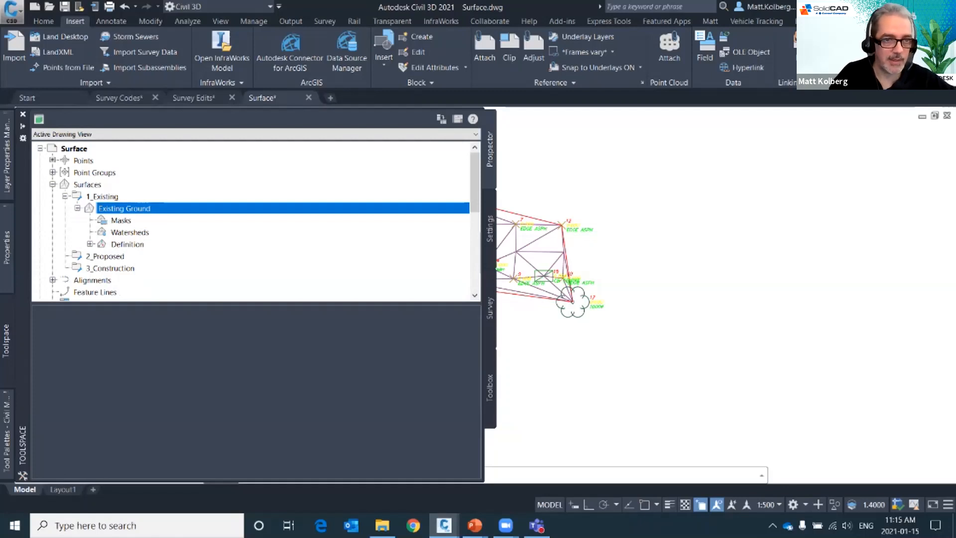
left_click(90, 244)
left_click(145, 268)
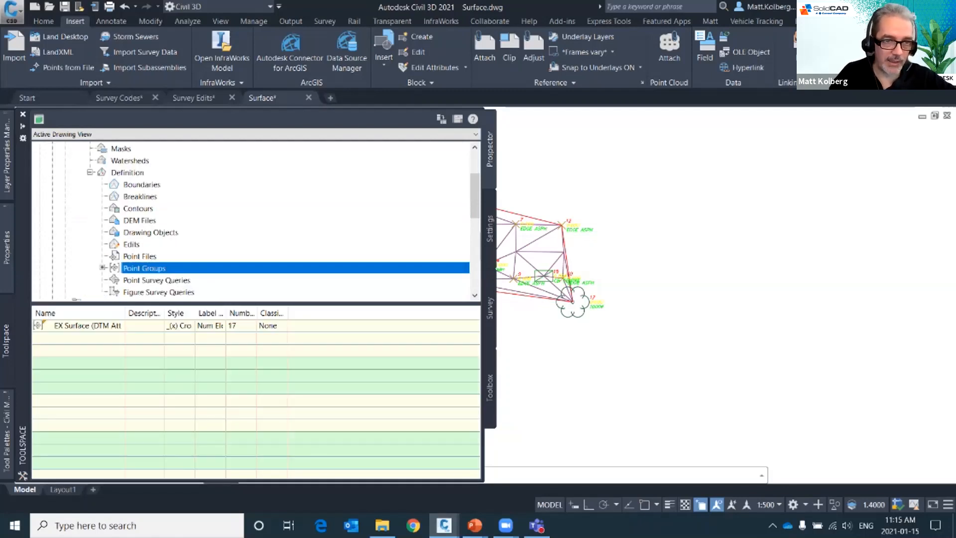
mouse_move(93, 289)
left_mouse_down()
mouse_move(75, 288)
mouse_move(128, 304)
mouse_move(69, 298)
left_mouse_up()
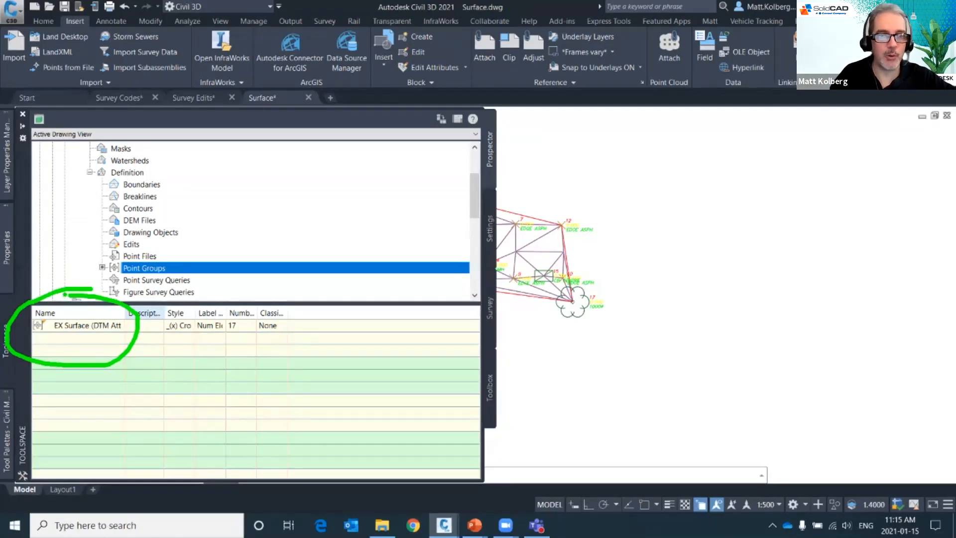
key("Escape")
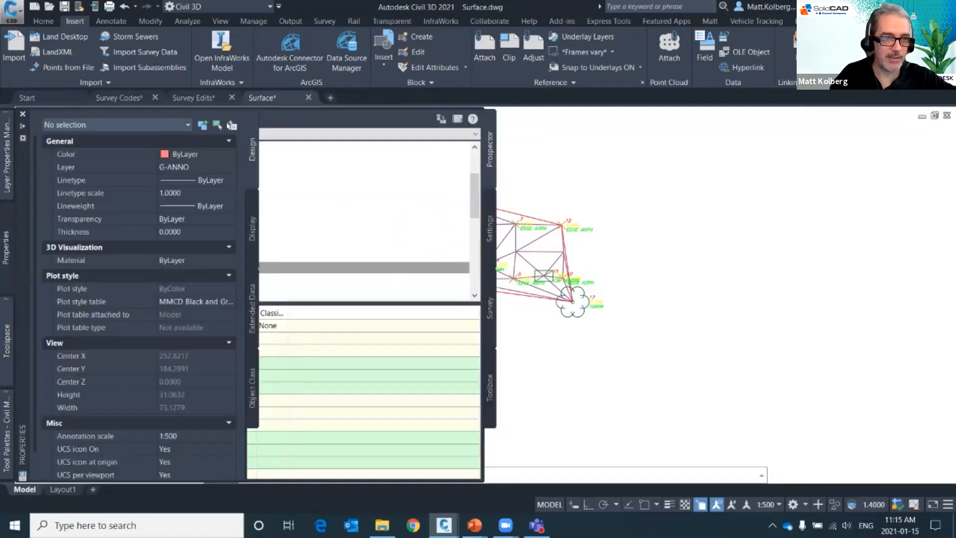
Examine the points in the EX Surface (DTM Attribute) point group and check the Existing Ground surface's Rebuild - Automatic option, leaving it unchanged.
scroll(251, 222, "up", 2)
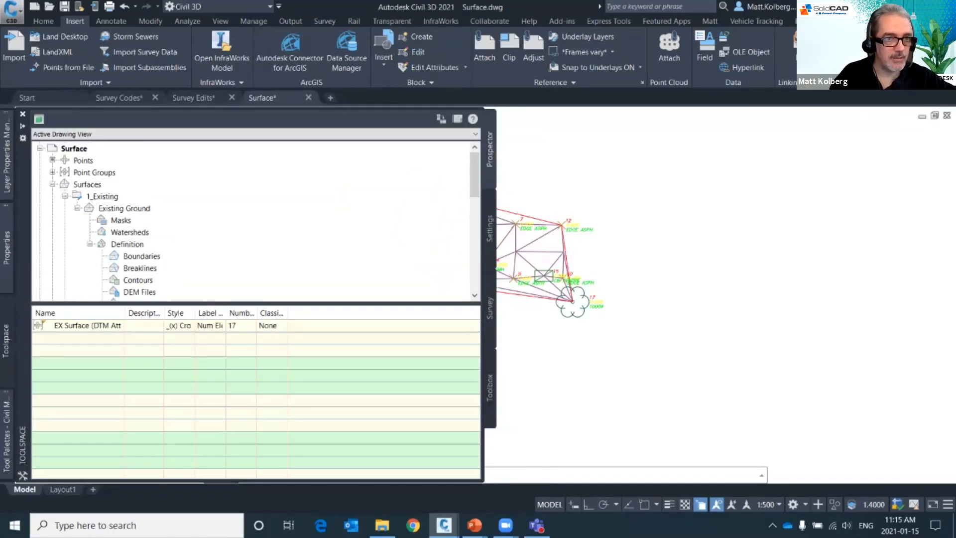
left_click(53, 172)
left_click(141, 256)
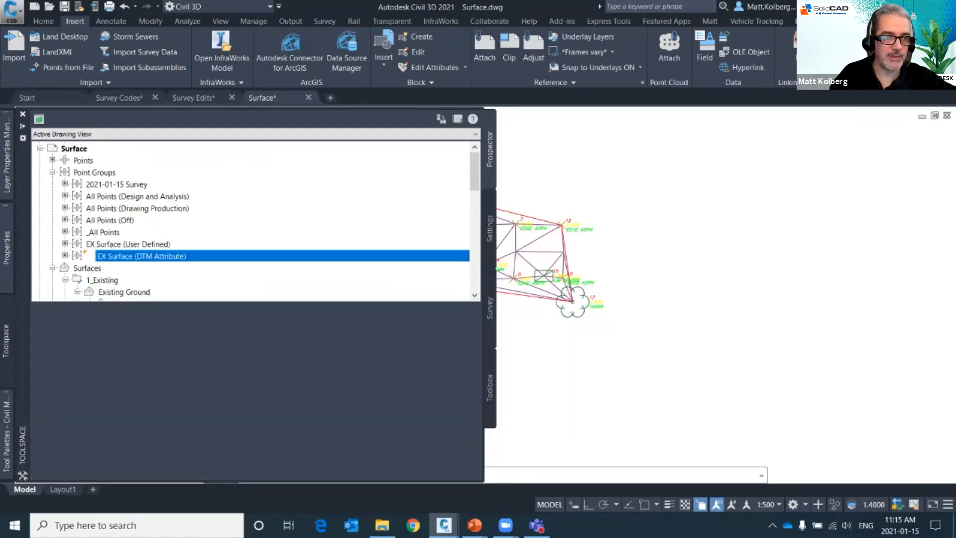
scroll(249, 220, "down", 2)
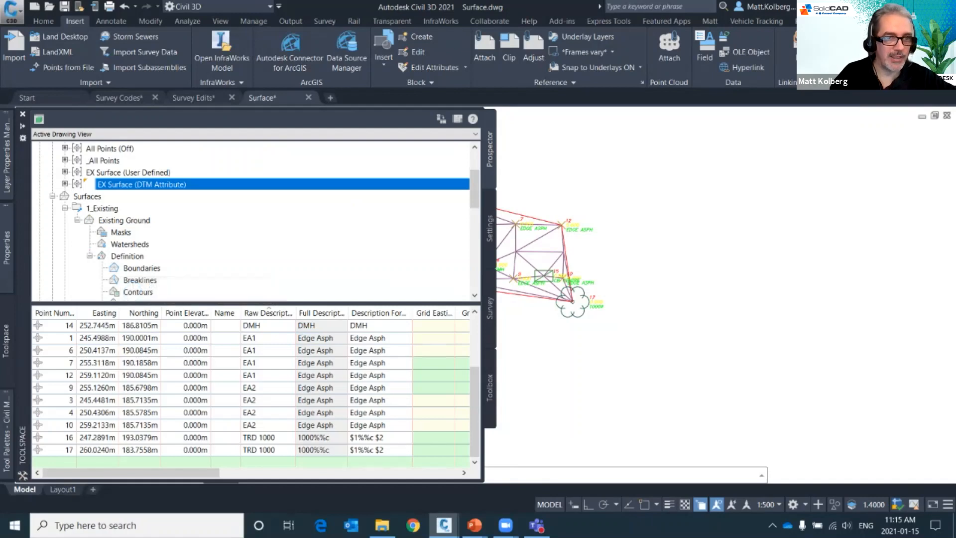
right_click(137, 220)
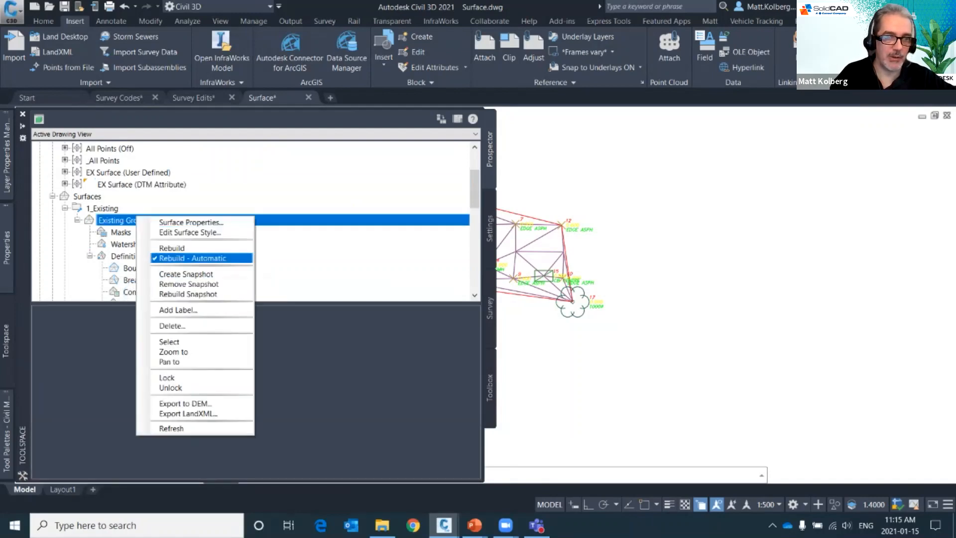
key("Escape")
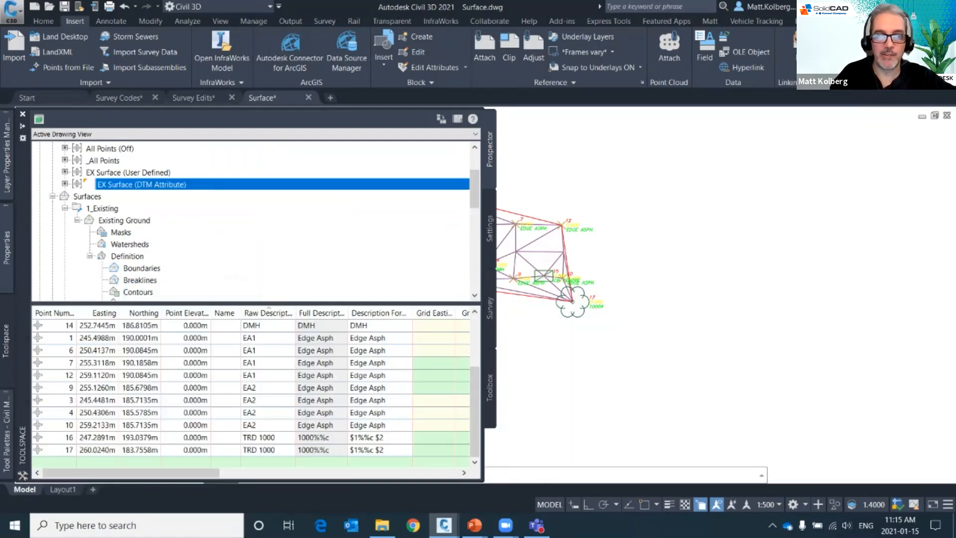
Review the list of point groups and the update commands offered for the whole collection, without running any.
scroll(251, 221, "up", 2)
left_click(95, 173)
right_click(116, 173)
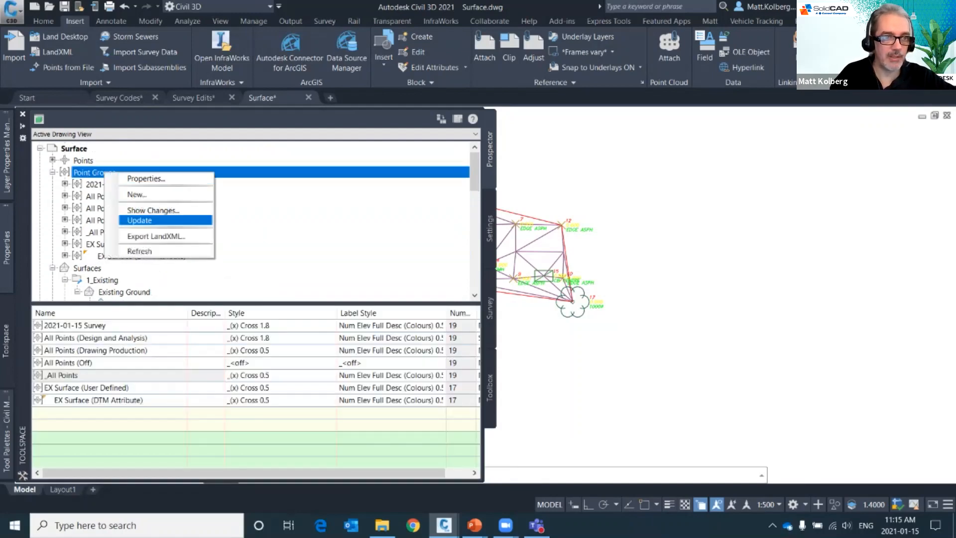
left_click(641, 205)
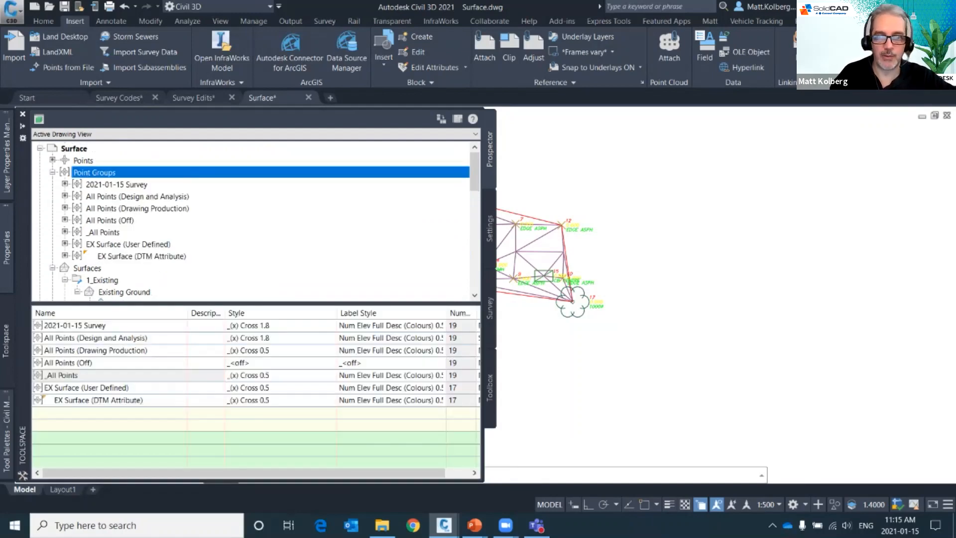
Examine the Existing Ground triangulation in the drawing and the monument points 18 and 19 lying outside it.
scroll(510, 224, "up", 2)
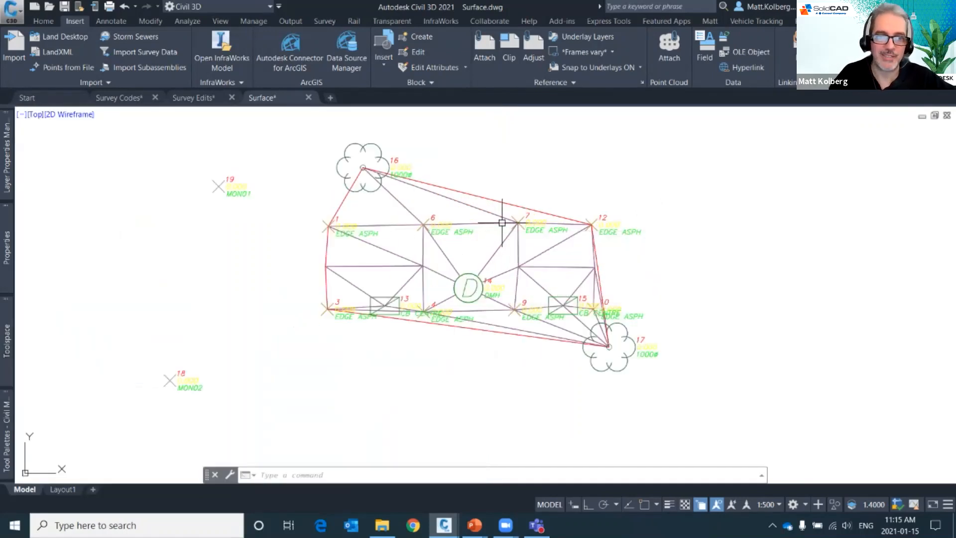
middle_click_drag(341, 252, 441, 237)
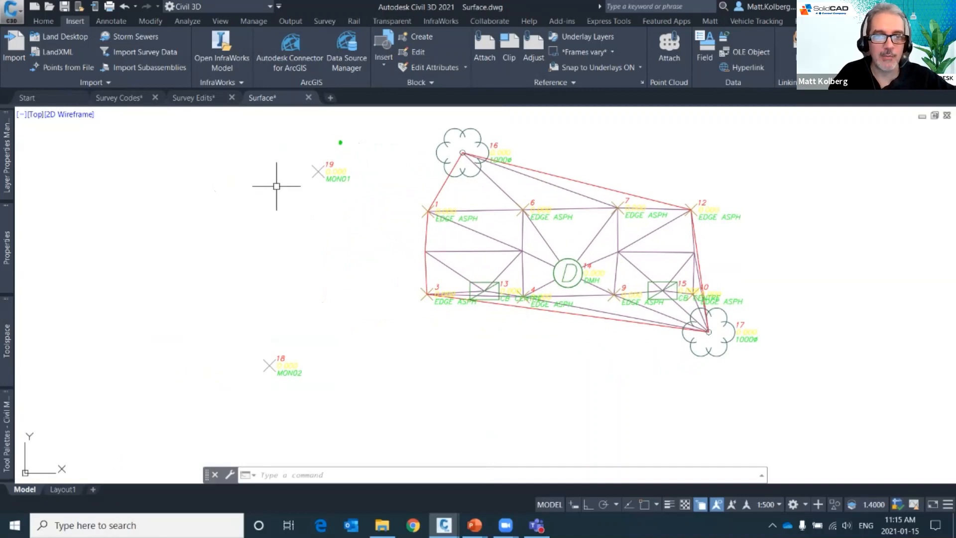
left_click_drag(327, 141, 336, 158)
mouse_move(296, 332)
left_mouse_down()
mouse_move(230, 351)
mouse_move(309, 320)
left_mouse_up()
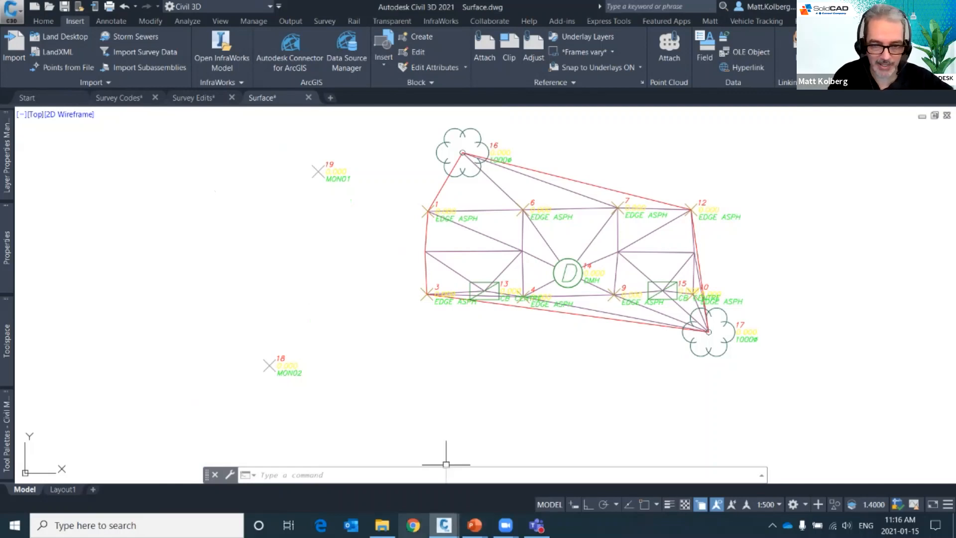
Switch to the running PowerPoint slide show and advance to the DESIGN slide.
left_click(474, 525)
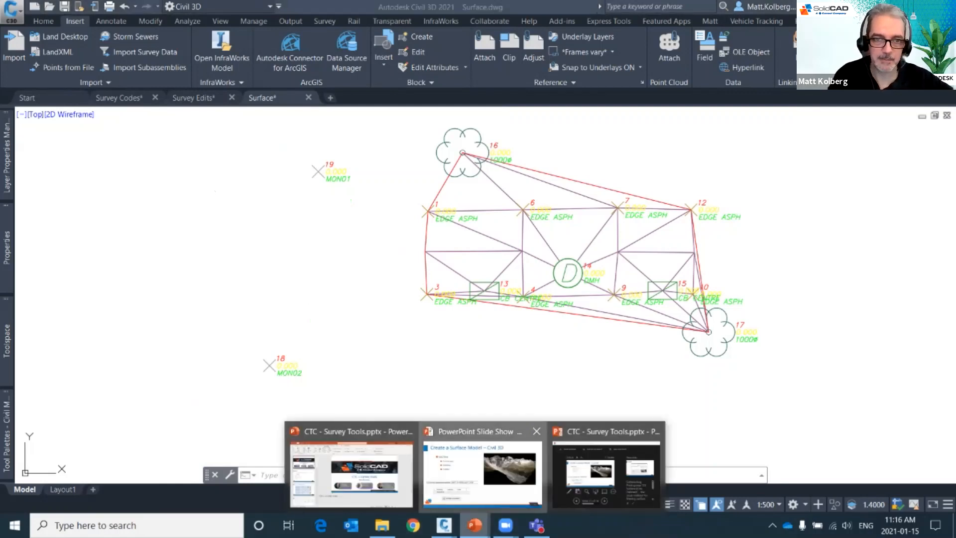
left_click(482, 473)
key("Right")
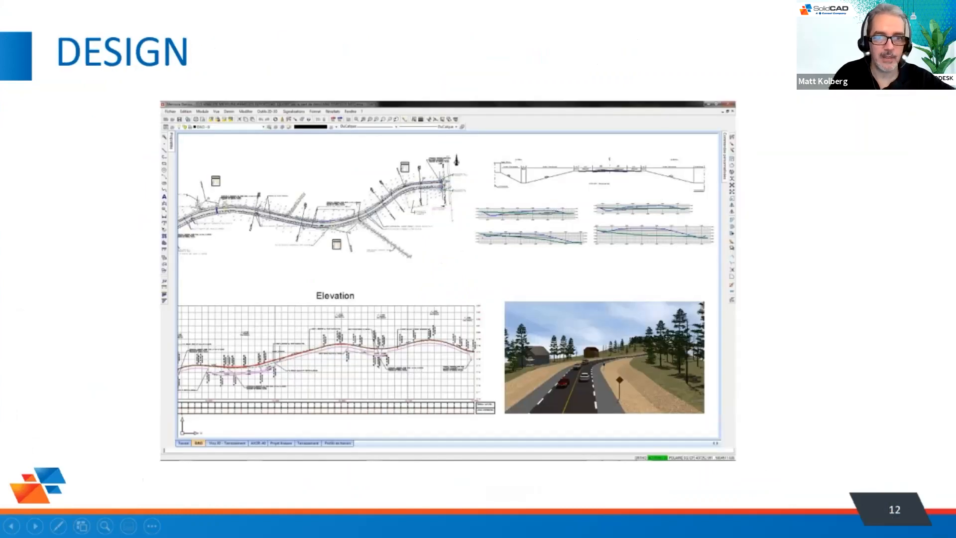
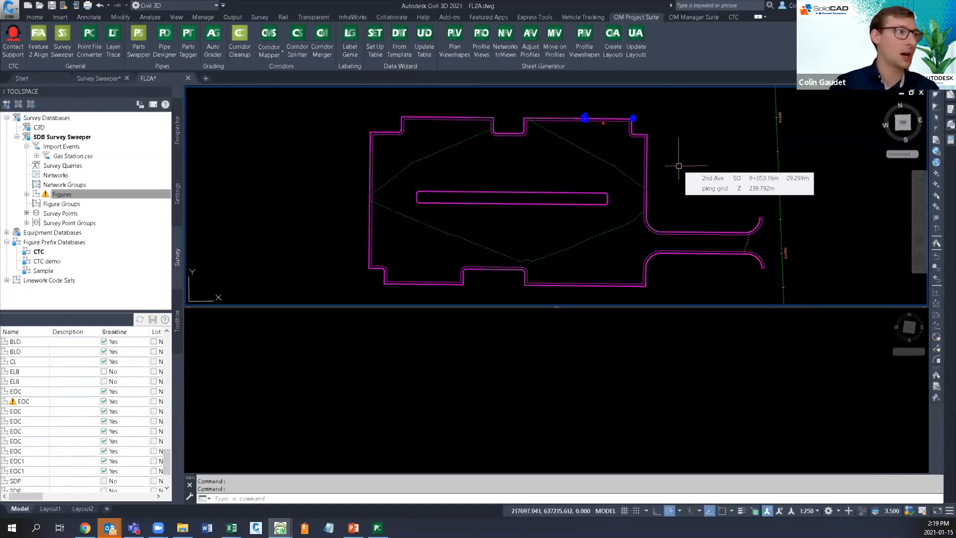
mouse_move(605, 124)
left_mouse_down()
mouse_move(573, 125)
mouse_move(529, 147)
mouse_move(605, 168)
mouse_move(625, 146)
mouse_move(604, 125)
left_mouse_up()
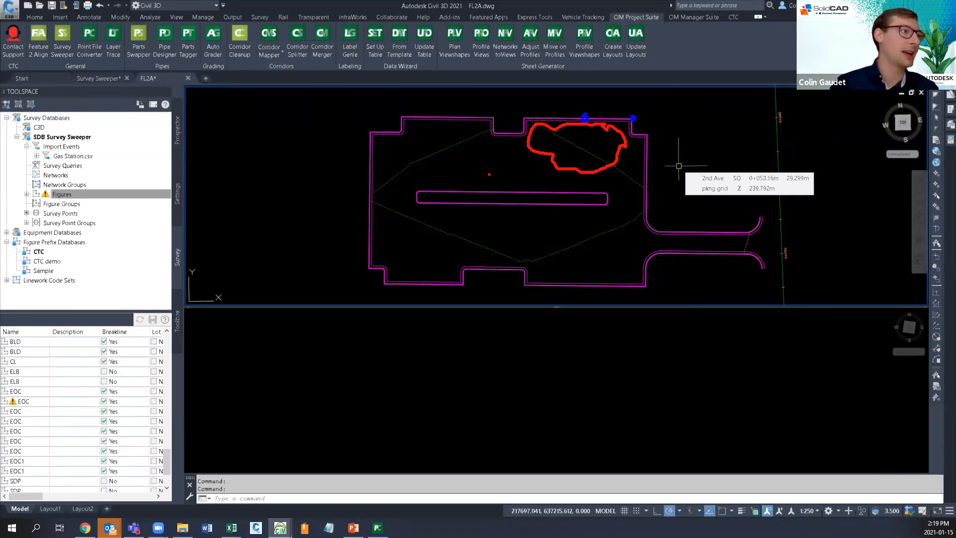
mouse_move(488, 175)
left_mouse_down()
mouse_move(481, 185)
mouse_move(495, 186)
mouse_move(498, 172)
left_mouse_up()
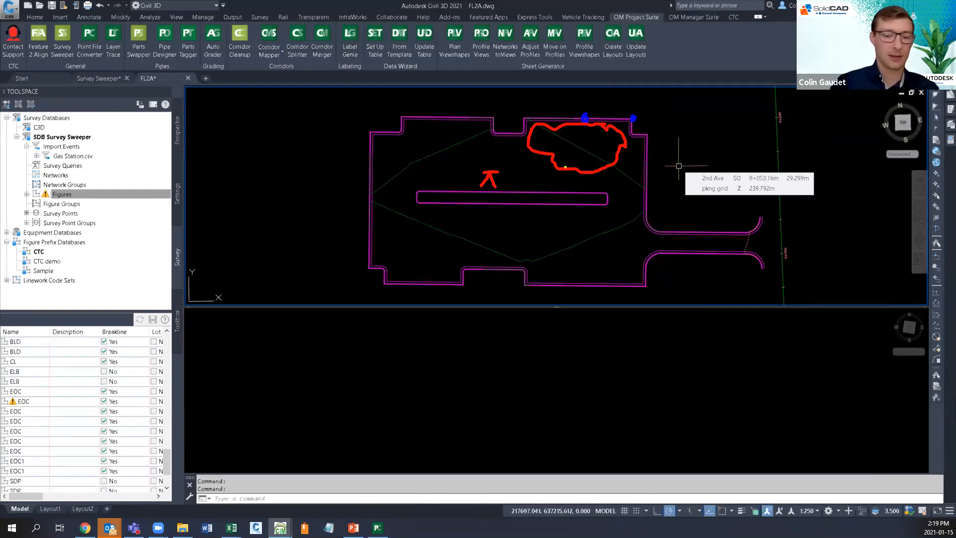
left_click_drag(504, 171, 629, 122)
left_click_drag(505, 168, 582, 121)
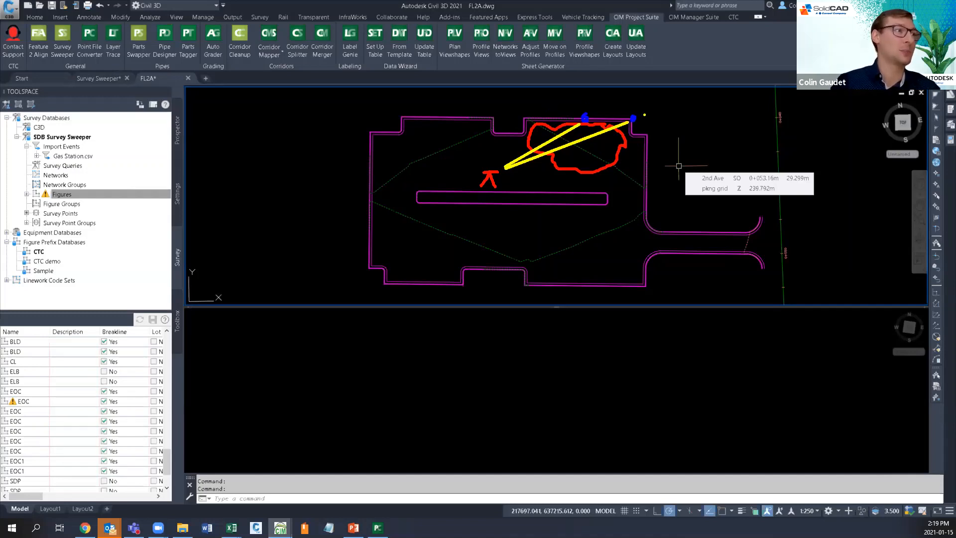
mouse_move(640, 111)
left_mouse_down()
mouse_move(631, 108)
mouse_move(638, 130)
mouse_move(643, 113)
mouse_move(577, 111)
mouse_move(575, 126)
mouse_move(600, 118)
mouse_move(595, 107)
left_mouse_up()
key("Escape")
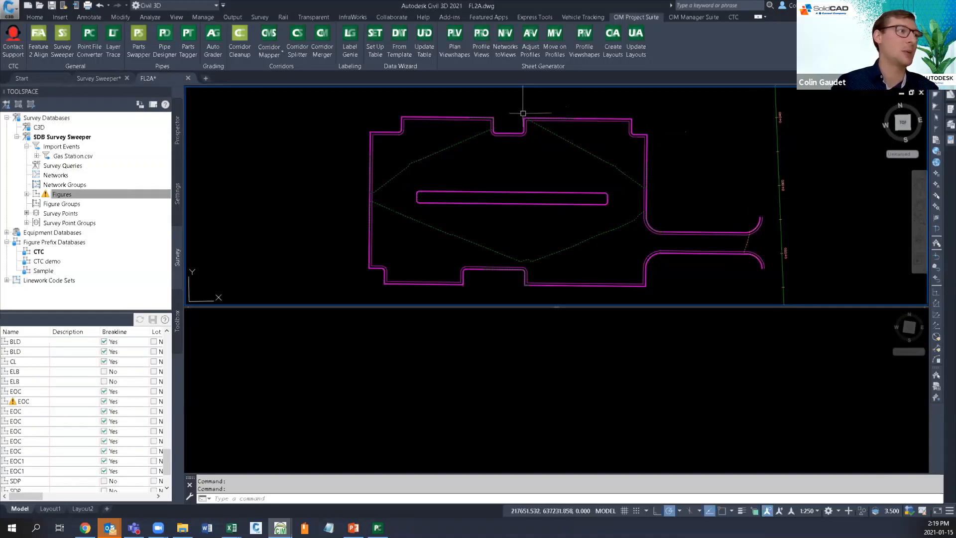
scroll(523, 114, "up", 4)
middle_click_drag(539, 121, 545, 138)
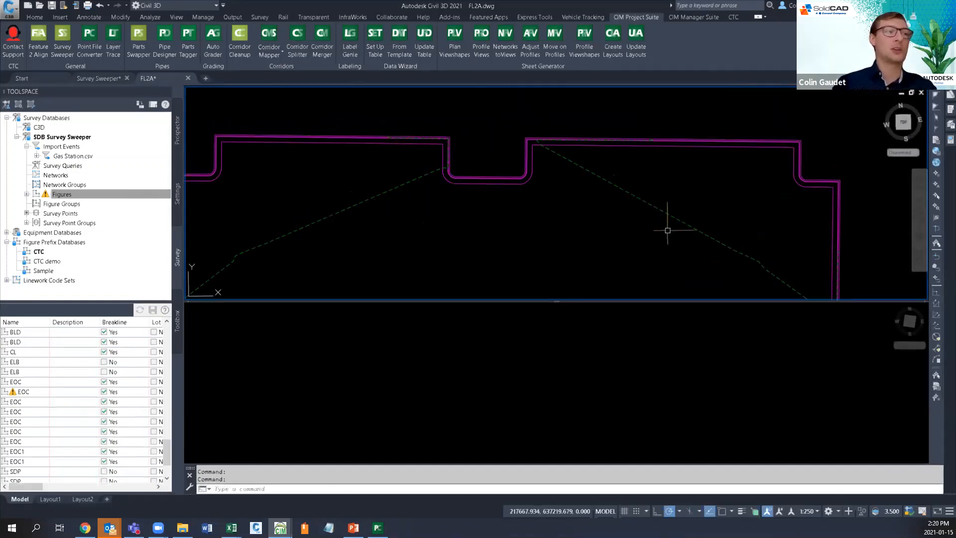
mouse_move(743, 196)
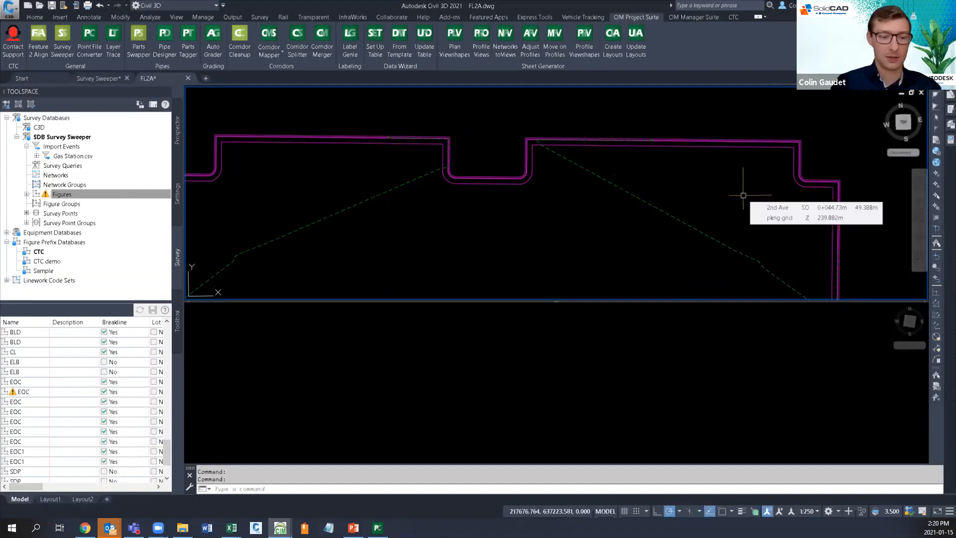
mouse_move(760, 159)
left_mouse_down()
mouse_move(690, 172)
mouse_move(562, 236)
mouse_move(761, 260)
mouse_move(764, 160)
left_mouse_up()
mouse_move(662, 128)
left_mouse_down()
mouse_move(653, 142)
mouse_move(665, 130)
left_mouse_up()
left_click_drag(795, 136, 787, 139)
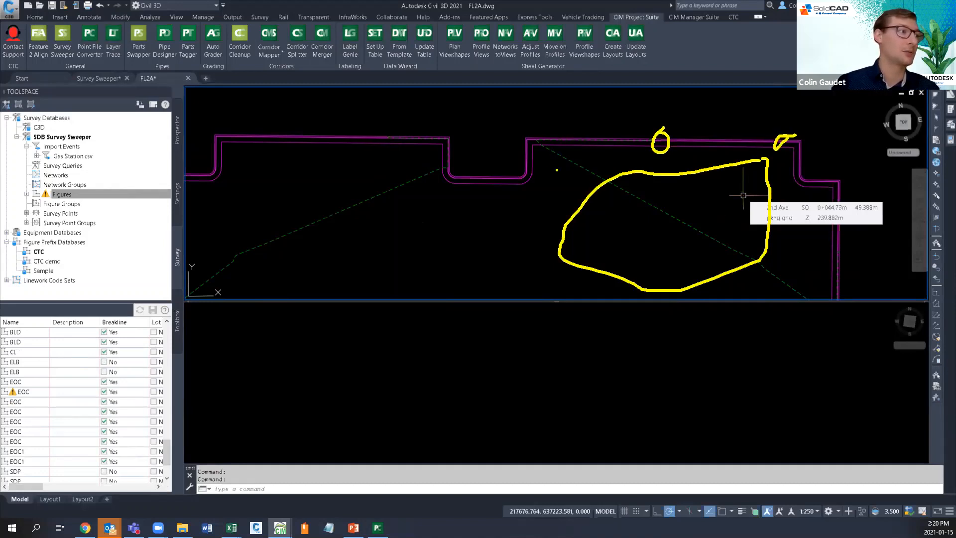
mouse_move(569, 139)
left_mouse_down()
mouse_move(559, 143)
mouse_move(571, 134)
left_mouse_up()
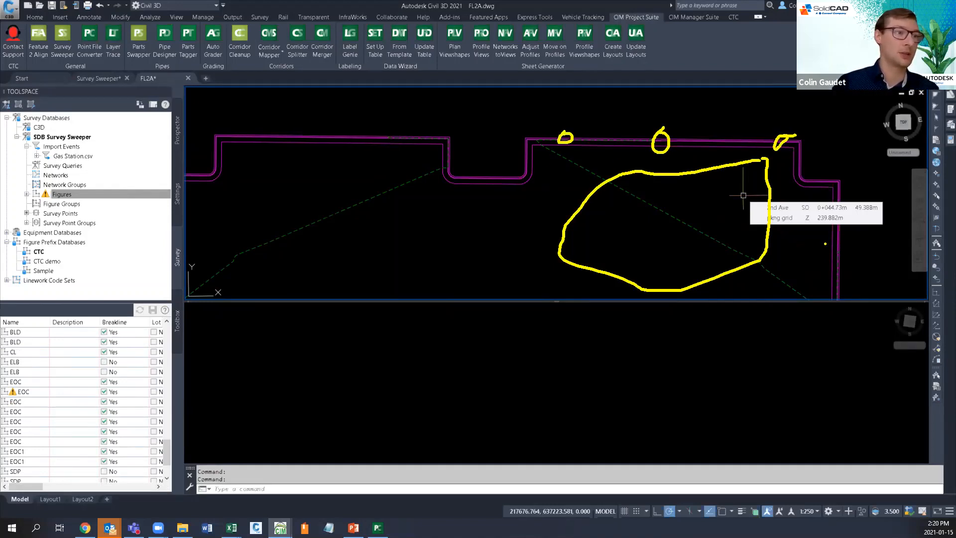
left_click_drag(844, 251, 829, 252)
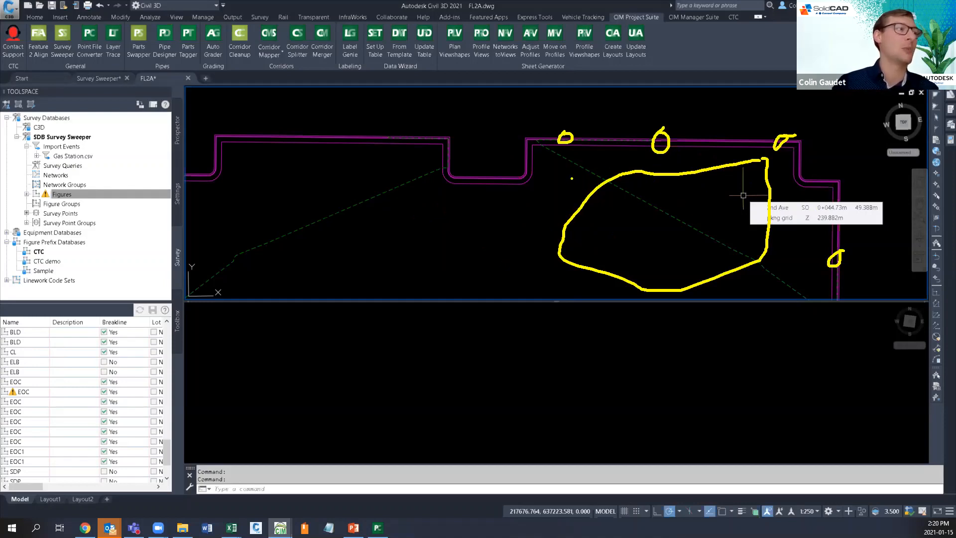
key("Escape")
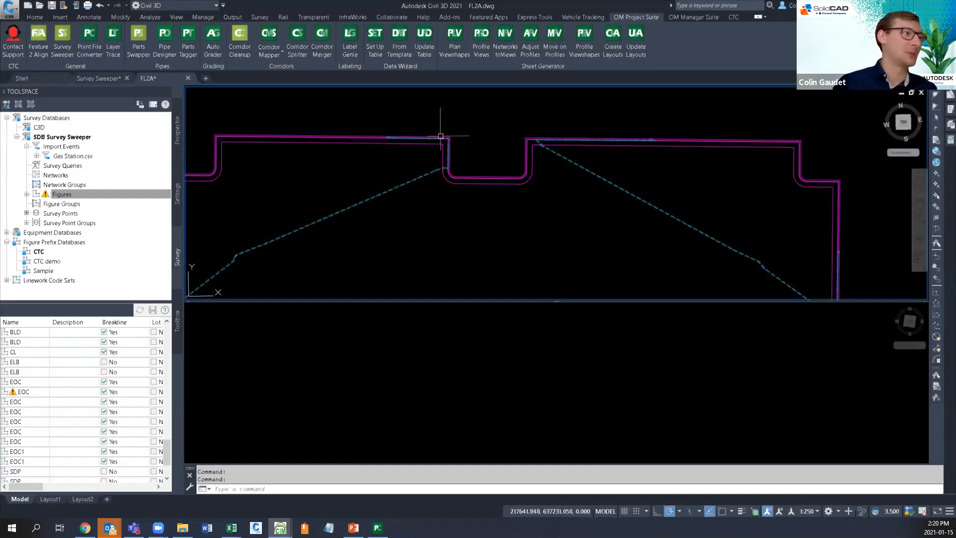
Select the parking surface and the outer curb feature line one after the other to identify them, clearing each selection.
left_click(391, 136)
key("Escape")
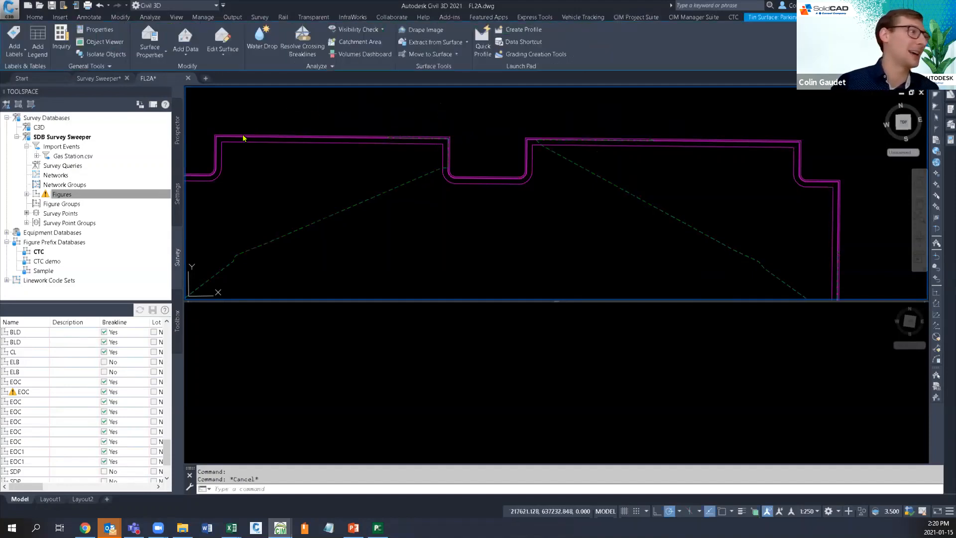
left_click(241, 135)
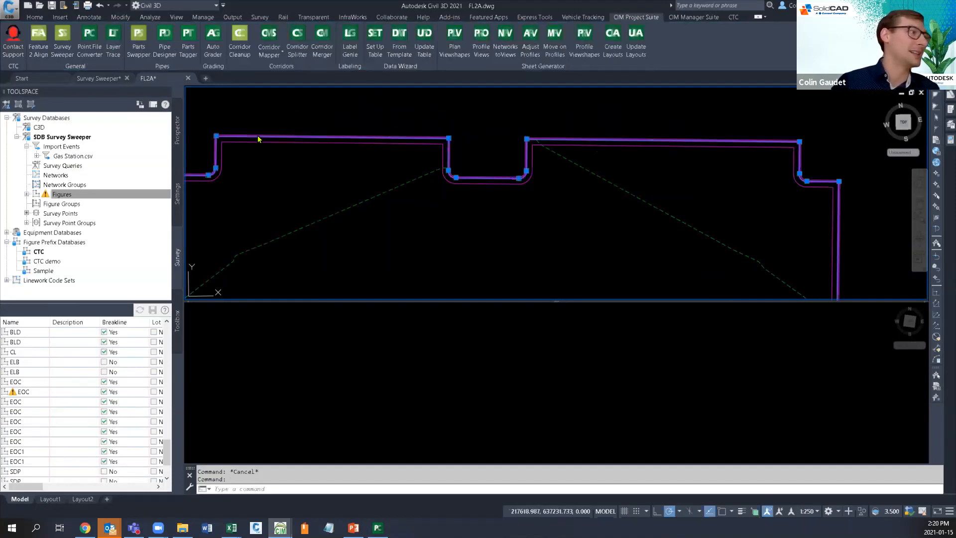
key("Escape")
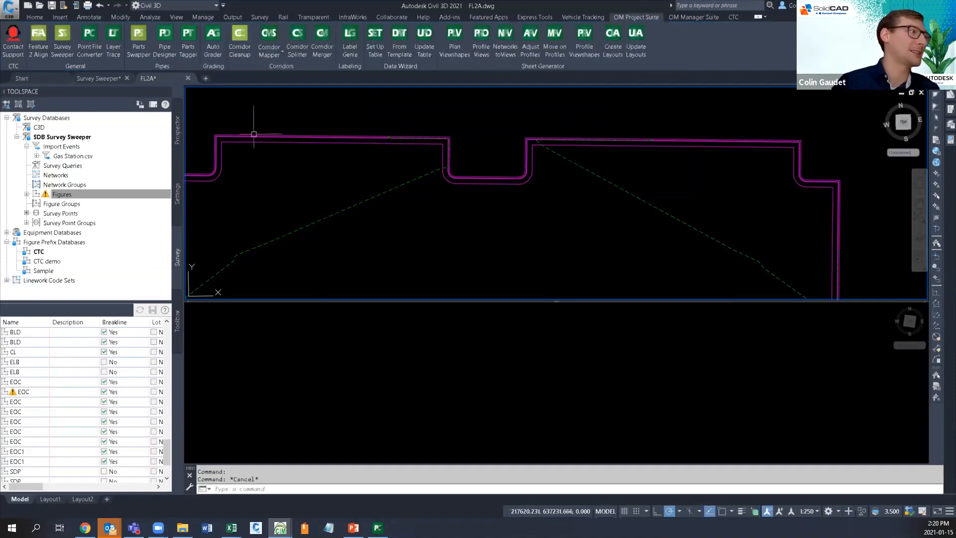
Run Feature Line to Alignment on the parking lot's back-of-curb feature line, naming the alignment PARKING BOC with type Miscellaneous.
left_click(44, 43)
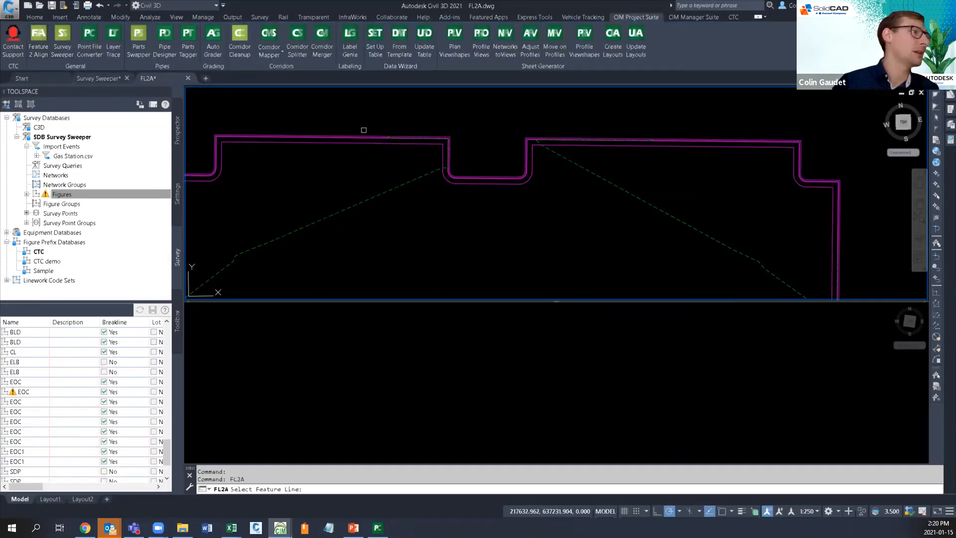
scroll(446, 135, "up", 4)
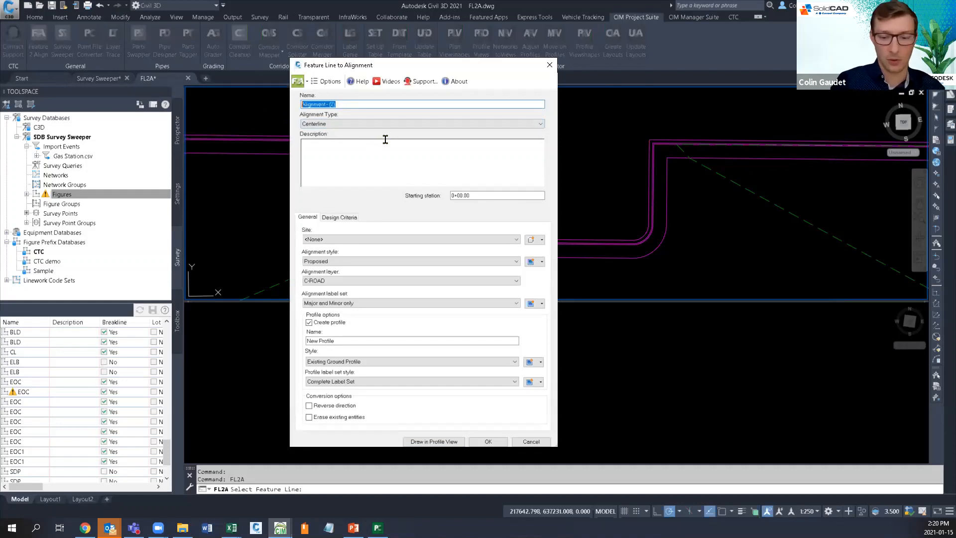
type("PARKING")
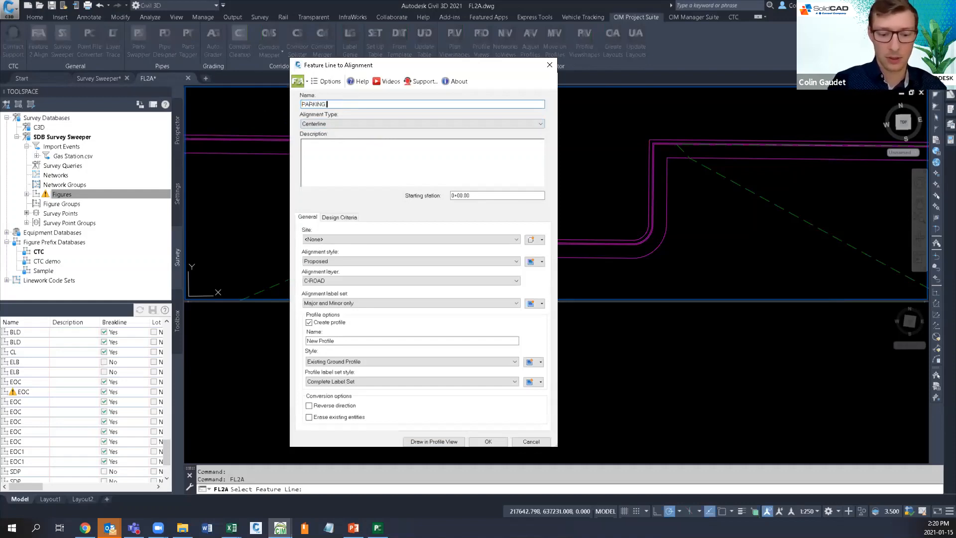
type(" BOC")
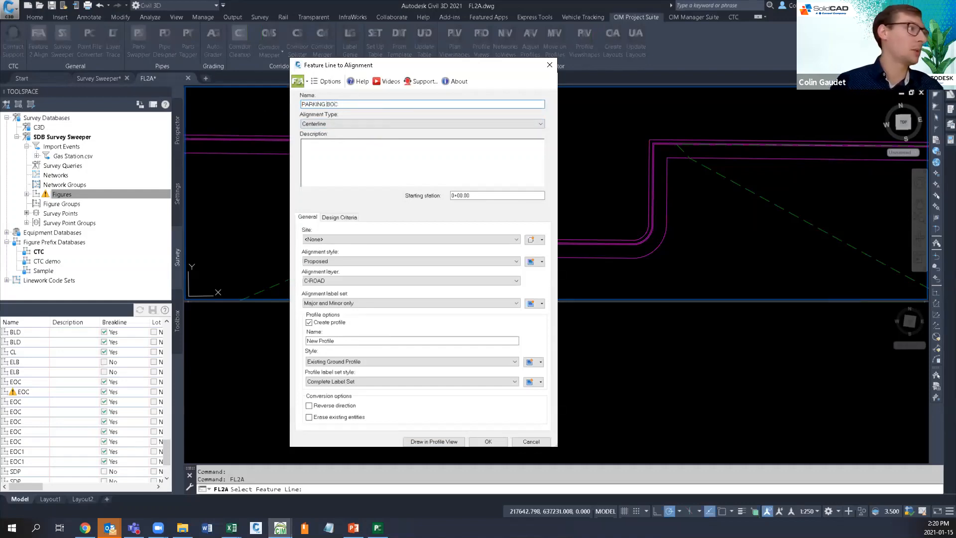
left_click(396, 123)
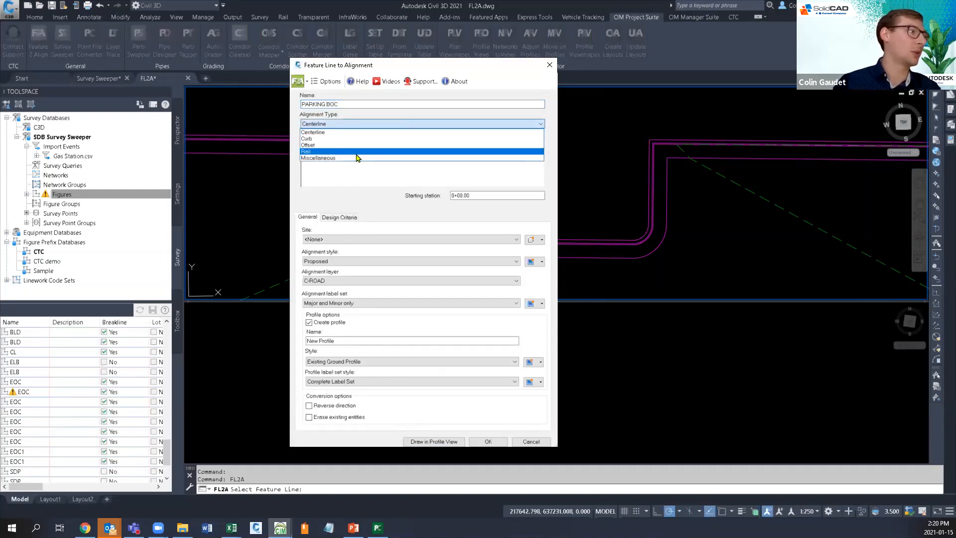
left_click(356, 158)
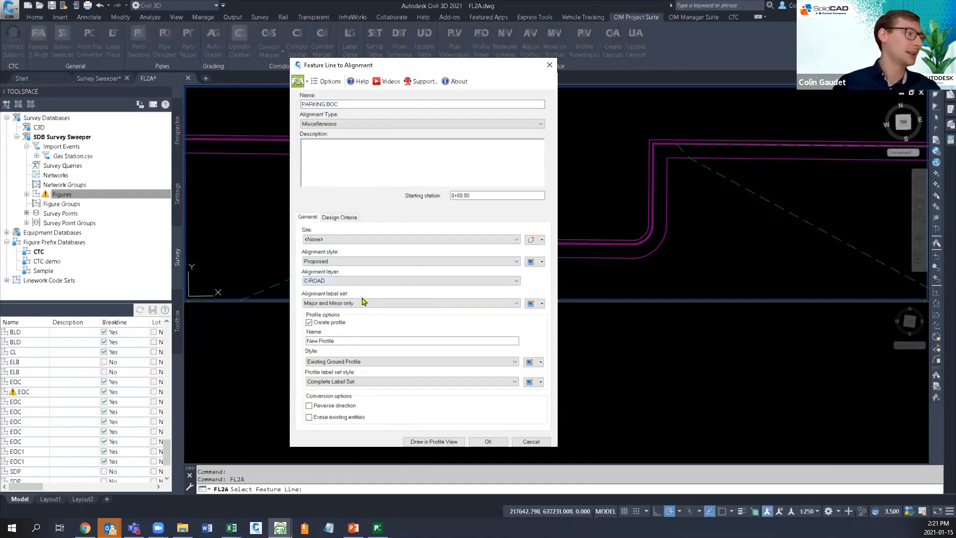
Name the profile created with the alignment BOC ELEVATIONS.
left_click_drag(350, 339, 306, 343)
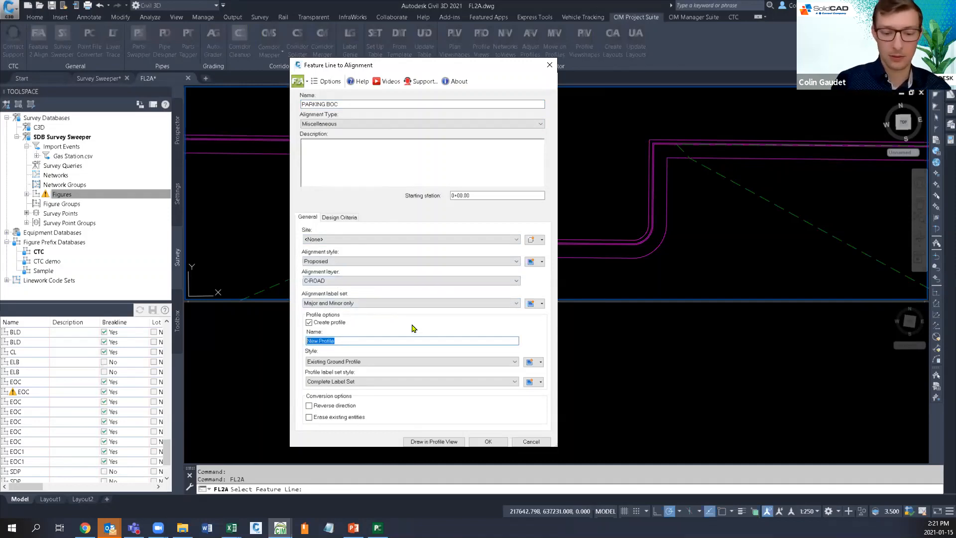
type("BOC ELEV")
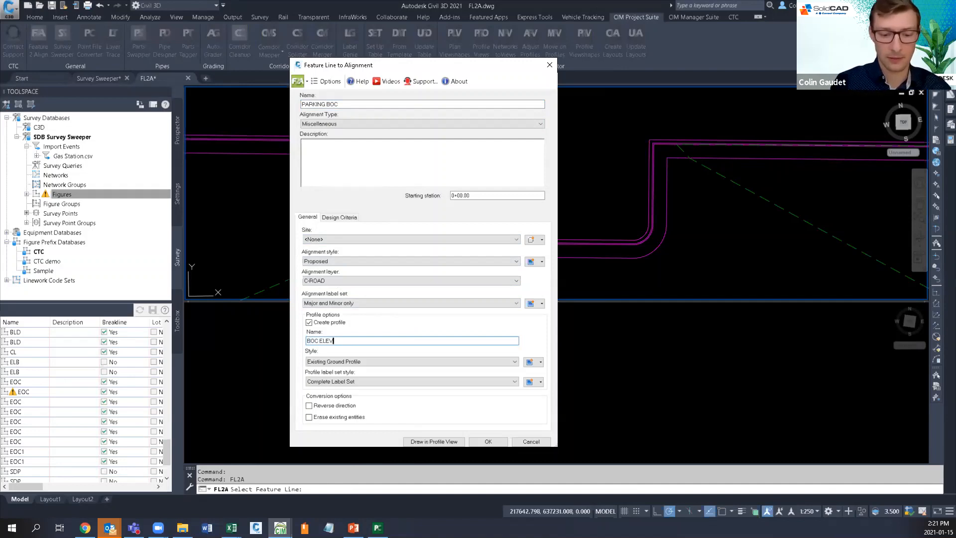
type("ATIONS")
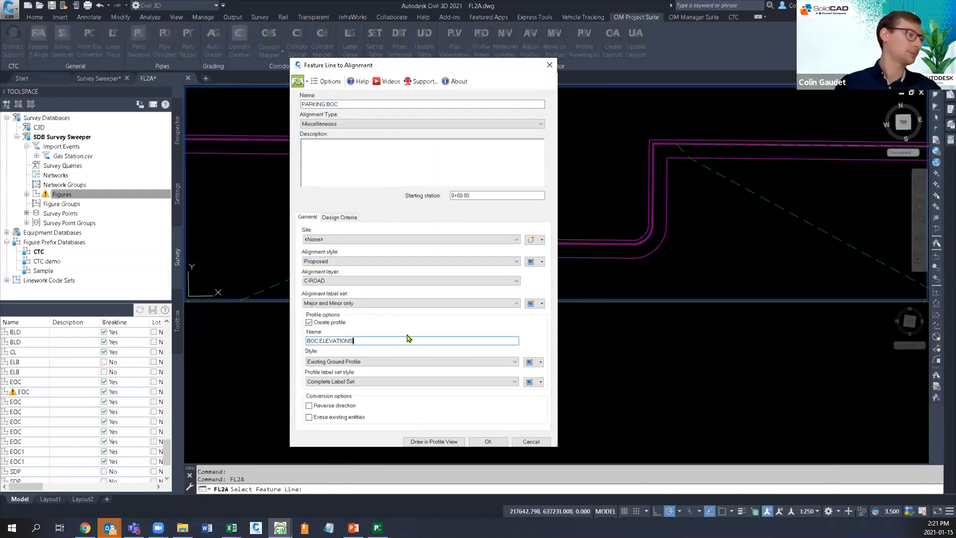
Set the new profile's style to Design Profile, enable erasing existing entities, and convert the feature line with the profile drawn in a profile view.
left_click(341, 361)
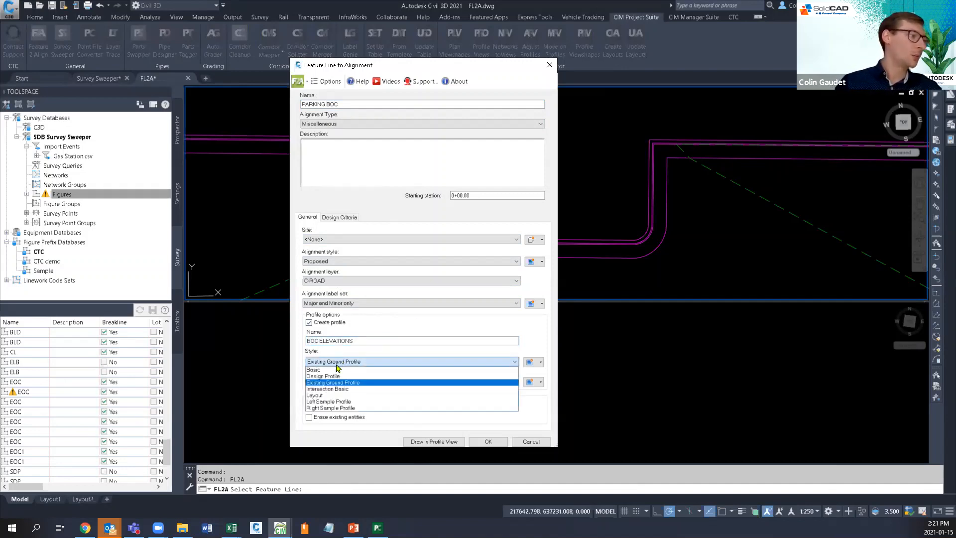
left_click(331, 377)
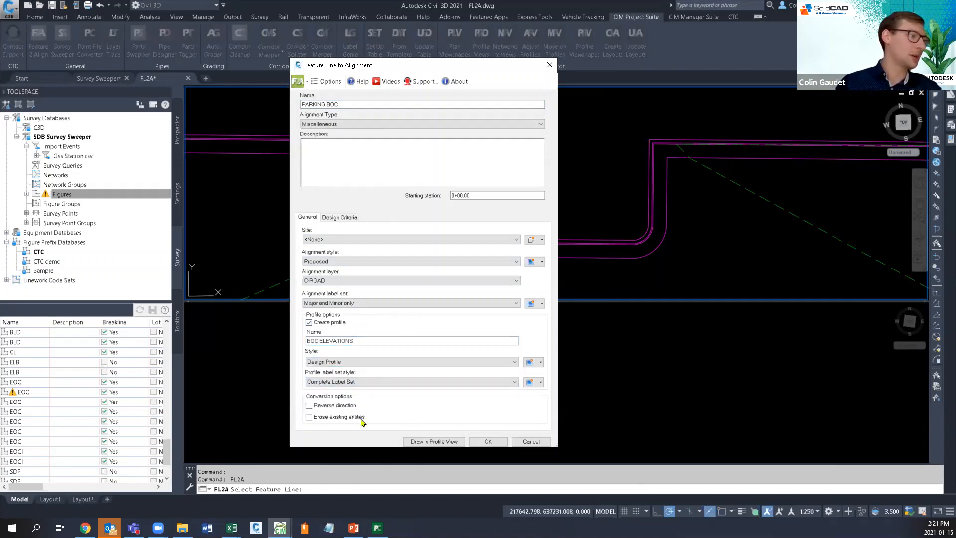
left_click(334, 417)
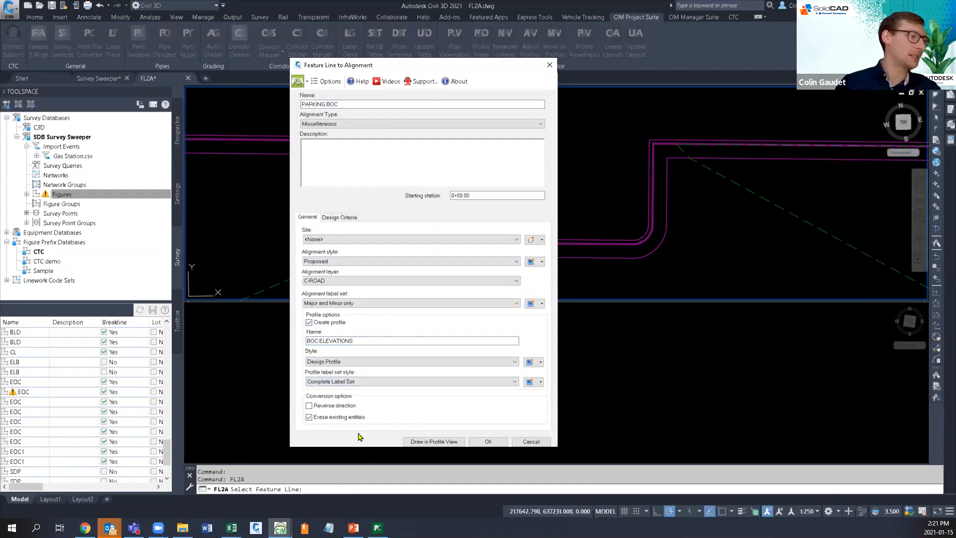
left_click(434, 442)
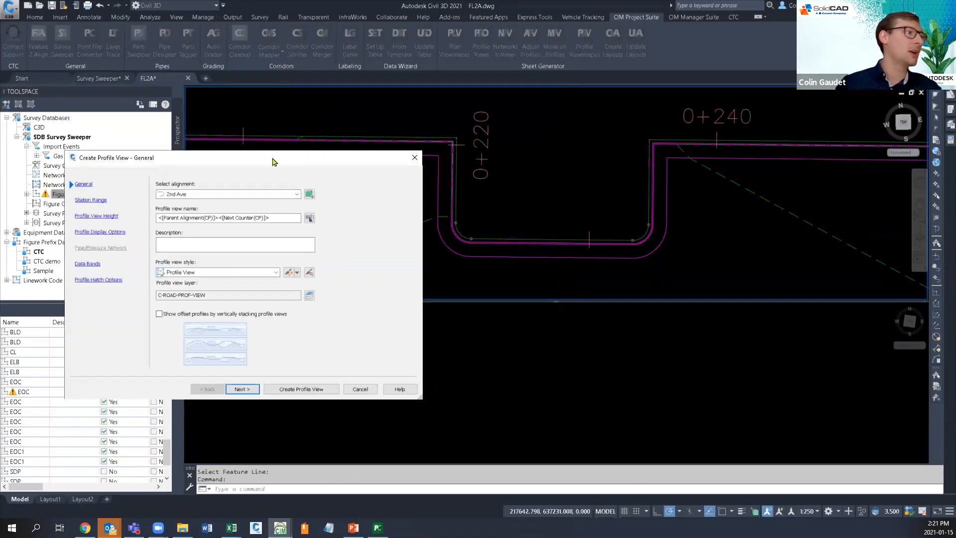
Create the profile view for the 2nd Ave alignment with the default settings, placing its origin in the empty viewport.
left_click_drag(279, 159, 484, 159)
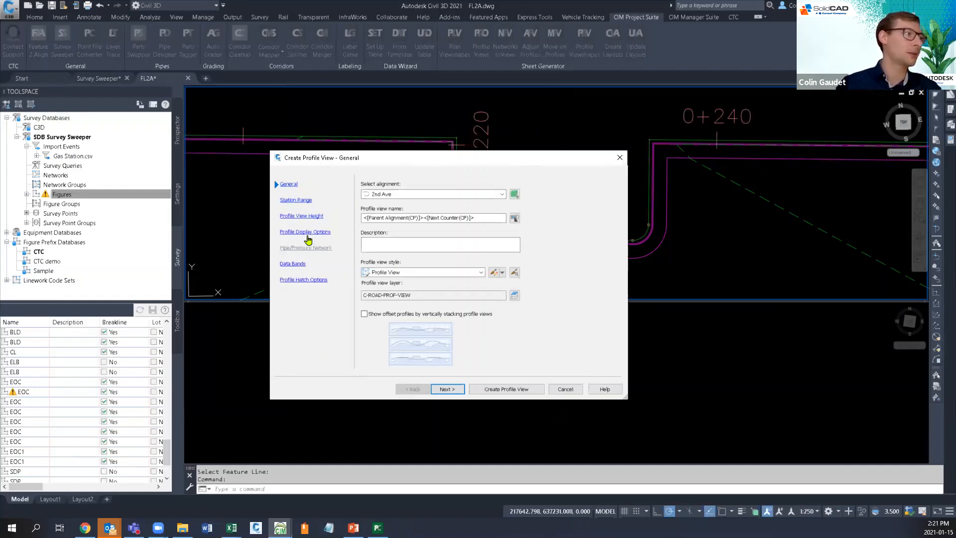
left_click(502, 389)
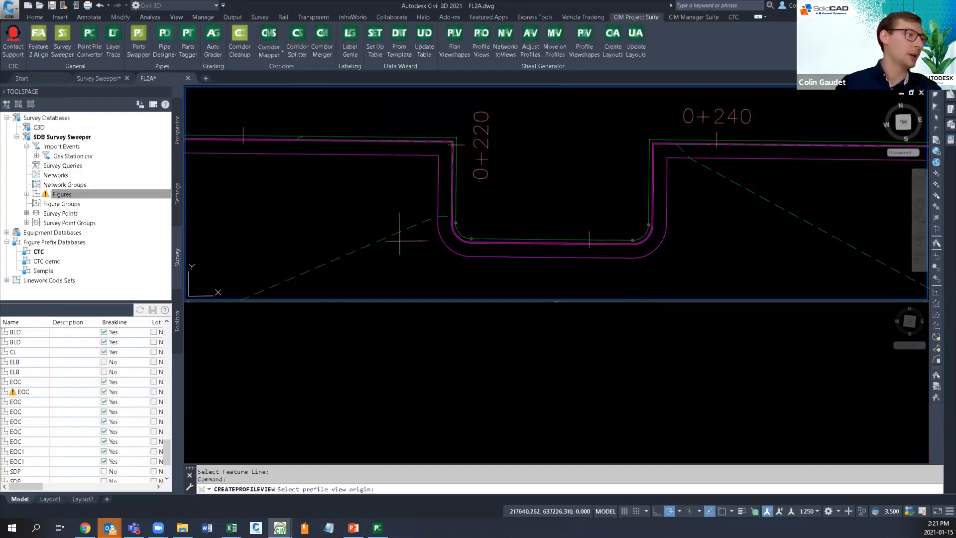
left_click(363, 406)
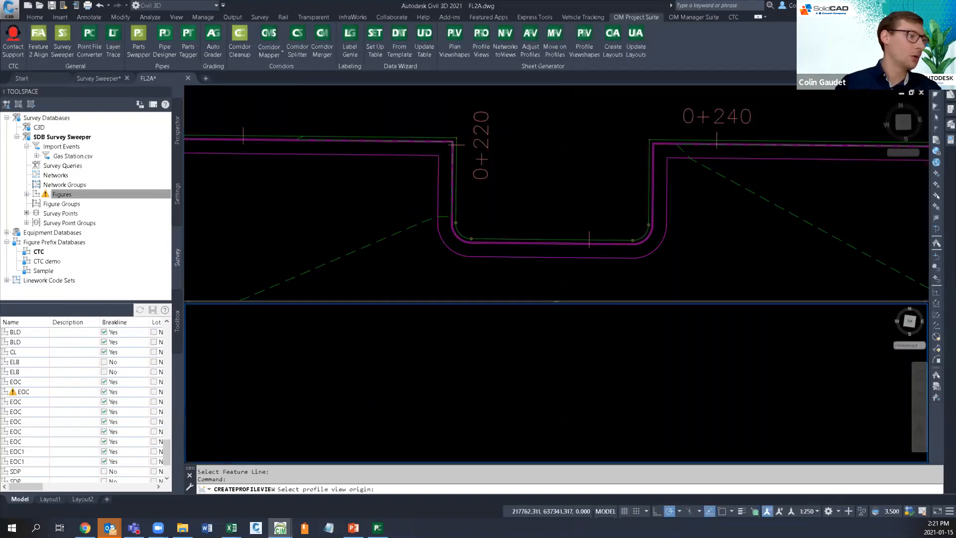
left_click(357, 419)
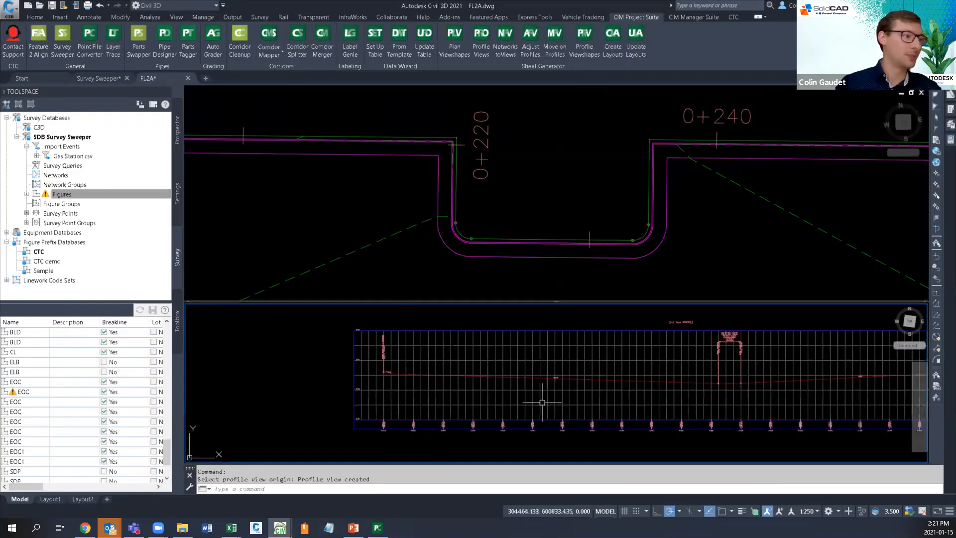
Examine the whole parking lot alignment in plan and select the profile line in the profile view to inspect it, clearing the selection.
middle_click_drag(749, 395, 635, 399)
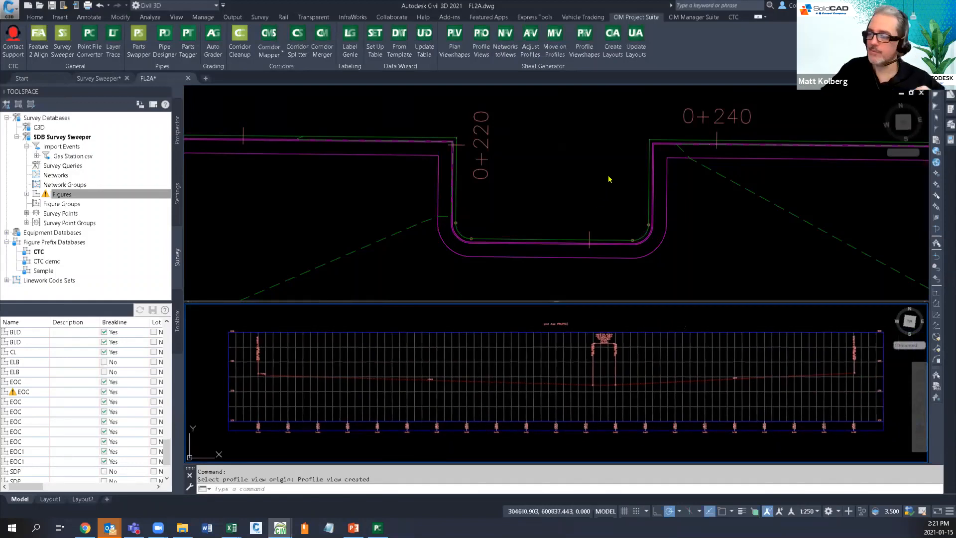
left_click(604, 191)
scroll(594, 193, "down", 2)
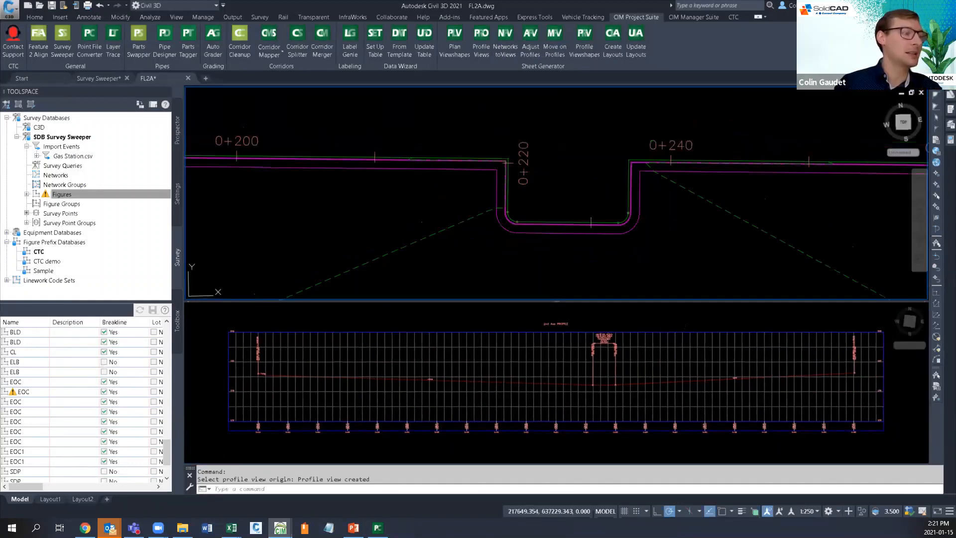
scroll(593, 193, "down", 5)
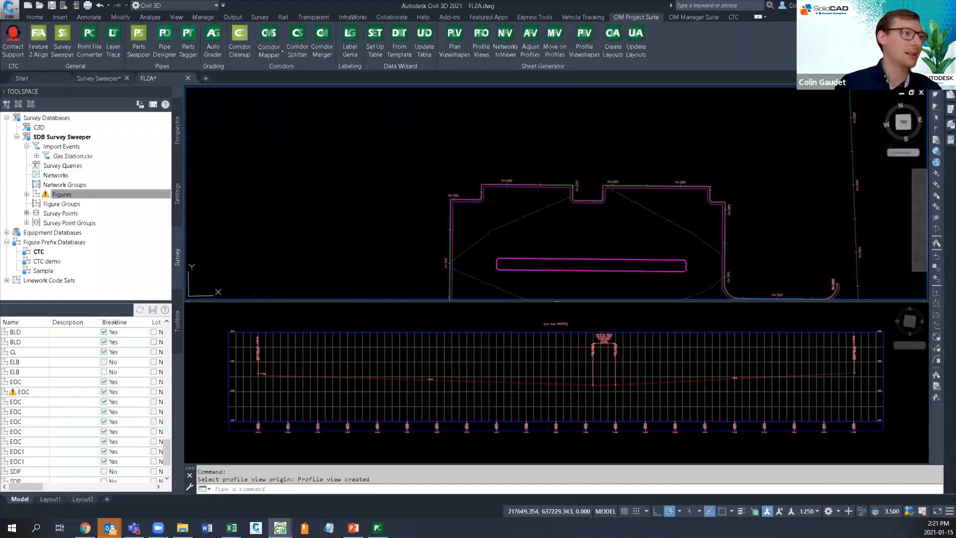
middle_click_drag(593, 194, 580, 117)
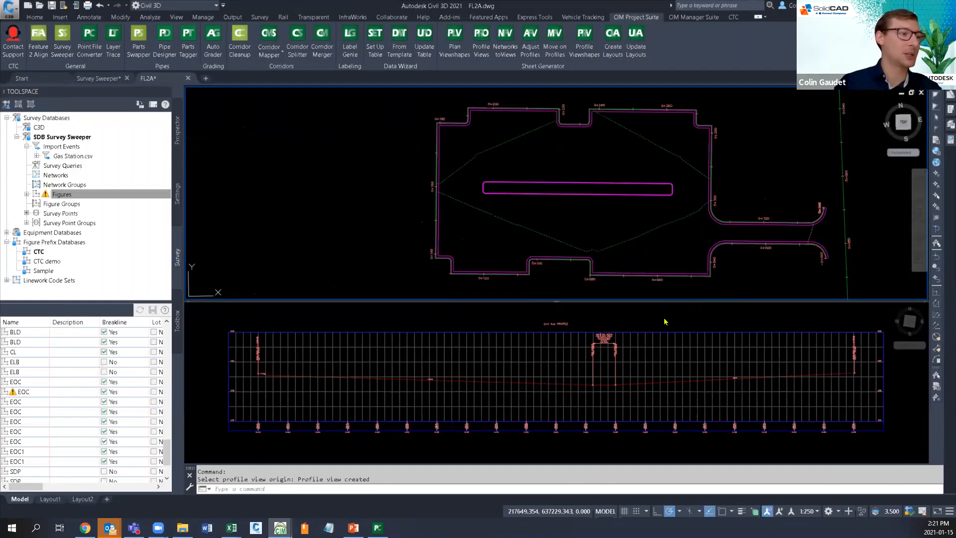
left_click(661, 339)
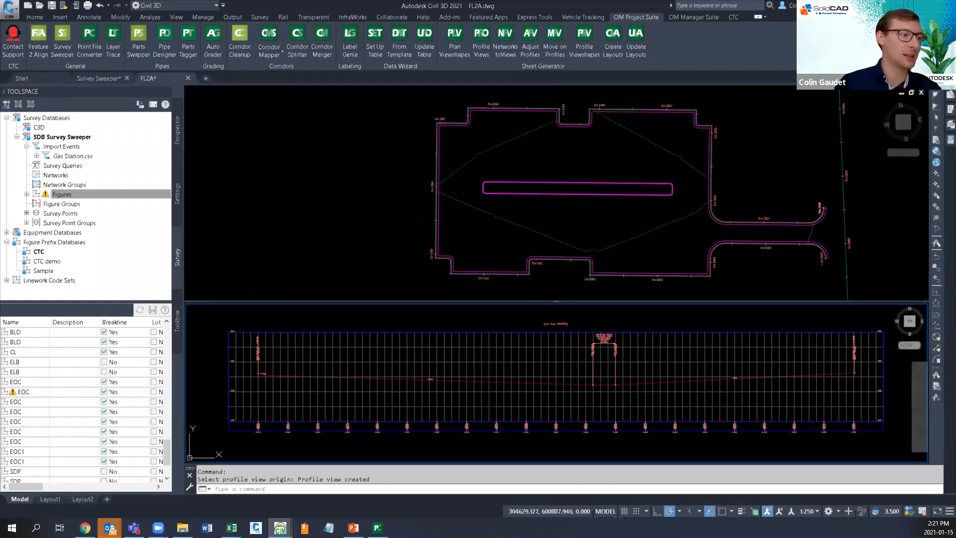
left_click(626, 385)
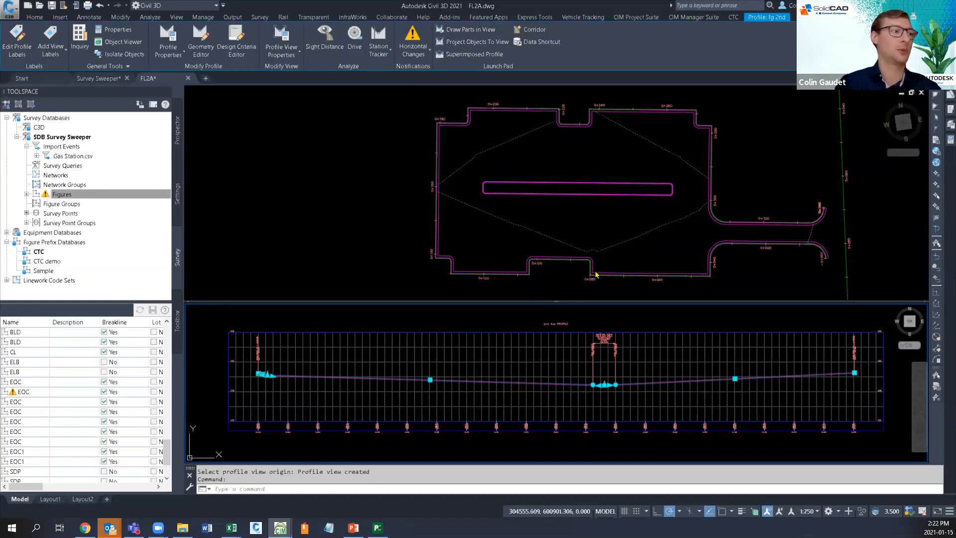
key("Escape")
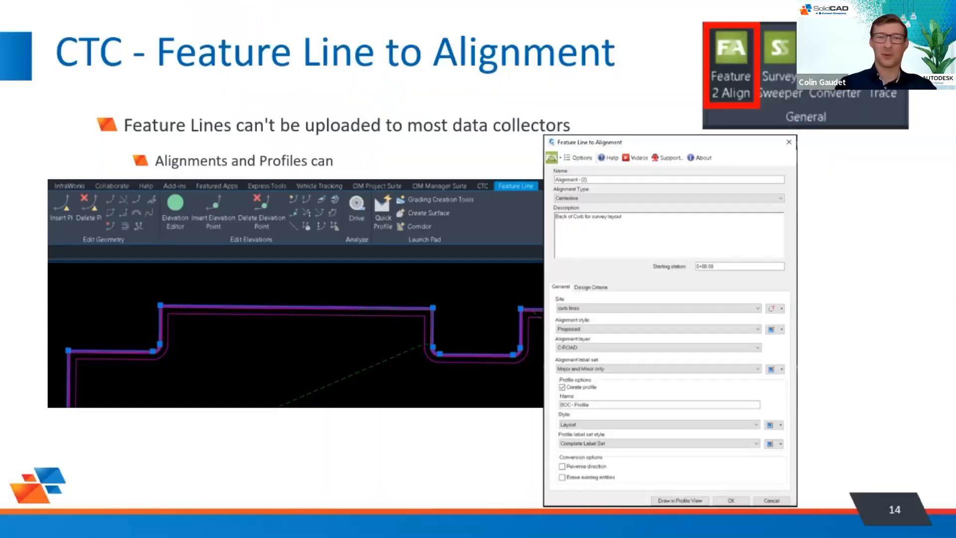
Advance the PowerPoint slide show to the As-Constructed Survey – Civil 3D, TBC slide.
key("Right")
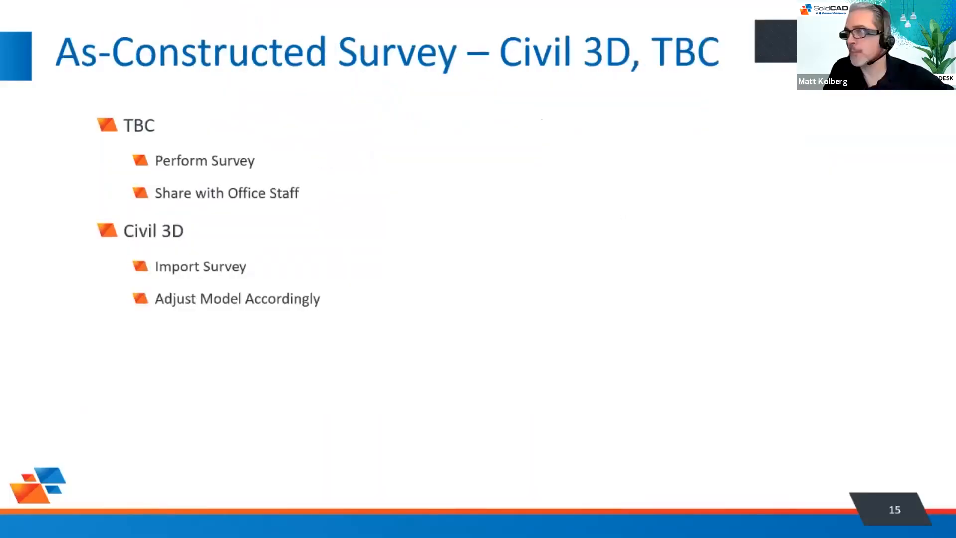